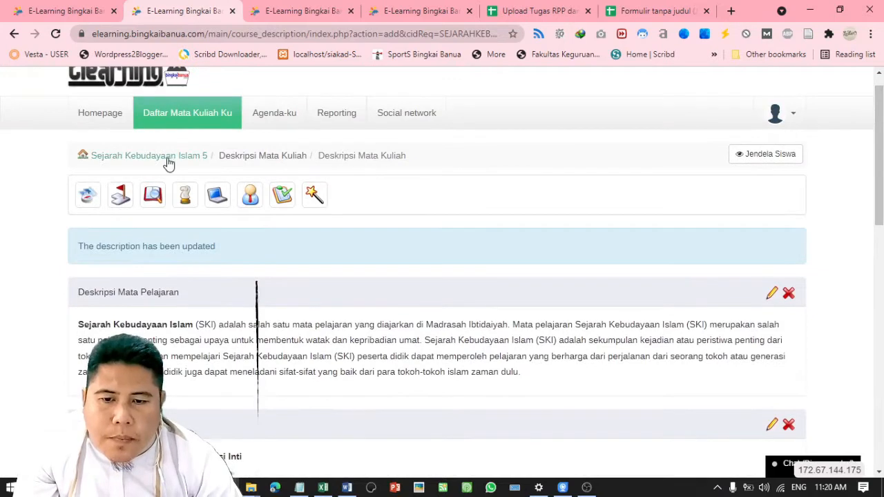
Return to the Sejarah Kebudayaan Islam 5 course home and open its Tests (Latihan) section
{"action": "left_click", "coordinate": [156, 162]}
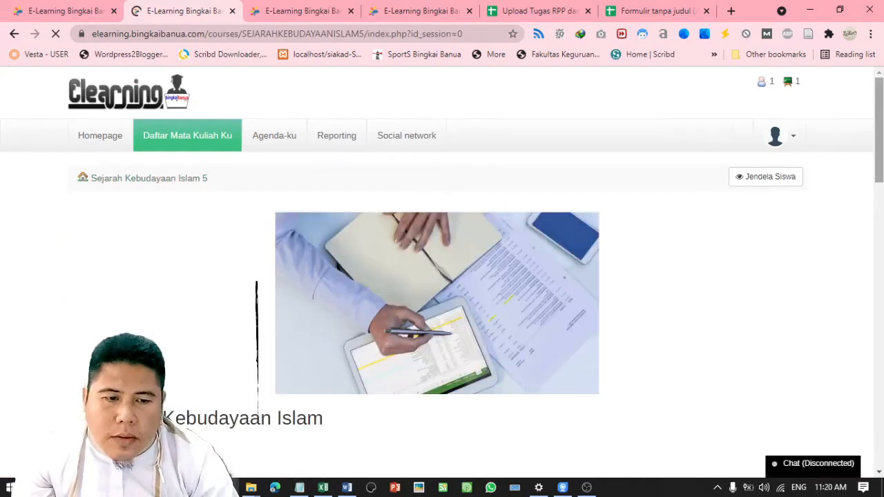
{"action": "scroll", "coordinate": [441, 276], "scroll_direction": "down", "scroll_amount": 5}
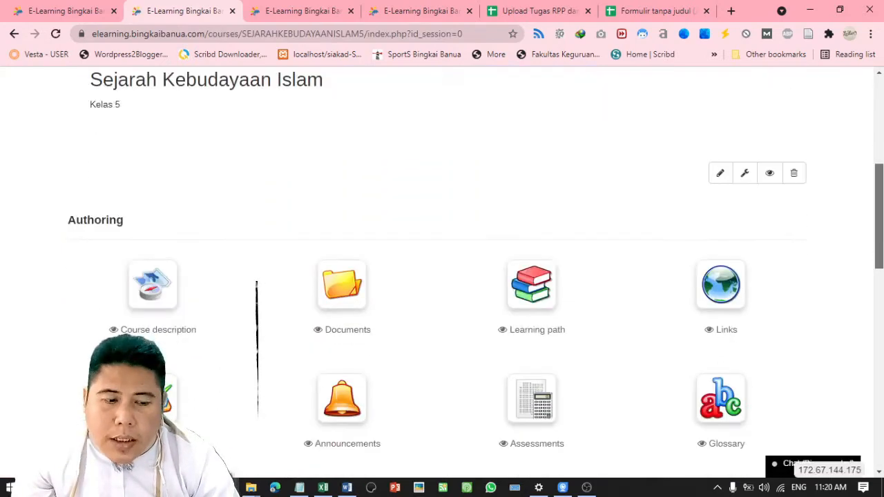
{"action": "scroll", "coordinate": [610, 237], "scroll_direction": "down", "scroll_amount": 2}
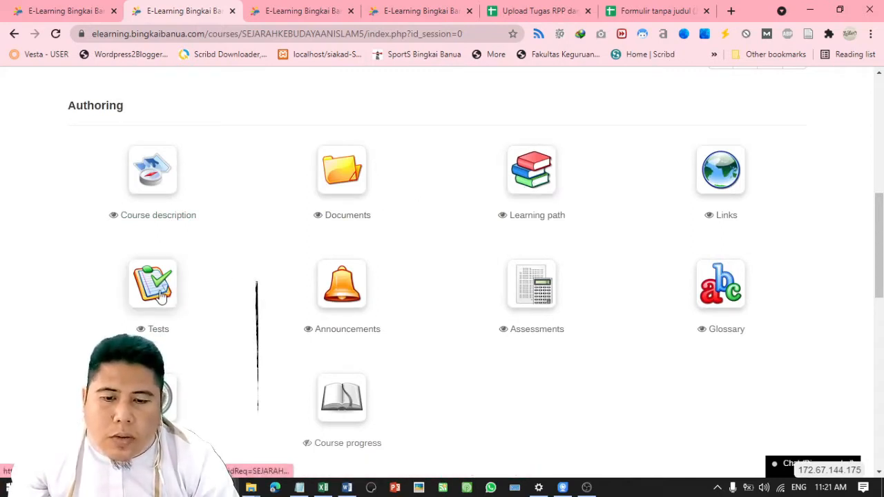
{"action": "left_click", "coordinate": [159, 294]}
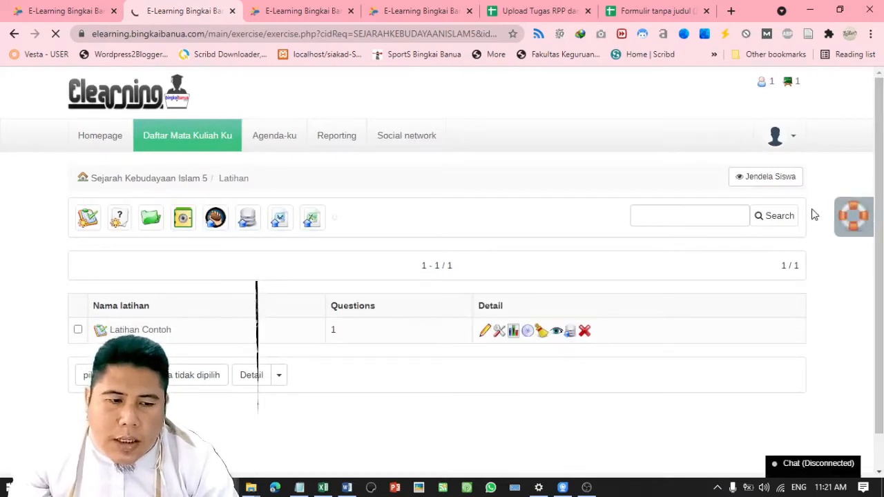
Delete the sample test 'Latihan Contoh' and confirm the deletion
{"action": "scroll", "coordinate": [854, 167], "scroll_direction": "down", "scroll_amount": 1}
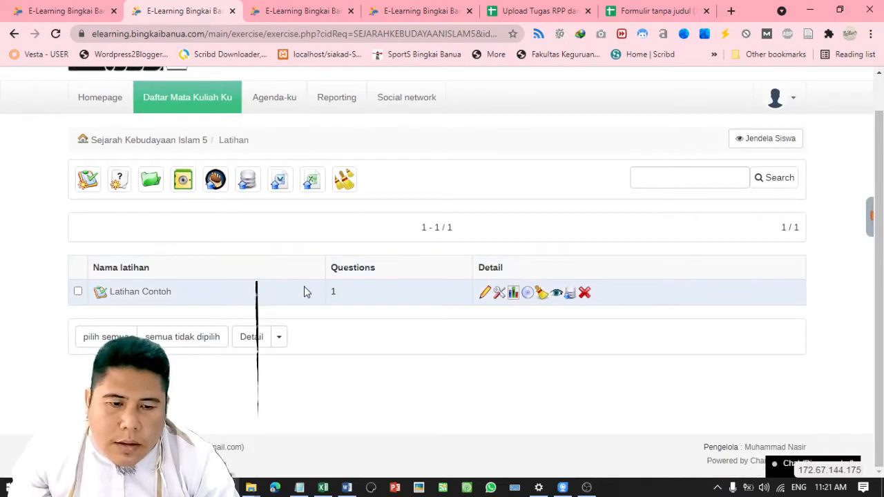
{"action": "left_click", "coordinate": [585, 294]}
{"action": "left_click", "coordinate": [506, 108]}
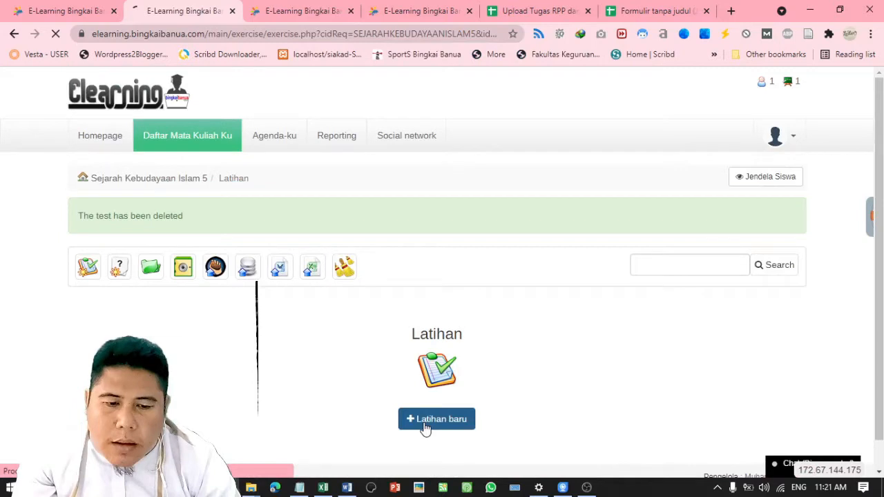
Start a new test named 'Evaluasi Bab1 Sub Bab 1', fixing its spacing, and reveal its advanced settings
{"action": "left_click", "coordinate": [255, 298]}
{"action": "type", "text": "Eva"}
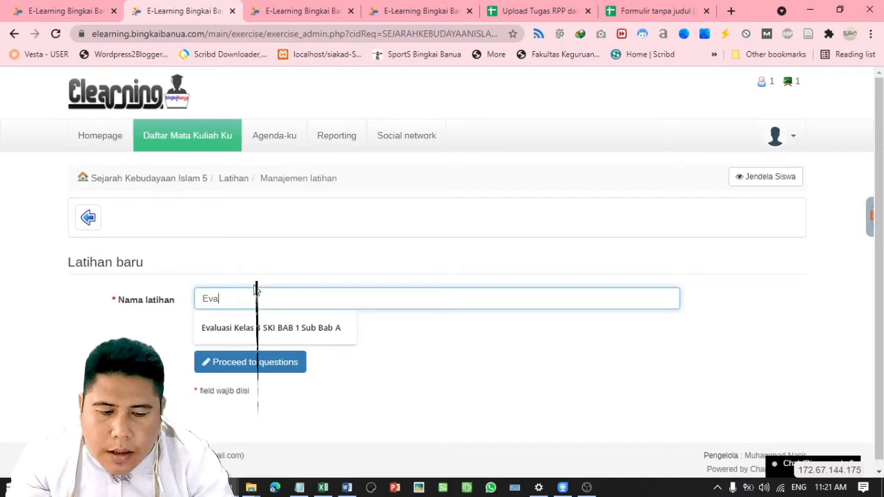
{"action": "type", "text": "luasi Bab"}
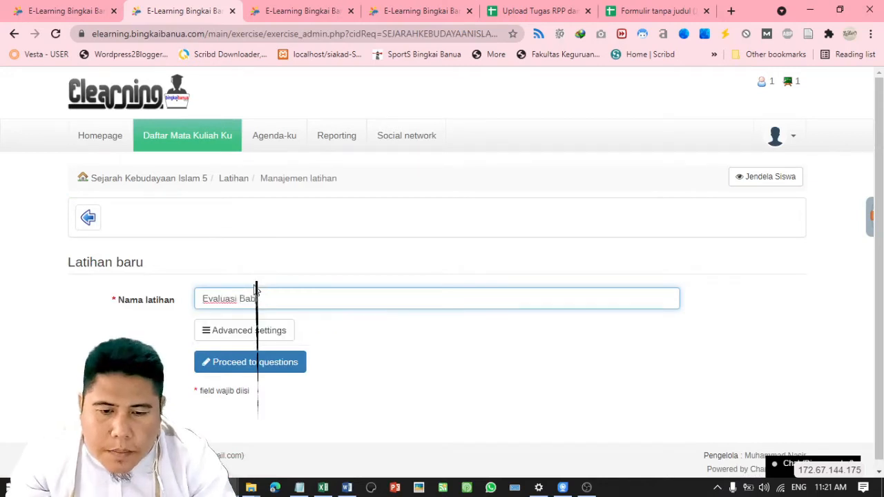
{"action": "type", "text": ": Sub"}
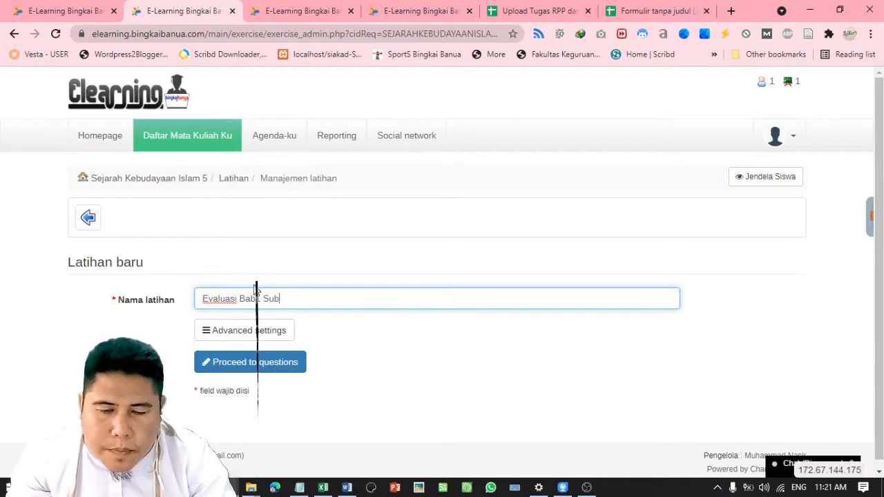
{"action": "type", "text": "Bab"}
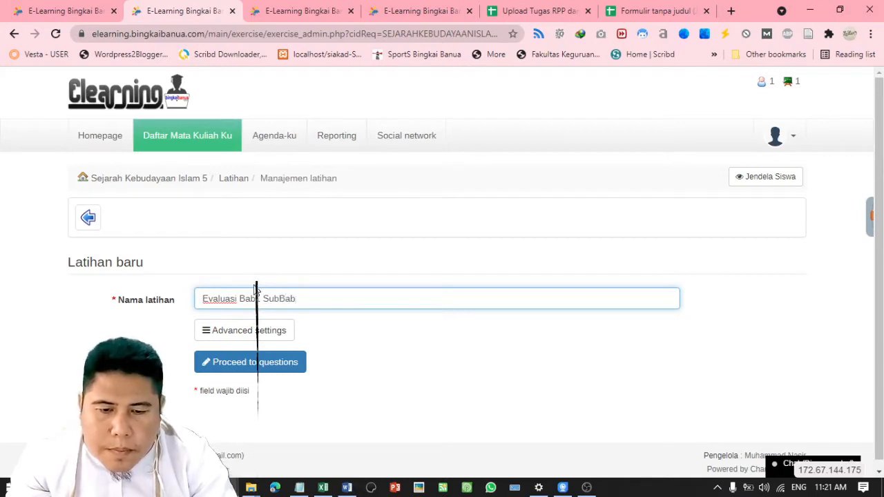
{"action": "type", "text": " 1"}
{"action": "left_click", "coordinate": [280, 298]}
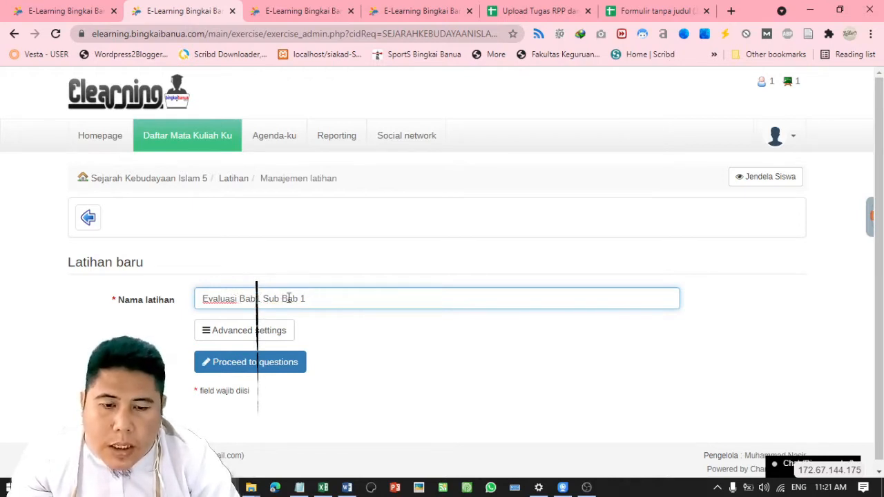
{"action": "left_click_drag", "start_coordinate": [239, 299], "coordinate": [351, 302]}
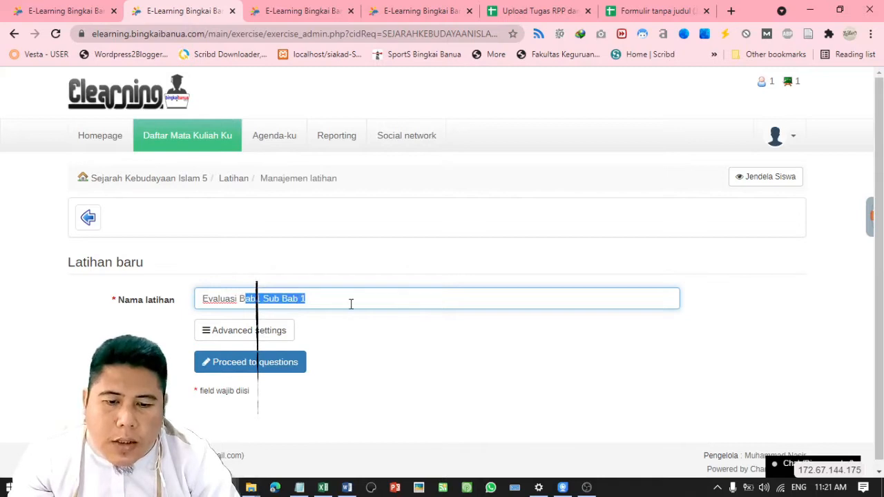
{"action": "left_click", "coordinate": [347, 285]}
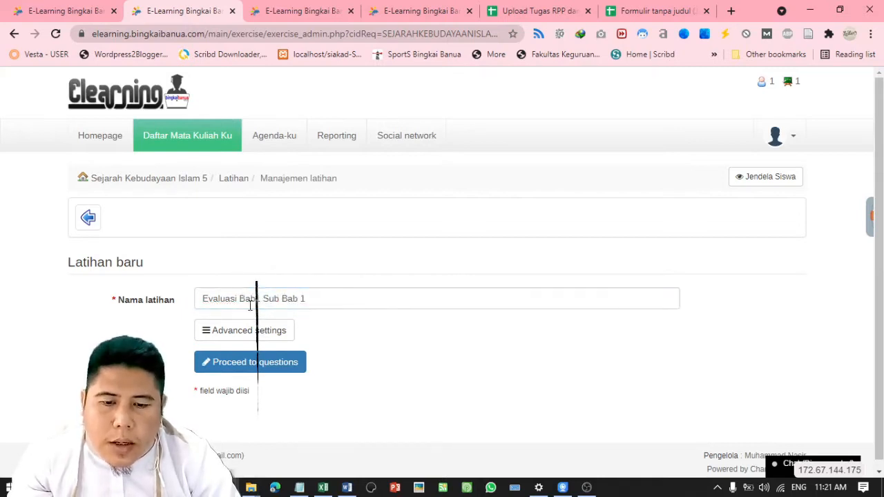
{"action": "left_click", "coordinate": [225, 332]}
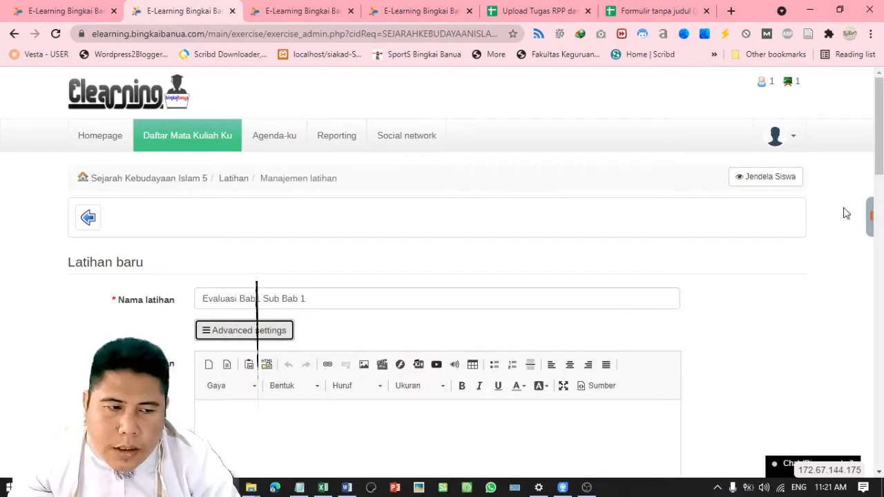
Enter the test description 'Silakan Jawab Soal Pilihan Ganda Berikut Ini.' in Deskripsi latihan
{"action": "scroll", "coordinate": [879, 139], "scroll_direction": "down", "scroll_amount": 1}
{"action": "scroll", "coordinate": [442, 277], "scroll_direction": "down", "scroll_amount": 7}
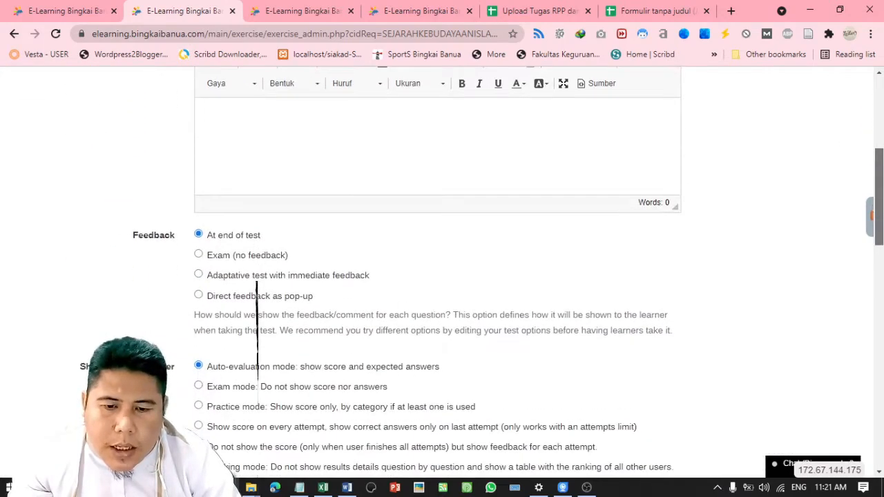
{"action": "scroll", "coordinate": [442, 276], "scroll_direction": "down", "scroll_amount": 4}
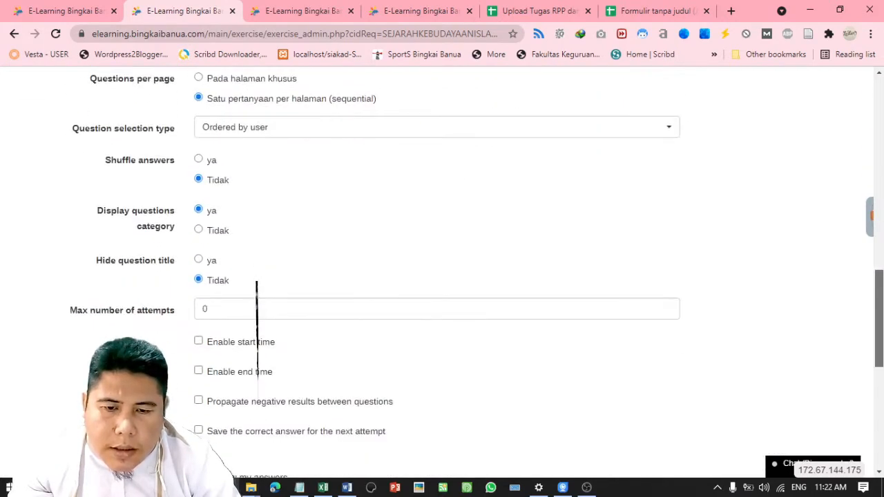
{"action": "scroll", "coordinate": [257, 330], "scroll_direction": "down", "scroll_amount": 5}
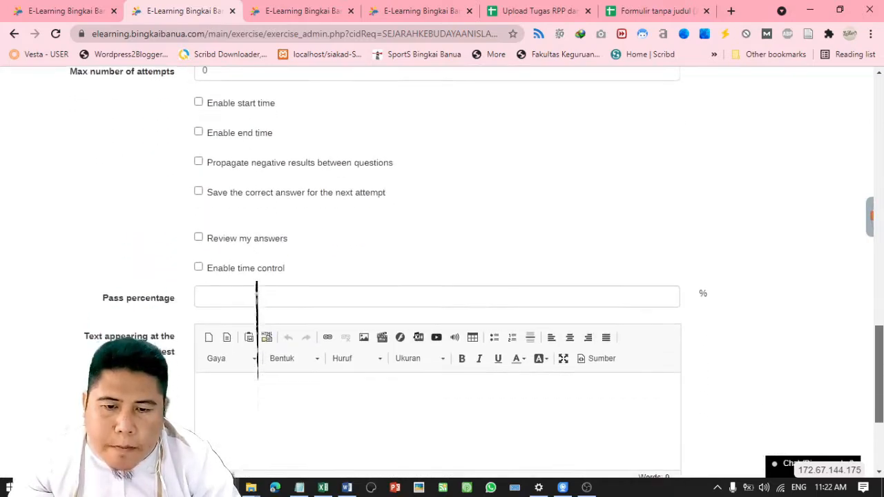
{"action": "scroll", "coordinate": [257, 330], "scroll_direction": "up", "scroll_amount": 15}
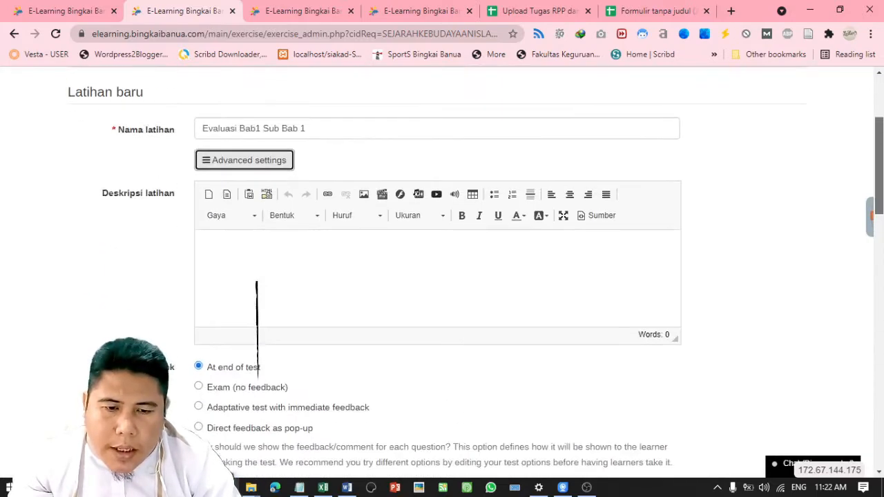
{"action": "scroll", "coordinate": [442, 276], "scroll_direction": "down", "scroll_amount": 1}
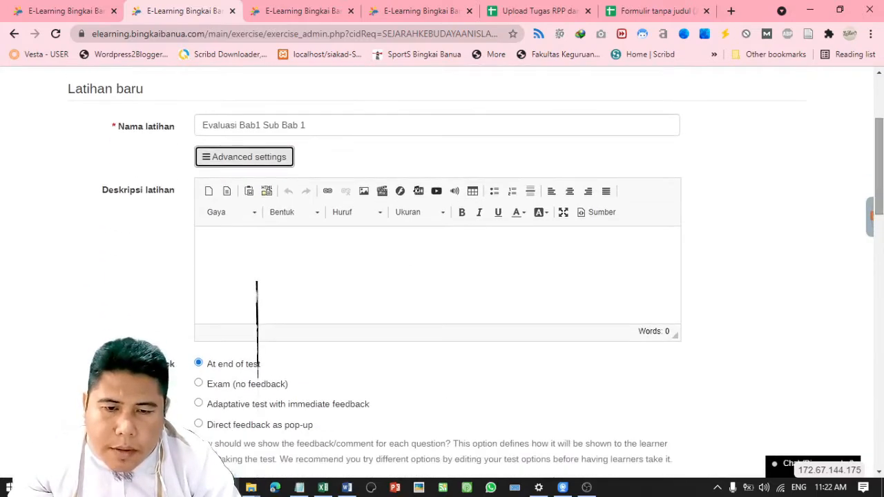
{"action": "left_click", "coordinate": [247, 255]}
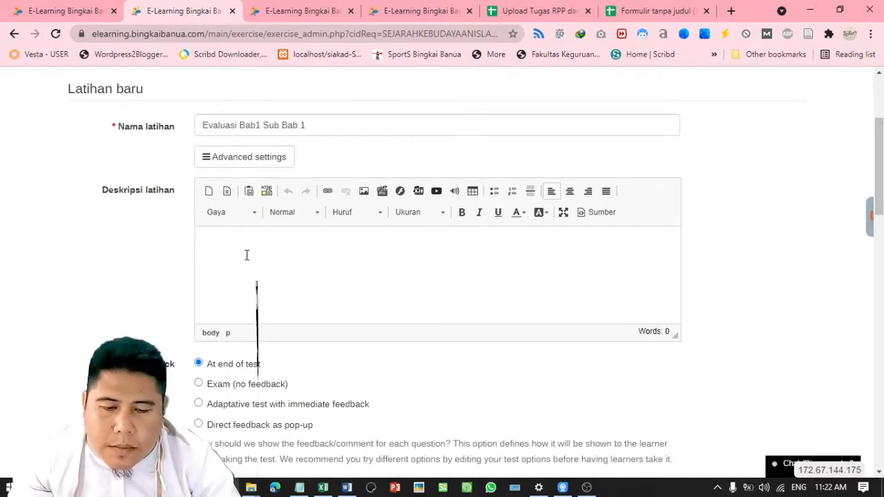
{"action": "type", "text": "Silak"}
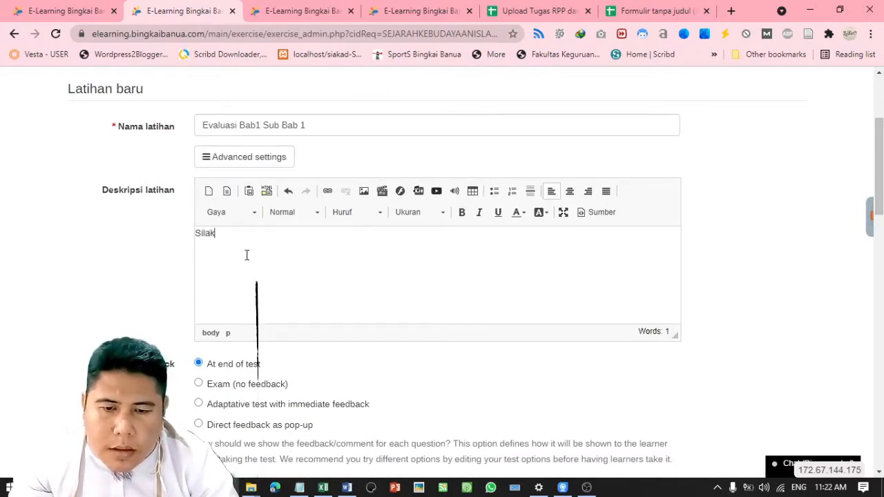
{"action": "type", "text": "an Jawab Soal P"}
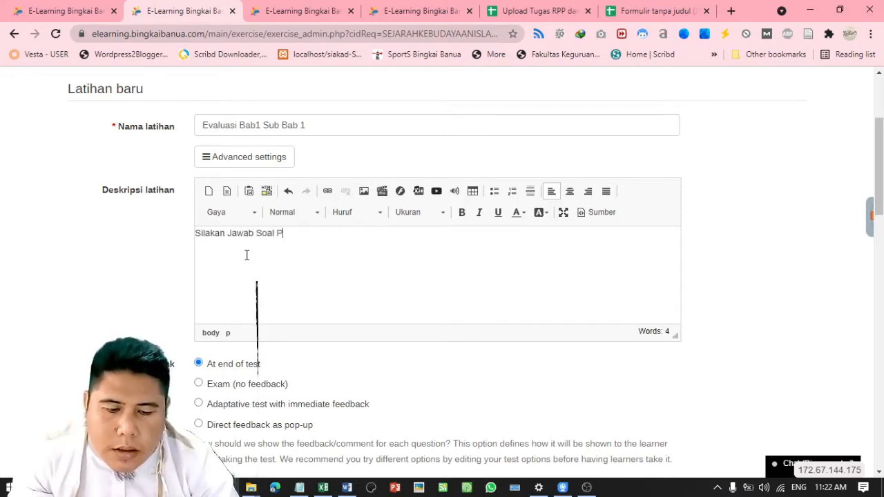
{"action": "type", "text": "ilihan G"}
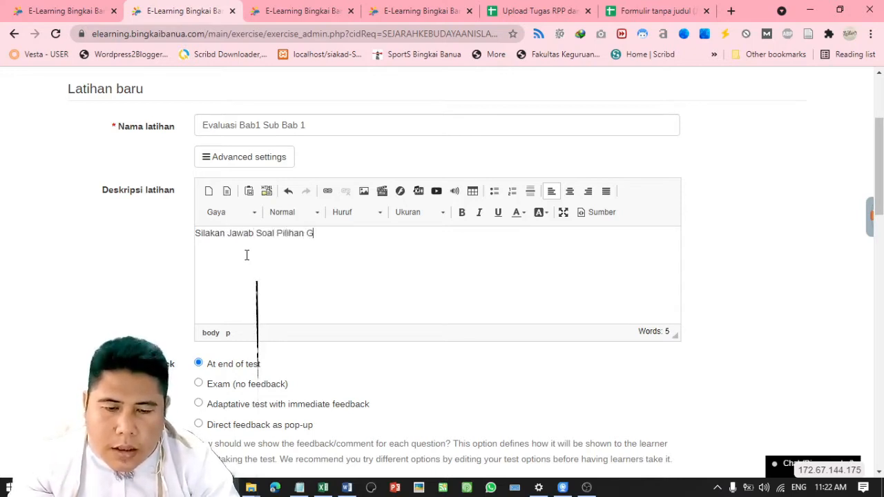
{"action": "type", "text": "anda Berikut Ini:"}
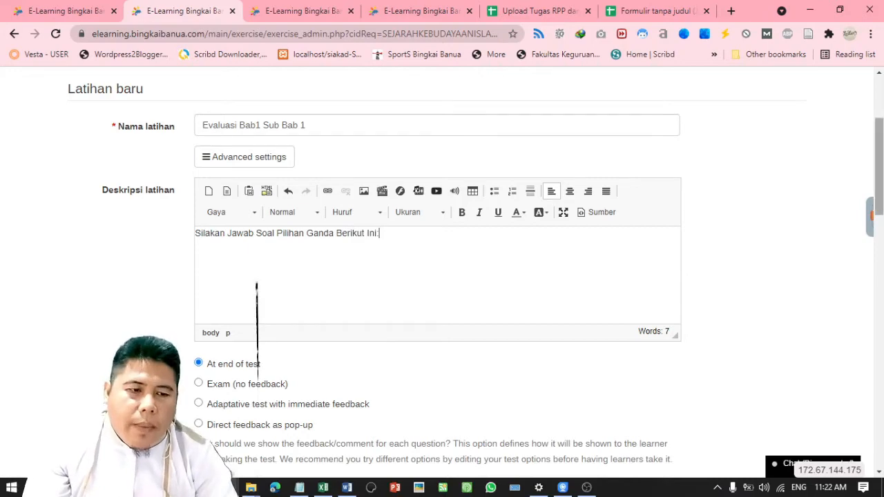
{"action": "left_click_drag", "start_coordinate": [879, 201], "coordinate": [879, 433]}
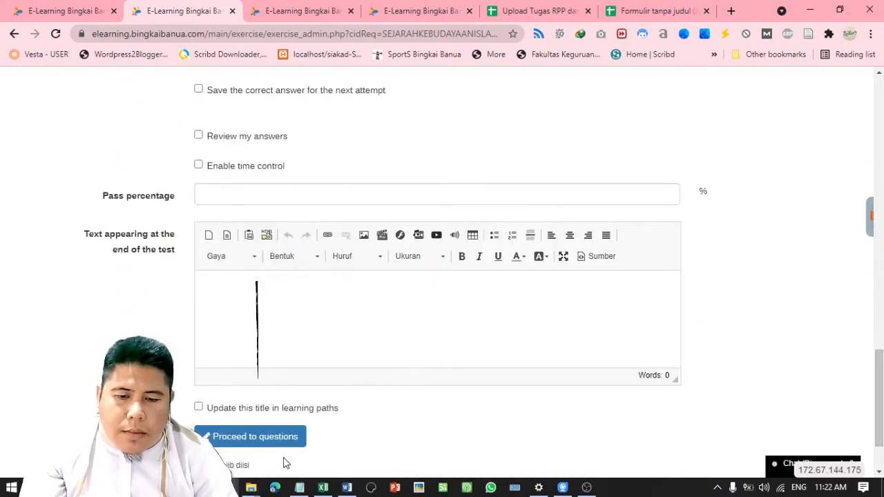
Save the test 'Evaluasi Bab1 Sub Bab 1' and choose to add a Multiple choice question
{"action": "left_click", "coordinate": [272, 435]}
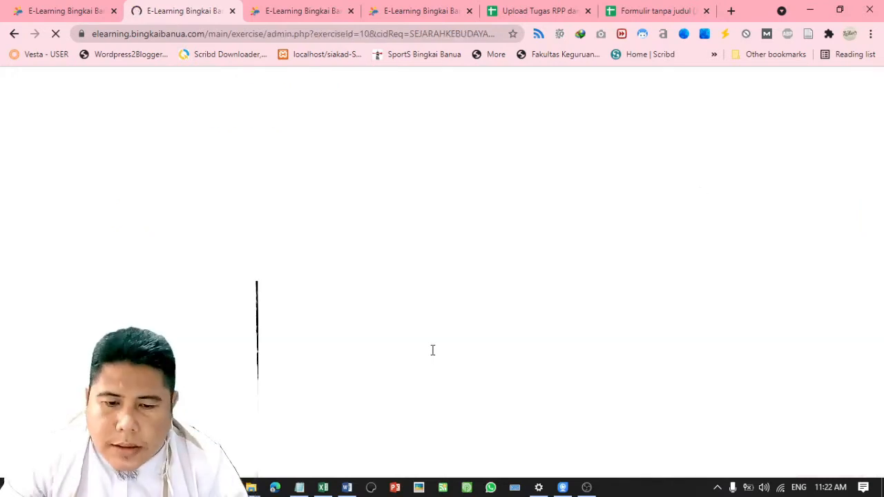
{"action": "scroll", "coordinate": [881, 165], "scroll_direction": "down", "scroll_amount": 1}
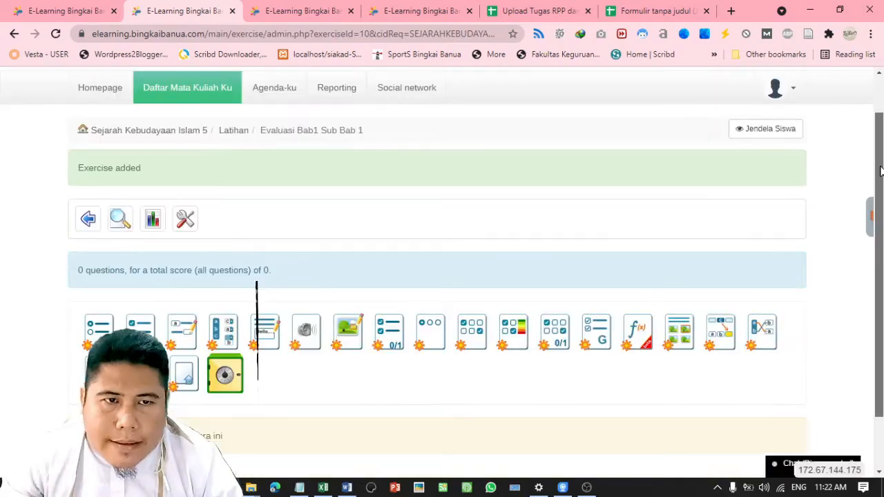
{"action": "scroll", "coordinate": [881, 171], "scroll_direction": "down", "scroll_amount": 1}
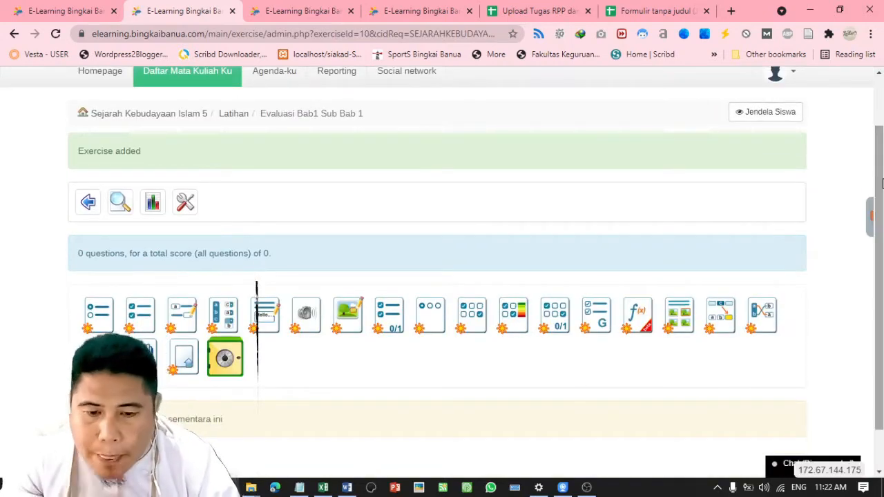
{"action": "left_click_drag", "start_coordinate": [882, 174], "coordinate": [882, 213]}
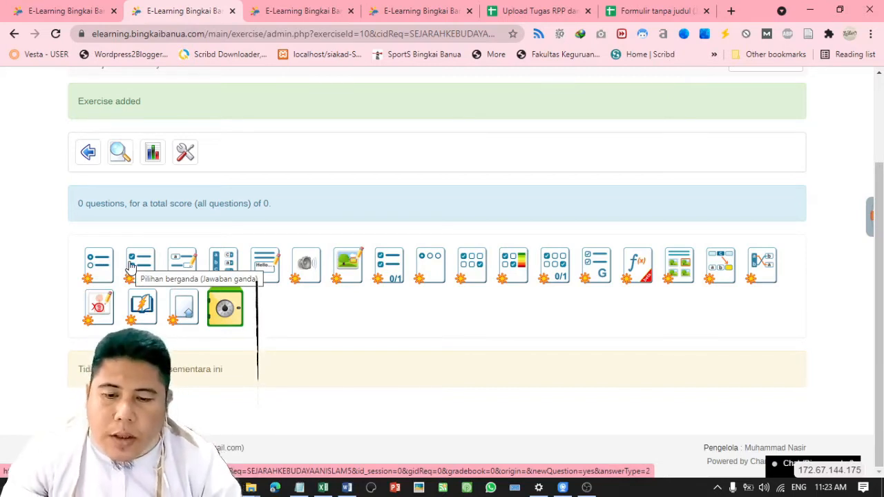
{"action": "left_click", "coordinate": [95, 269]}
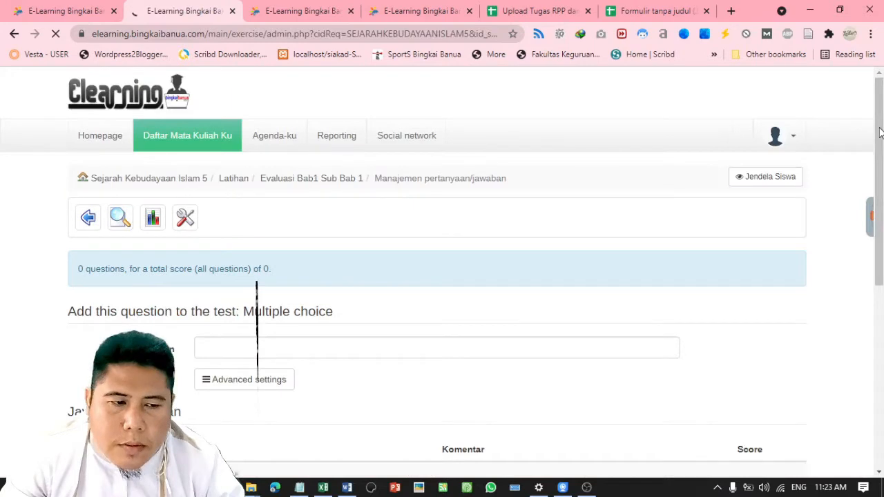
Focus the blank Question field, then switch to the Upload Tugas RPP spreadsheet tab
{"action": "mouse_move", "coordinate": [880, 132]}
{"action": "left_mouse_down"}
{"action": "mouse_move", "coordinate": [882, 293]}
{"action": "mouse_move", "coordinate": [880, 148]}
{"action": "left_mouse_up"}
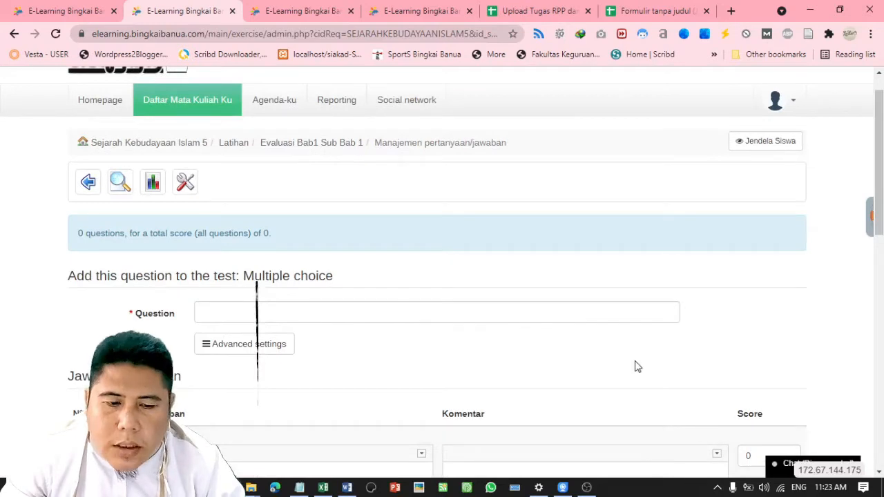
{"action": "left_click", "coordinate": [553, 315]}
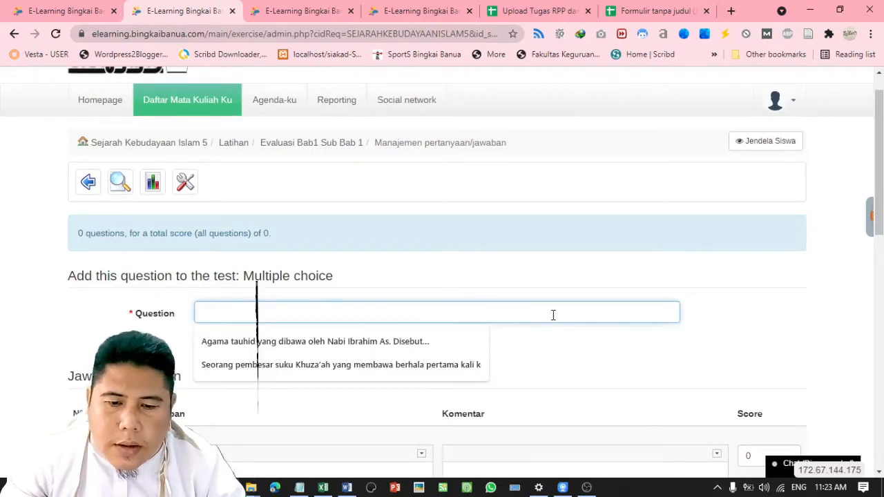
{"action": "left_click", "coordinate": [533, 280]}
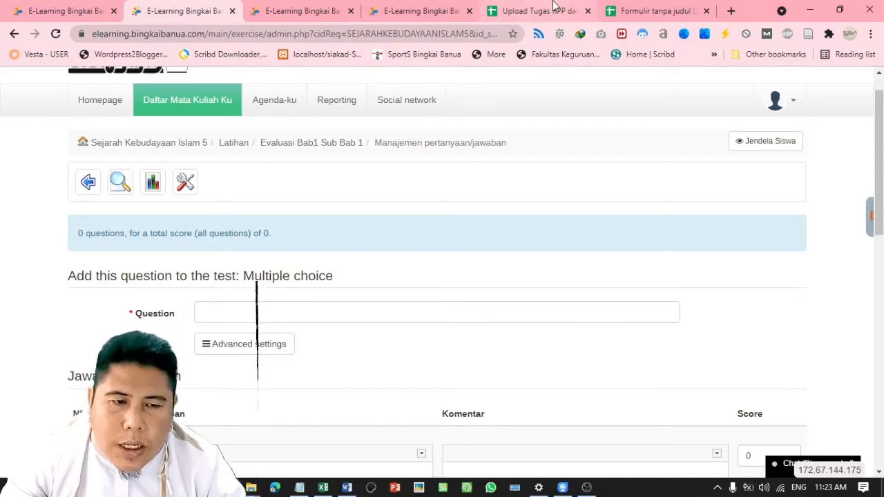
{"action": "left_click", "coordinate": [553, 7]}
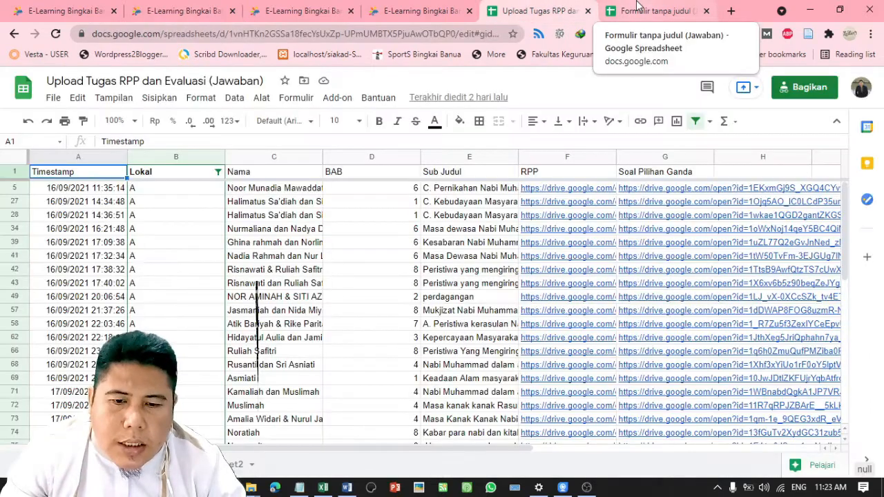
Review the response spreadsheets and the SKI 3 course page, then return to the Chamilo question form
{"action": "left_click", "coordinate": [636, 6]}
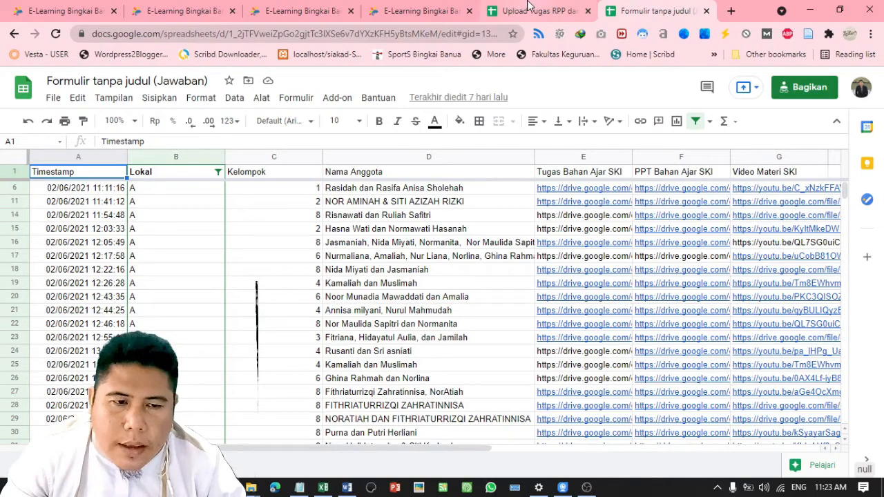
{"action": "left_click", "coordinate": [528, 7]}
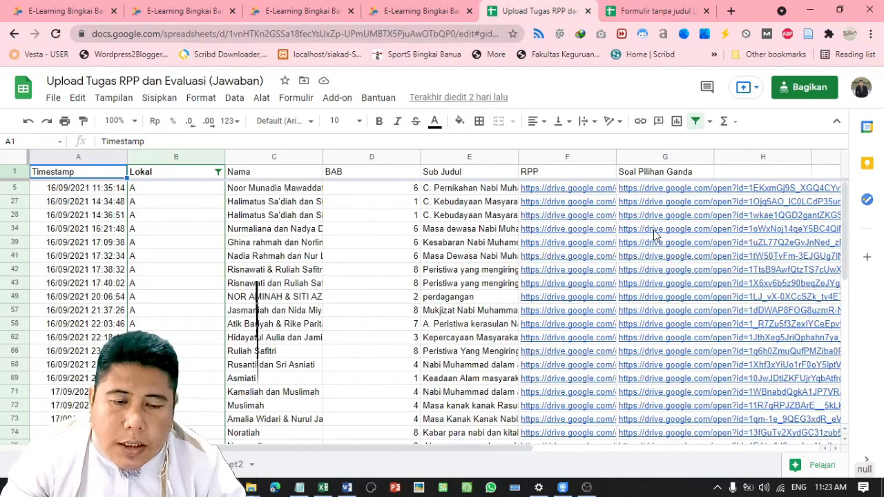
{"action": "left_click", "coordinate": [303, 8]}
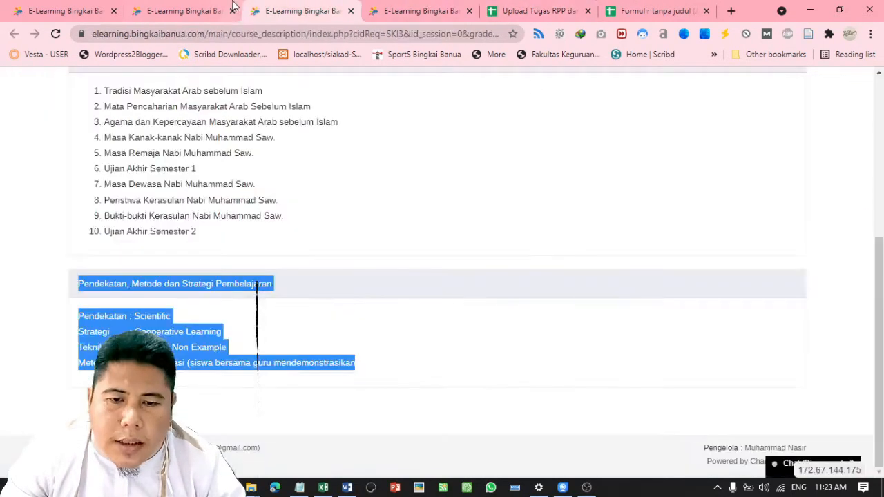
{"action": "left_click", "coordinate": [234, 5]}
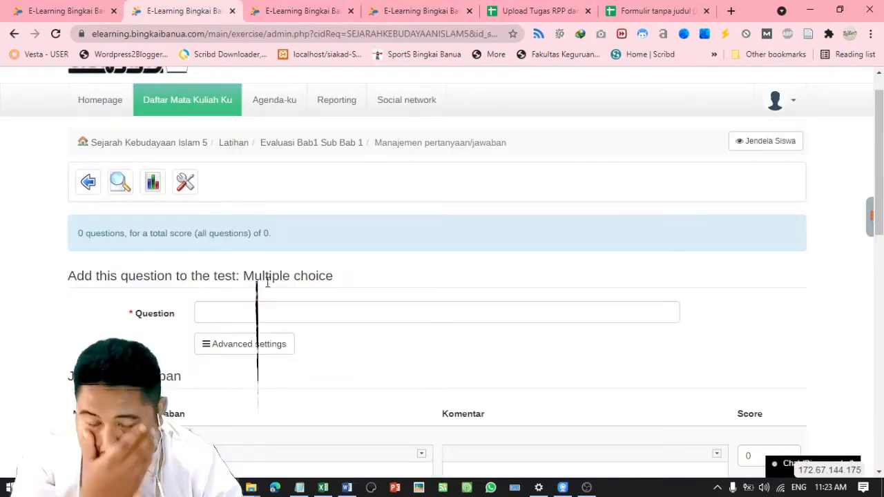
Enter the question 'Agama tauhid yang dibawa oleh Nabi Ibrahim As. disebut...' with lowercase 'disebut'
{"action": "left_click", "coordinate": [254, 314]}
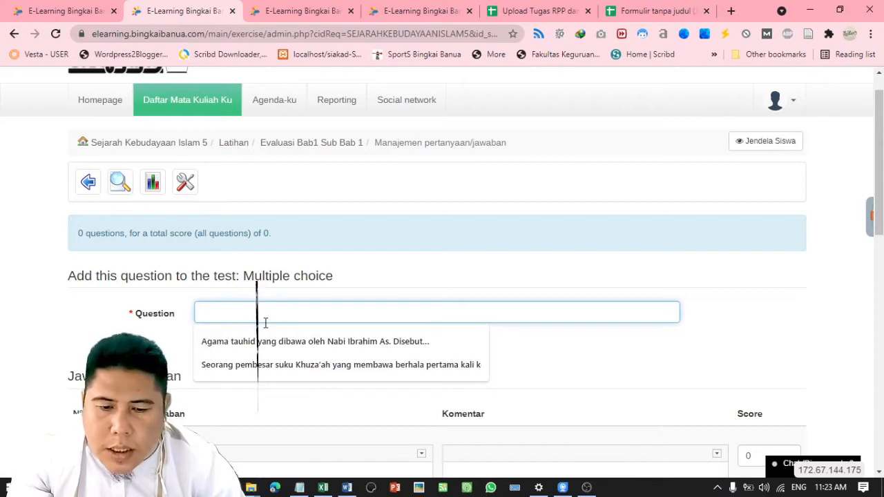
{"action": "left_click", "coordinate": [263, 345]}
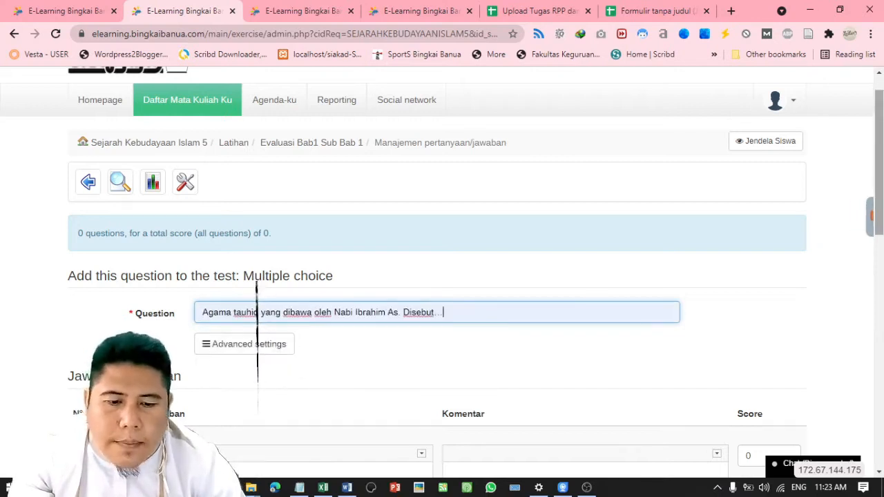
{"action": "scroll", "coordinate": [690, 211], "scroll_direction": "down", "scroll_amount": 2}
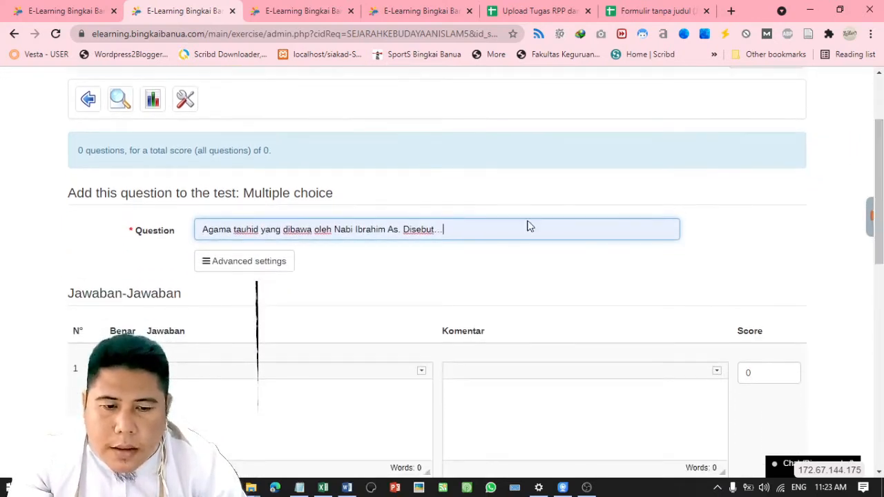
{"action": "left_click", "coordinate": [407, 230]}
{"action": "key", "text": "BackSpace"}
{"action": "type", "text": "d"}
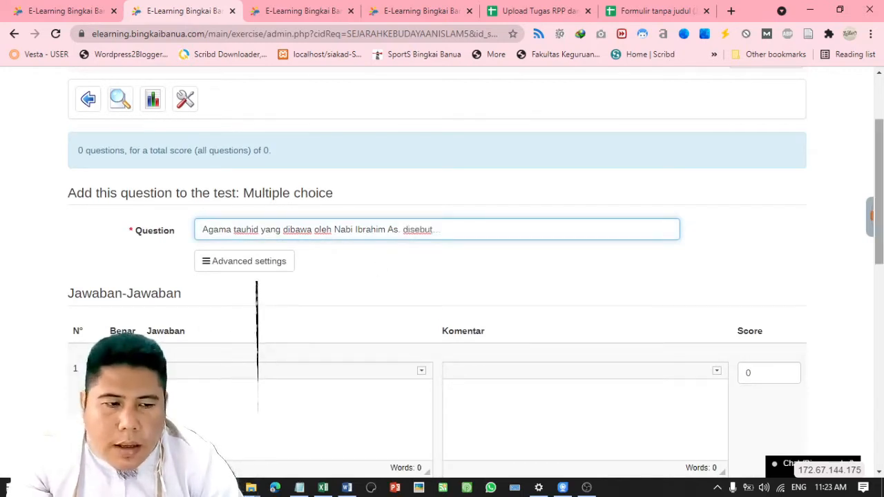
Set answer 1 to 'Agama Hanif' with a score of 100
{"action": "scroll", "coordinate": [582, 227], "scroll_direction": "down", "scroll_amount": 2}
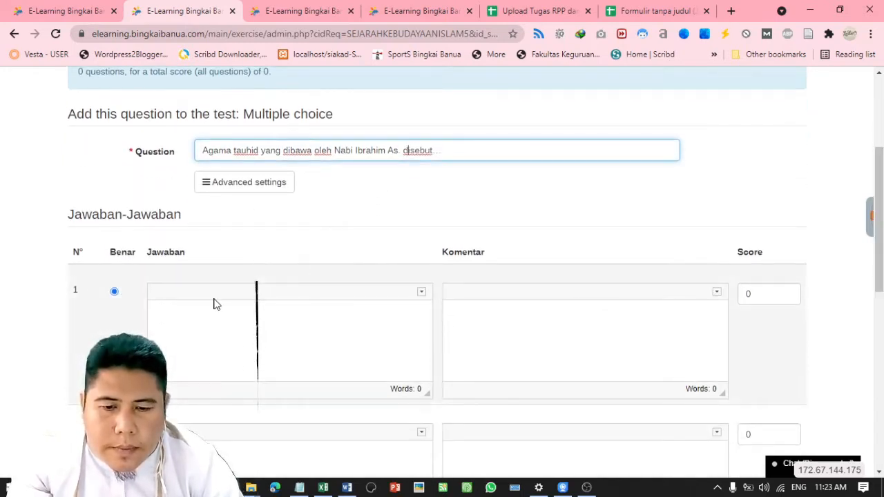
{"action": "left_click", "coordinate": [215, 302]}
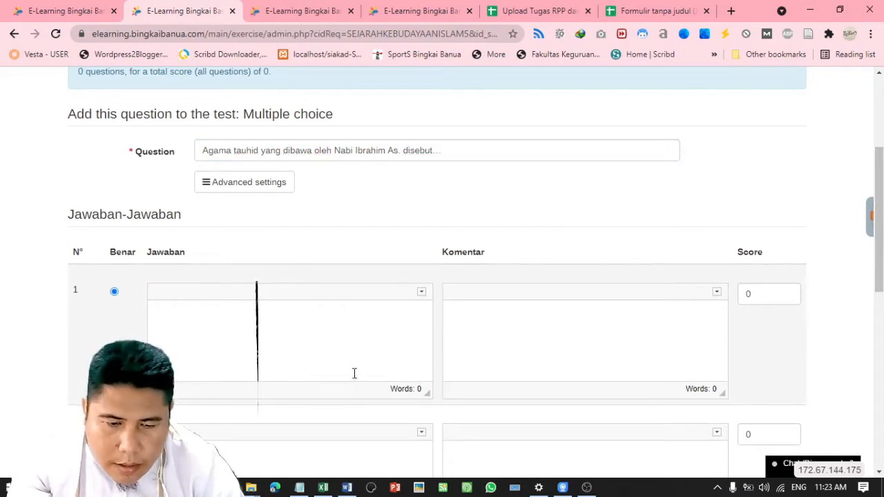
{"action": "type", "text": "Han"}
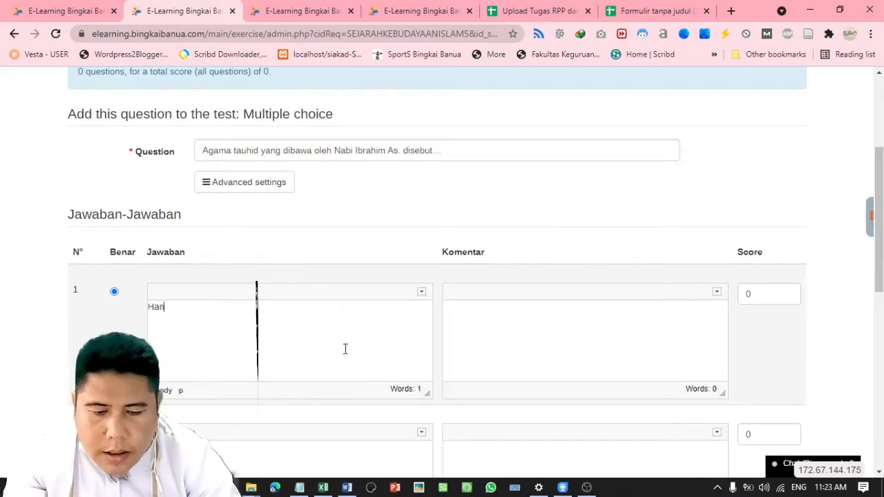
{"action": "type", "text": "if"}
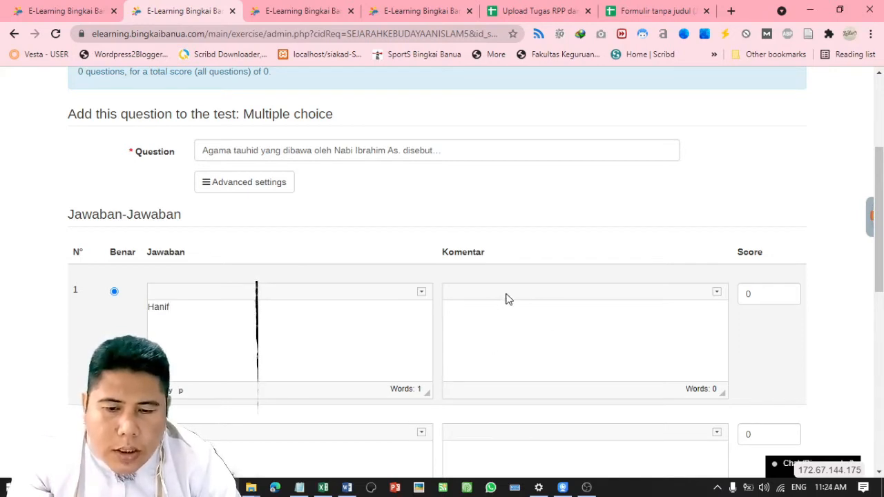
{"action": "left_click", "coordinate": [149, 309]}
{"action": "type", "text": "Agama"}
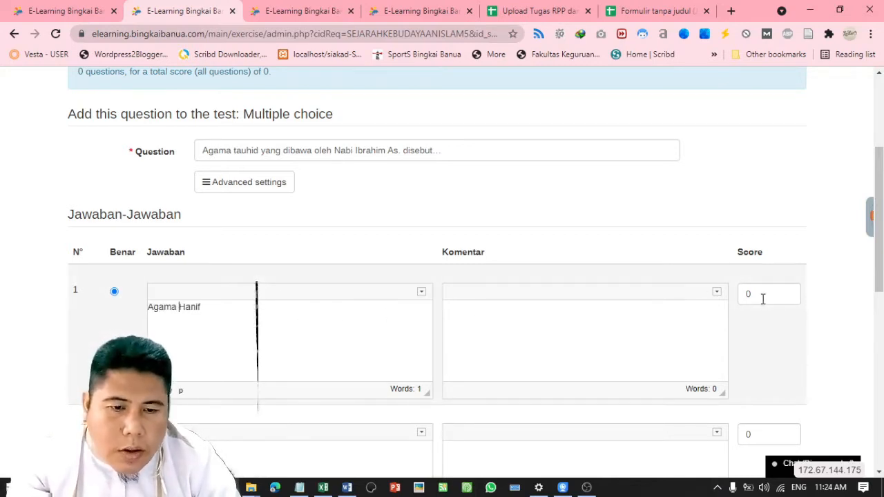
{"action": "left_click_drag", "start_coordinate": [762, 297], "coordinate": [738, 295]}
{"action": "type", "text": "100"}
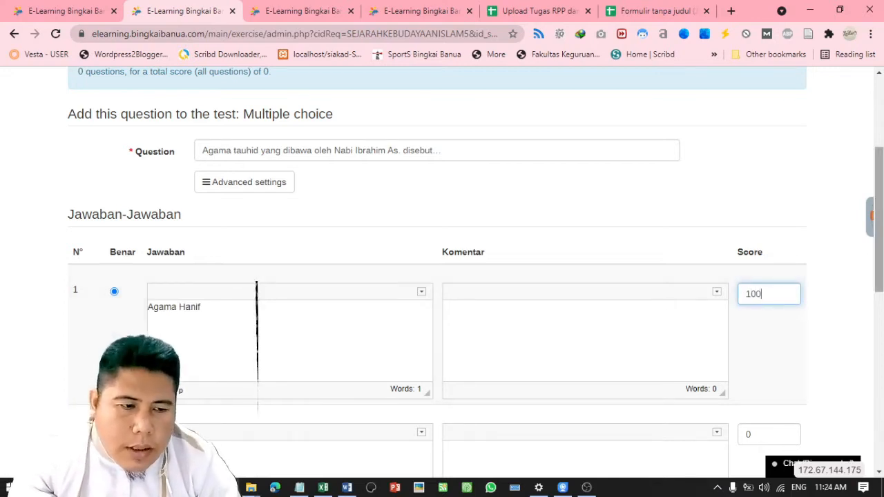
{"action": "scroll", "coordinate": [877, 262], "scroll_direction": "down", "scroll_amount": 3}
{"action": "scroll", "coordinate": [881, 237], "scroll_direction": "up", "scroll_amount": 1}
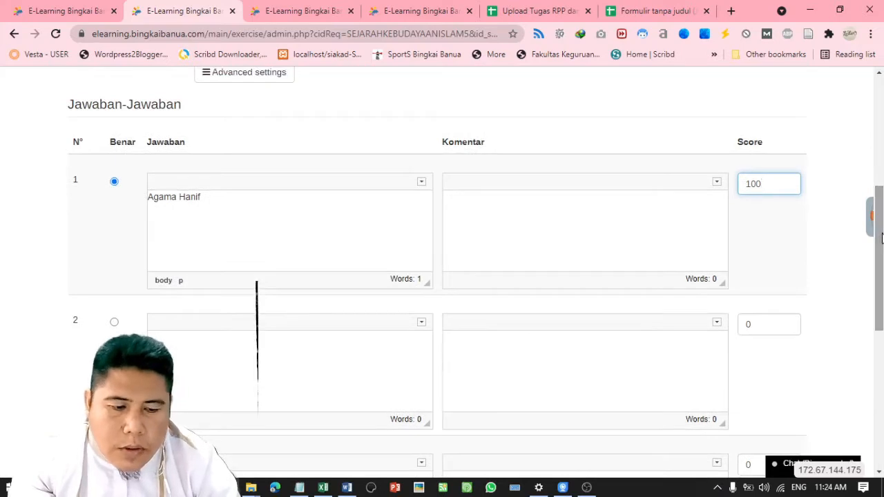
{"action": "key", "text": "BackSpace"}
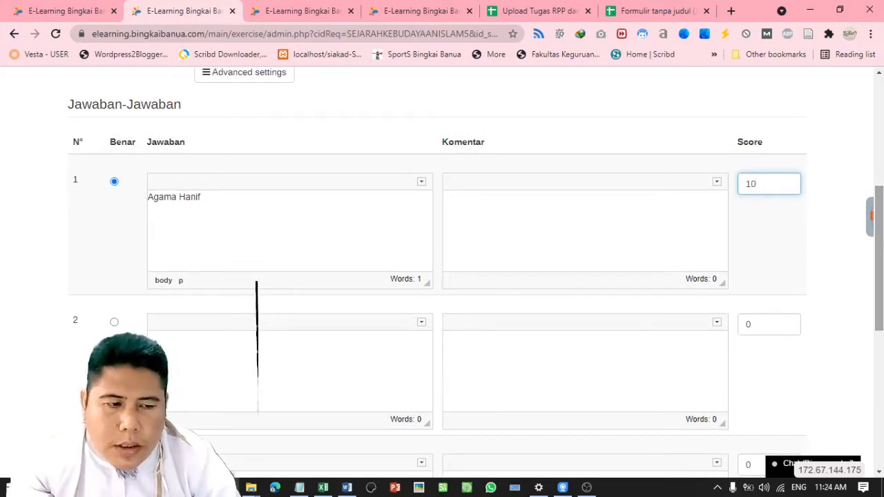
{"action": "scroll", "coordinate": [877, 237], "scroll_direction": "up", "scroll_amount": 1}
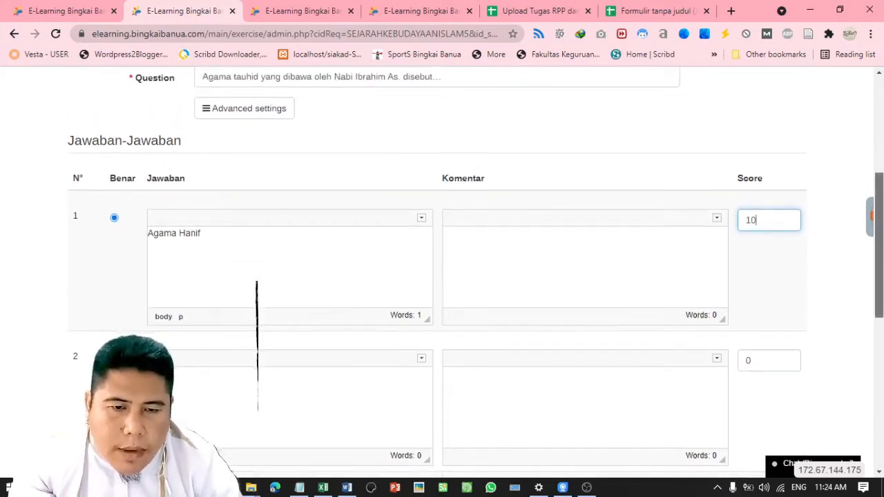
{"action": "scroll", "coordinate": [476, 270], "scroll_direction": "down", "scroll_amount": 1}
{"action": "scroll", "coordinate": [475, 270], "scroll_direction": "down", "scroll_amount": 1}
{"action": "scroll", "coordinate": [476, 270], "scroll_direction": "up", "scroll_amount": 1}
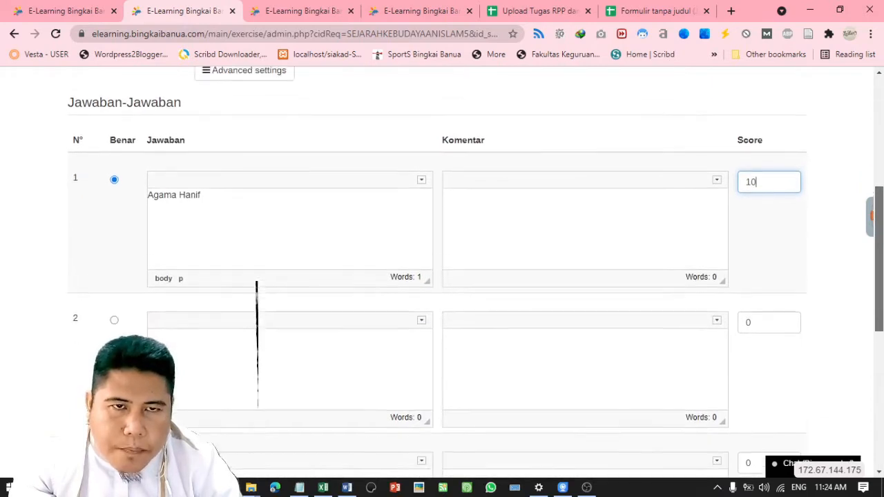
{"action": "scroll", "coordinate": [882, 204], "scroll_direction": "up", "scroll_amount": 1}
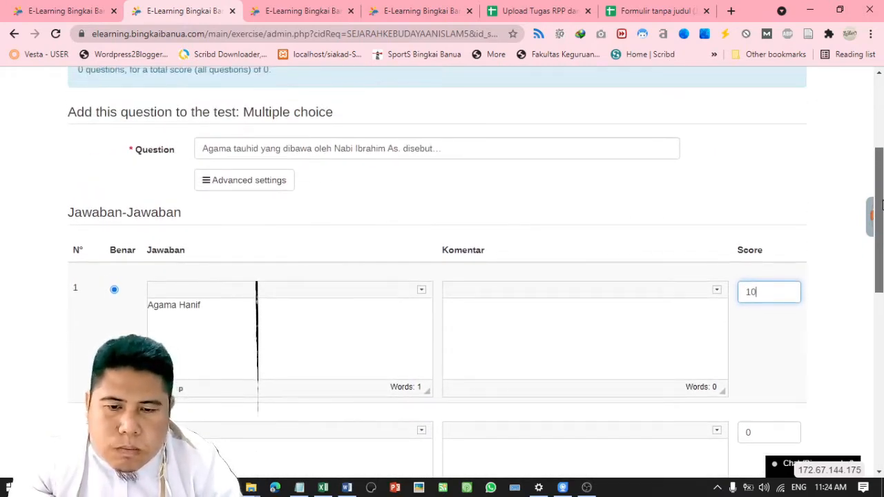
{"action": "scroll", "coordinate": [882, 204], "scroll_direction": "down", "scroll_amount": 1}
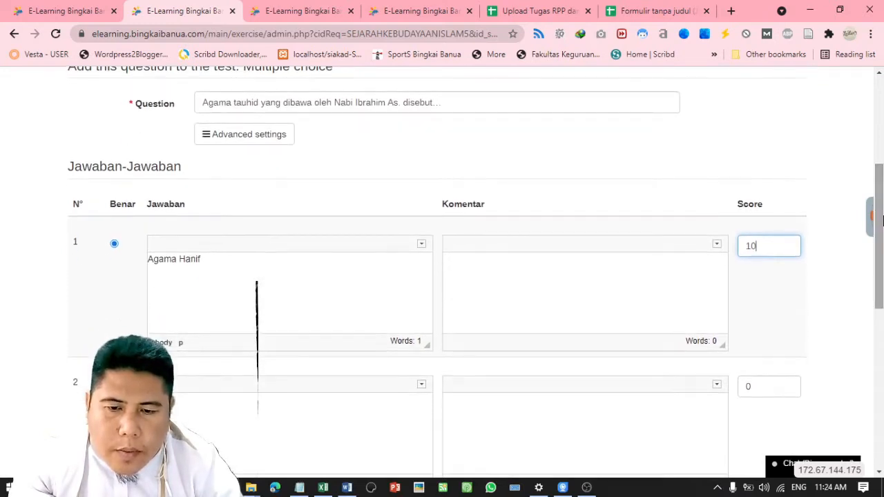
{"action": "left_click", "coordinate": [201, 136]}
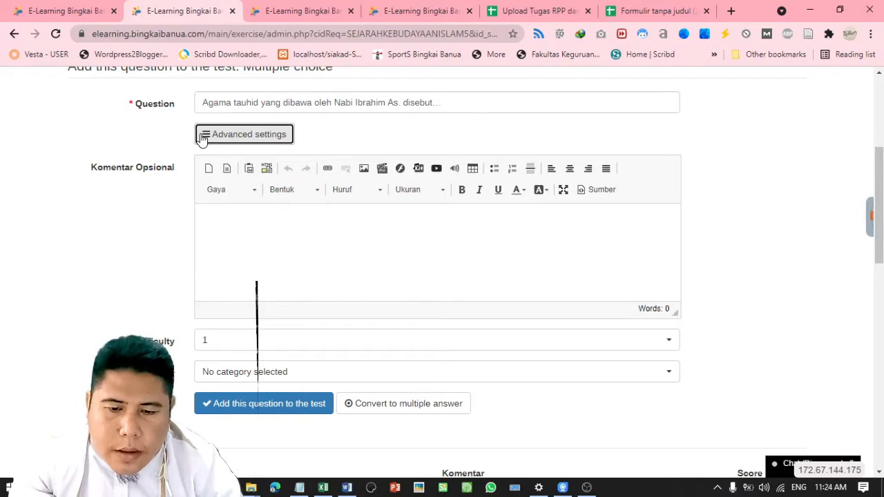
{"action": "left_click", "coordinate": [202, 136]}
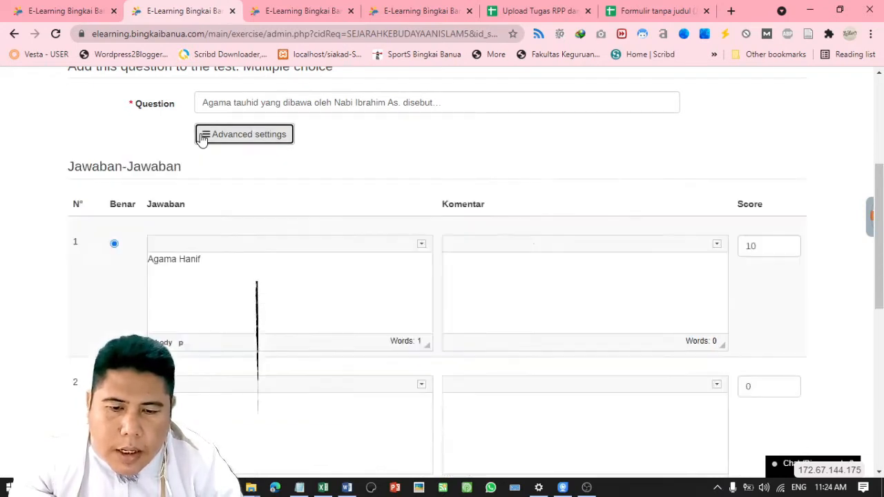
{"action": "scroll", "coordinate": [795, 256], "scroll_direction": "down", "scroll_amount": 3}
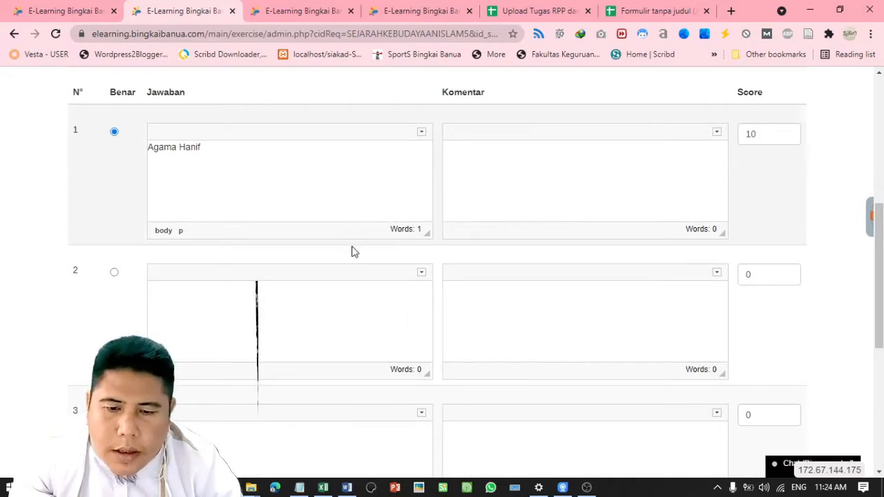
Enter answer 2 'Agama Yahudi' and keep Agama Hanif marked as the correct answer
{"action": "left_click", "coordinate": [194, 300]}
{"action": "type", "text": "A"}
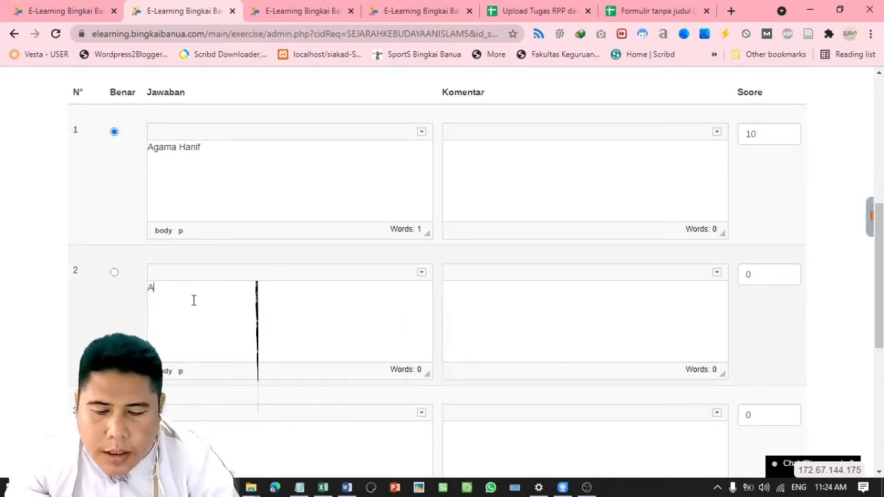
{"action": "type", "text": "gama "}
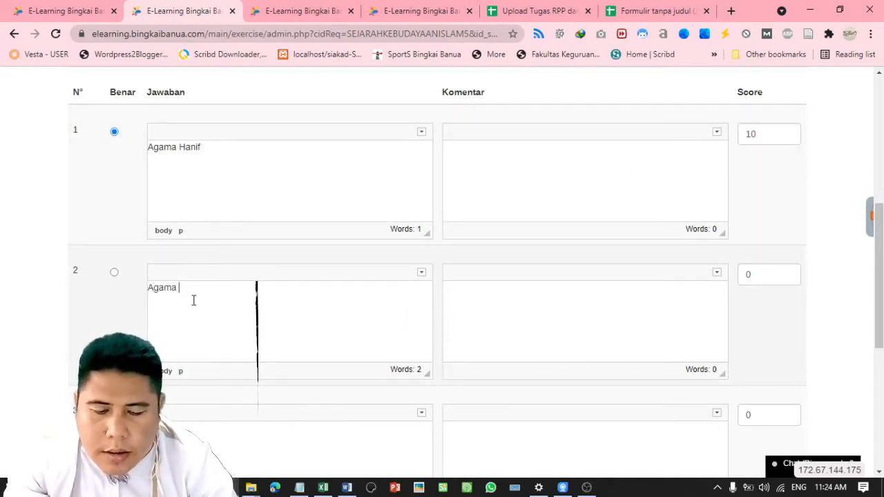
{"action": "type", "text": "Yahudi"}
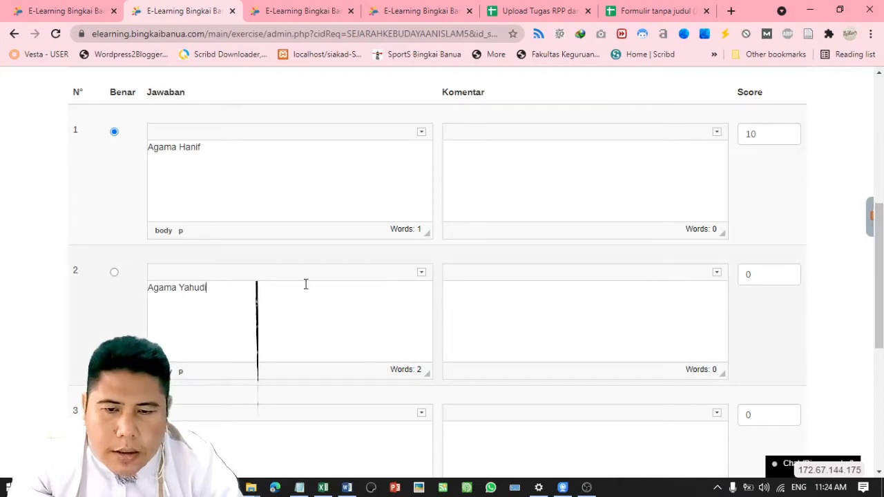
{"action": "left_click", "coordinate": [114, 273]}
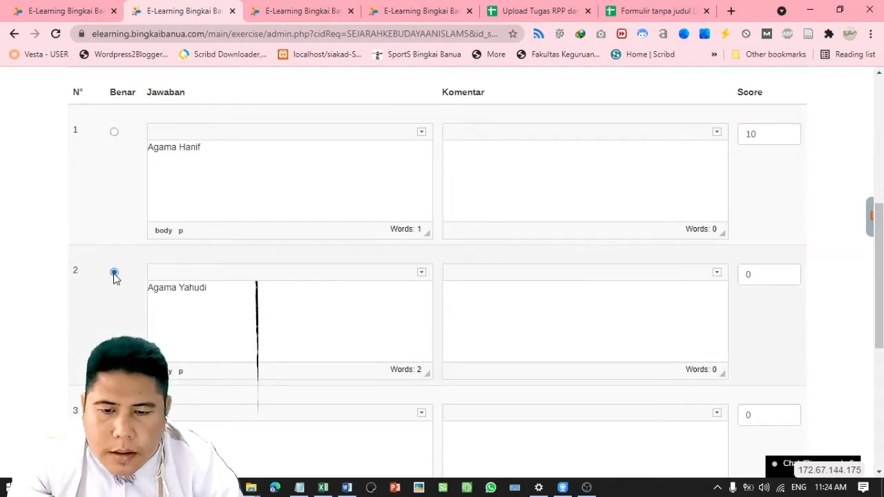
{"action": "left_click", "coordinate": [114, 132]}
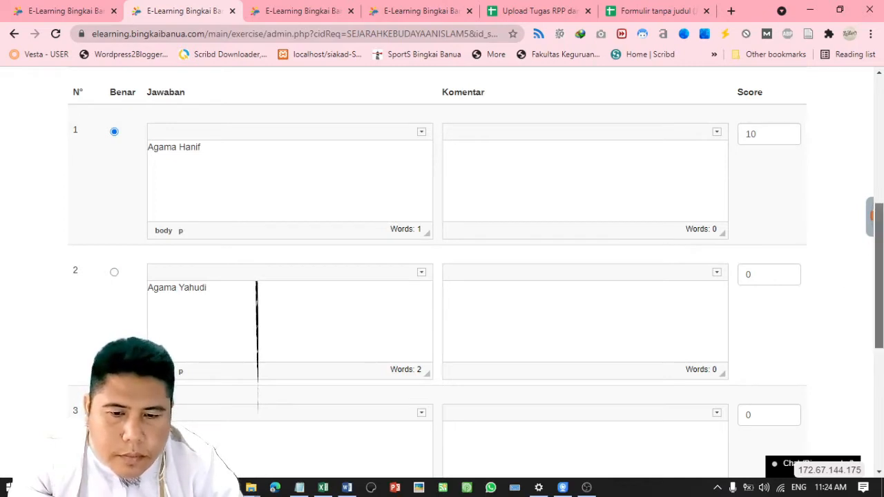
Fill answers 3 and 4 with 'Agama Nasrani' and 'Agama Budha'
{"action": "scroll", "coordinate": [497, 224], "scroll_direction": "down", "scroll_amount": 2}
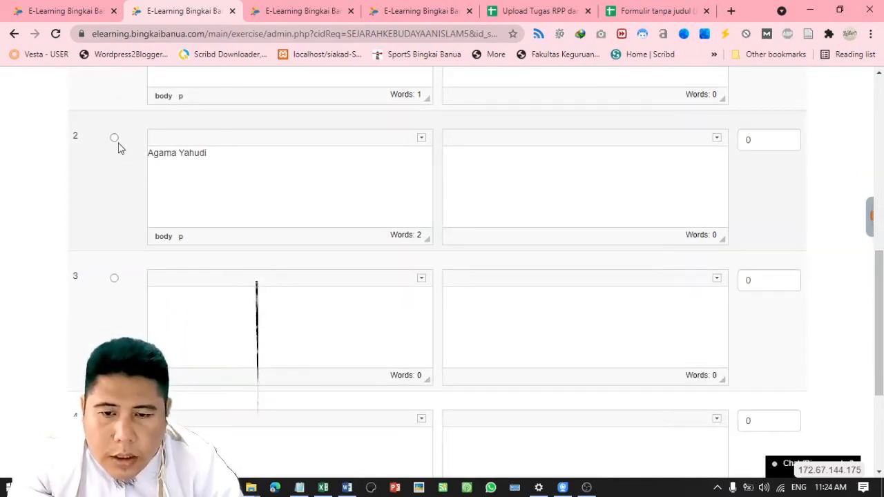
{"action": "left_click", "coordinate": [172, 305]}
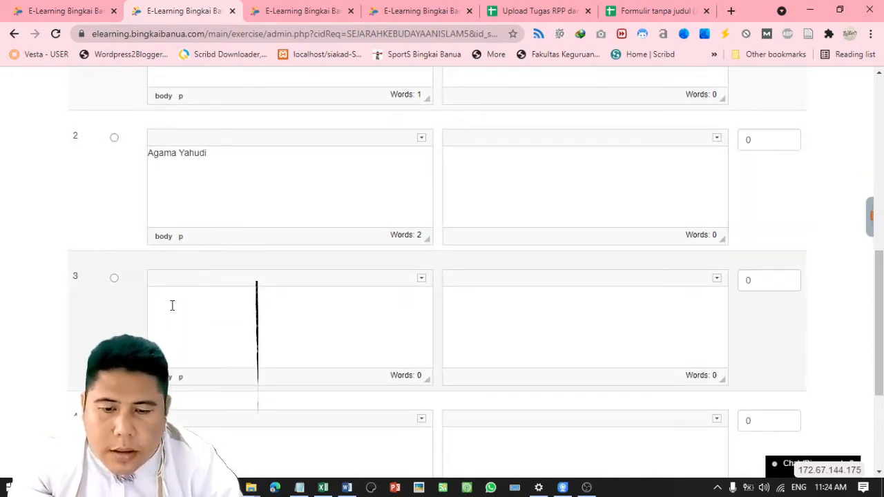
{"action": "type", "text": "Agama Nasra"}
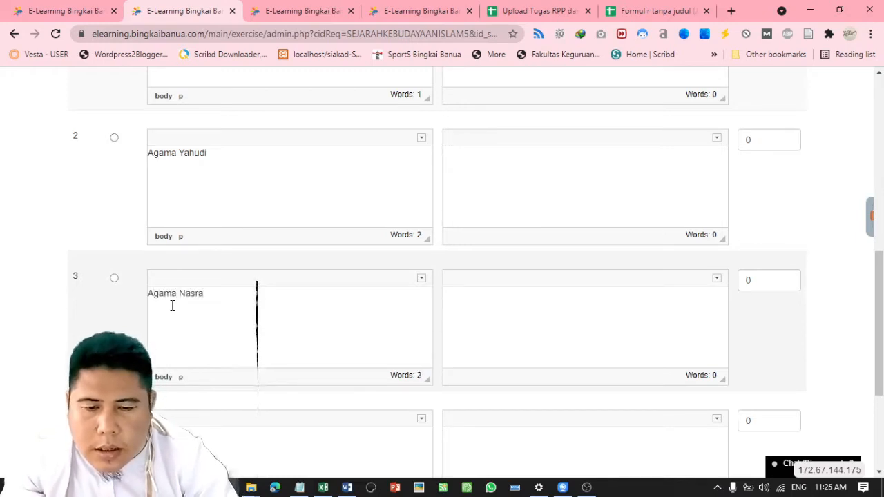
{"action": "type", "text": "ni"}
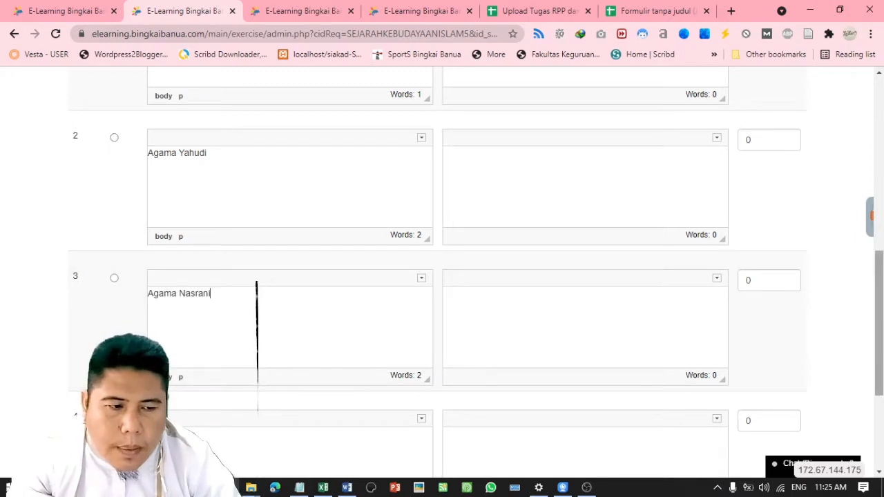
{"action": "scroll", "coordinate": [216, 292], "scroll_direction": "down", "scroll_amount": 2}
{"action": "type", "text": "Agama"}
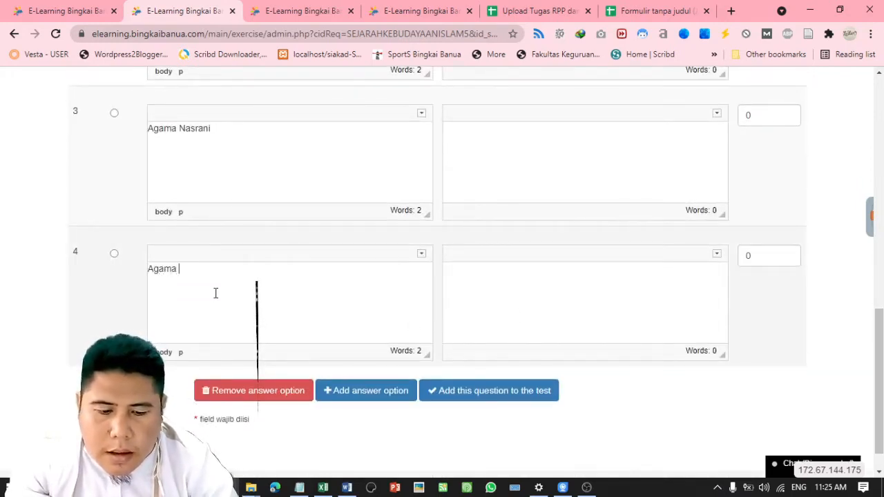
{"action": "type", "text": " Kriste"}
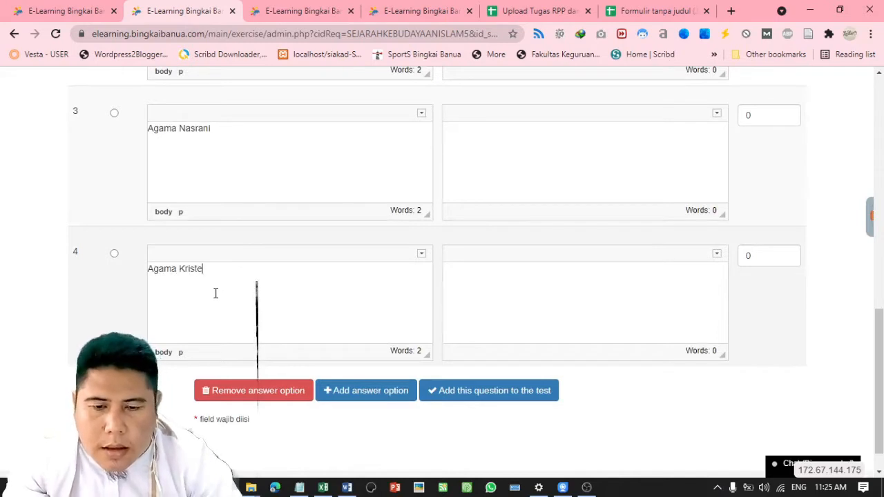
{"action": "type", "text": "n"}
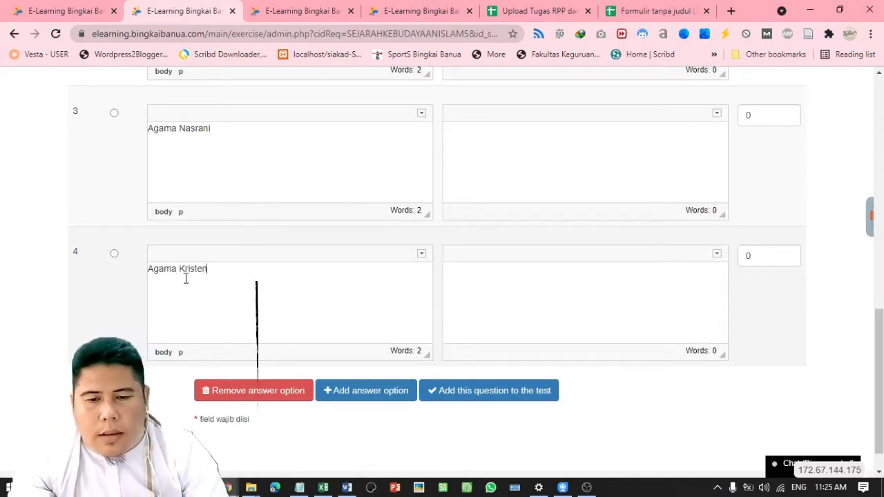
{"action": "left_click_drag", "start_coordinate": [179, 273], "coordinate": [233, 274]}
{"action": "type", "text": "Bu"}
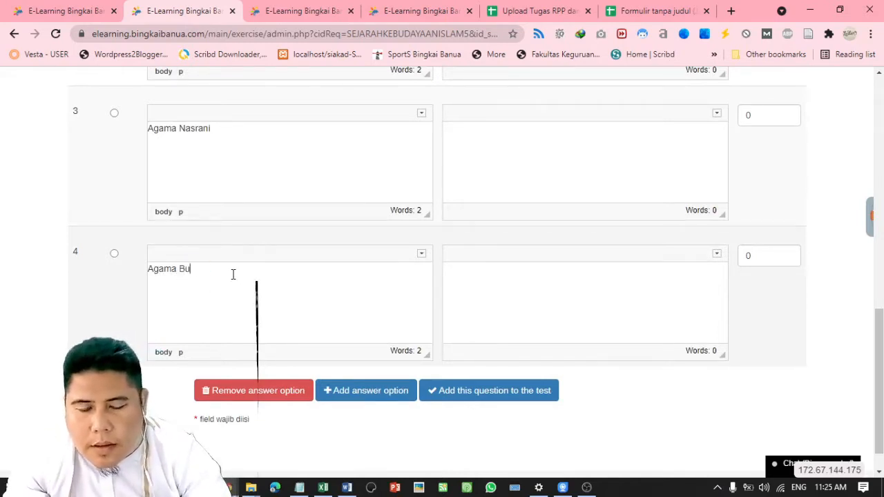
{"action": "type", "text": "dha"}
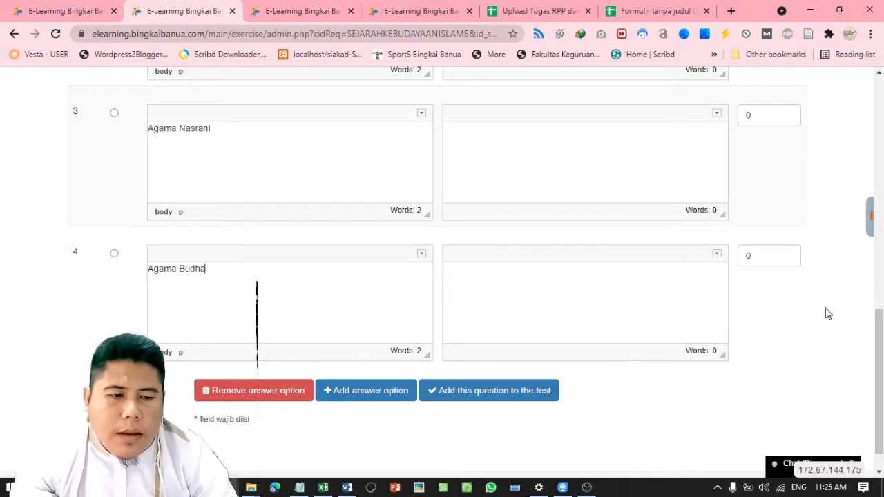
Add the completed Nabi Ibrahim question to the test
{"action": "scroll", "coordinate": [883, 349], "scroll_direction": "down", "scroll_amount": 1}
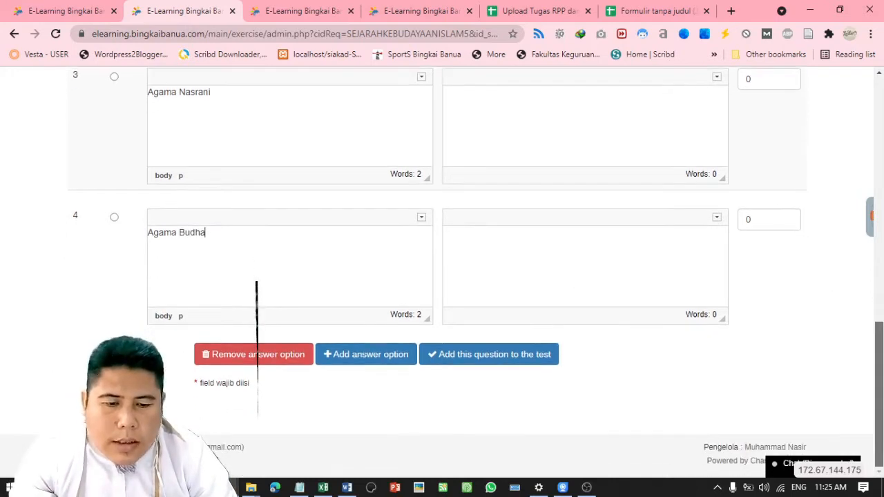
{"action": "left_click_drag", "start_coordinate": [882, 348], "coordinate": [878, 276]}
{"action": "scroll", "coordinate": [878, 277], "scroll_direction": "down", "scroll_amount": 3}
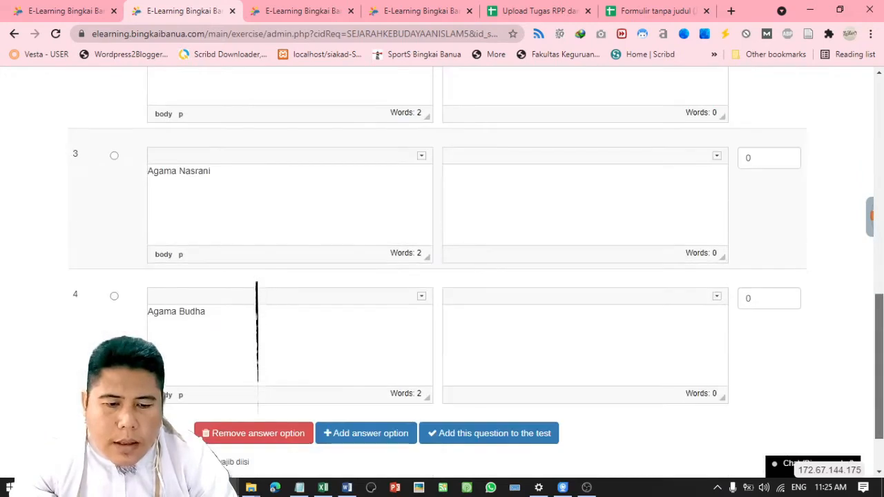
{"action": "left_click", "coordinate": [470, 435]}
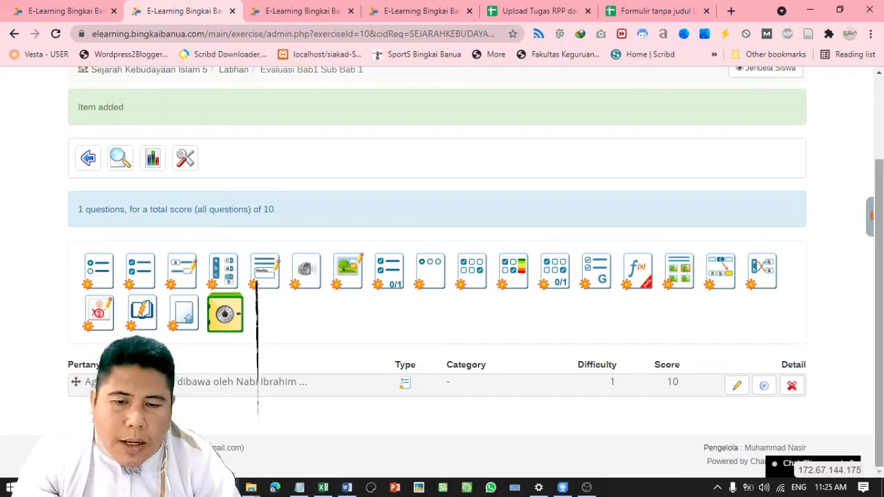
Check the 'Item added' question list, then return to the Sejarah Kebudayaan Islam 5 course home
{"action": "scroll", "coordinate": [880, 136], "scroll_direction": "up", "scroll_amount": 2}
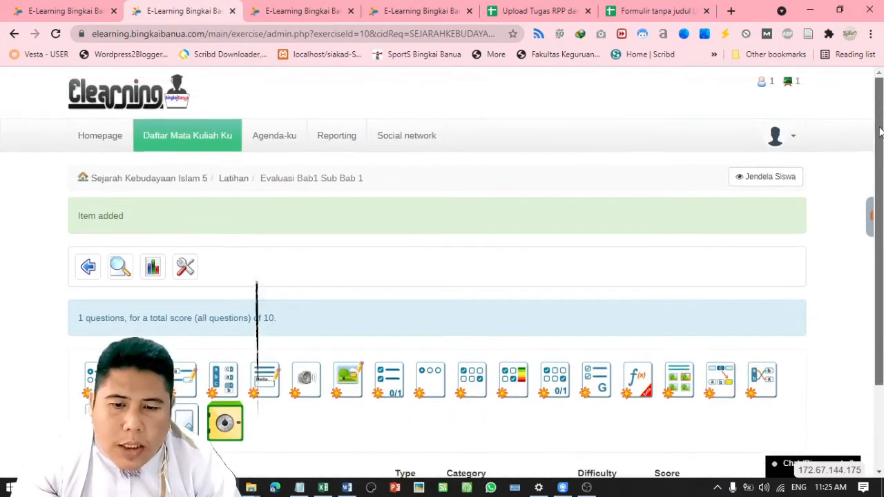
{"action": "scroll", "coordinate": [879, 136], "scroll_direction": "down", "scroll_amount": 2}
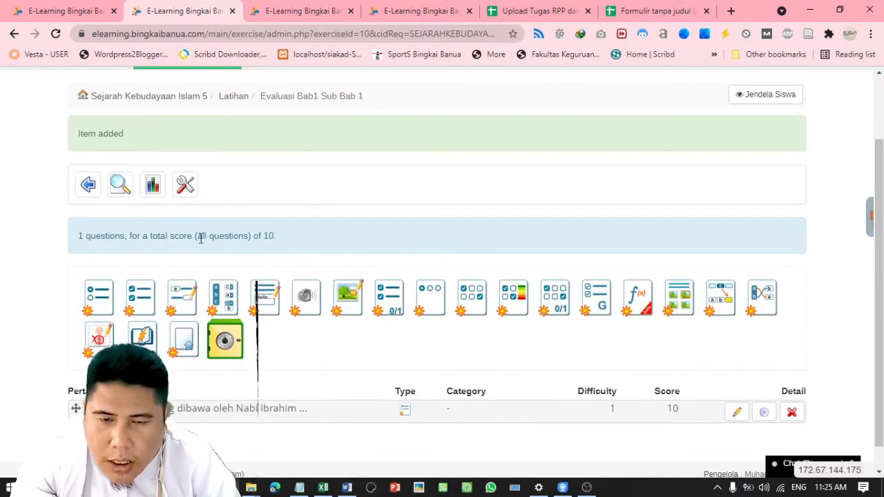
{"action": "left_click", "coordinate": [170, 99]}
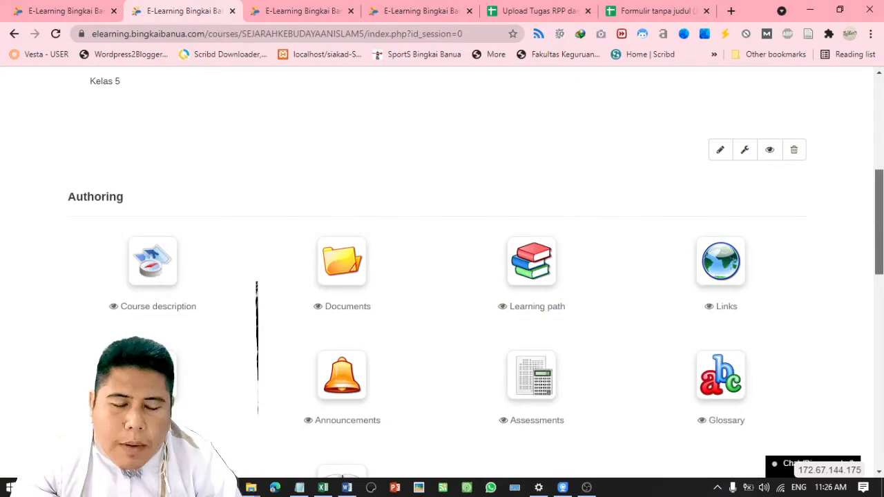
Go to Sejarah Kebudayaan Islam 5's Learning paths and begin adding a new learning path
{"action": "scroll", "coordinate": [541, 231], "scroll_direction": "down", "scroll_amount": 1}
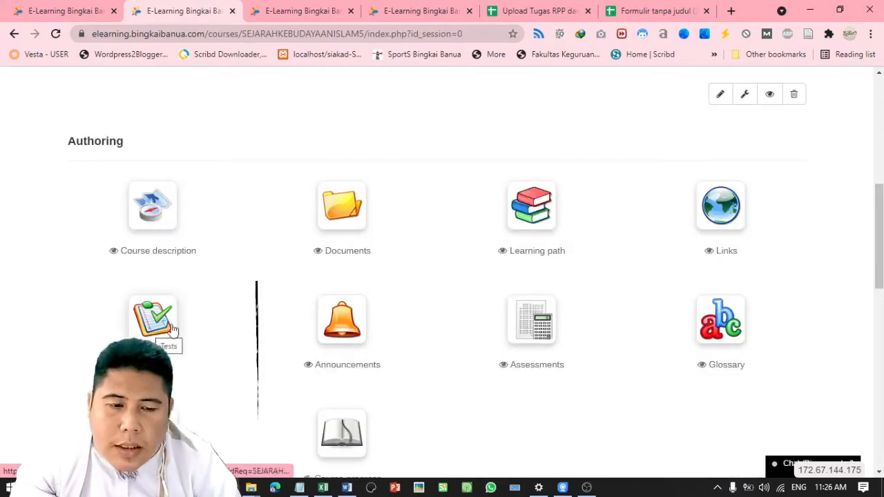
{"action": "left_click", "coordinate": [151, 334]}
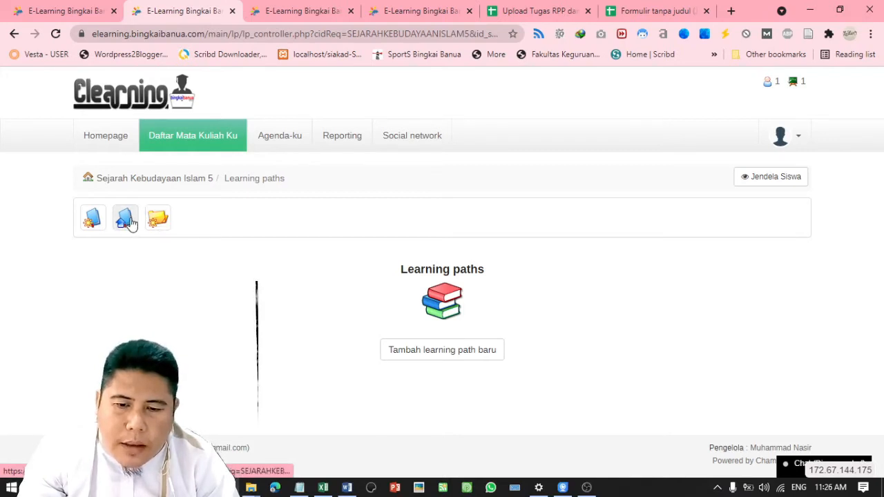
{"action": "left_click", "coordinate": [424, 353]}
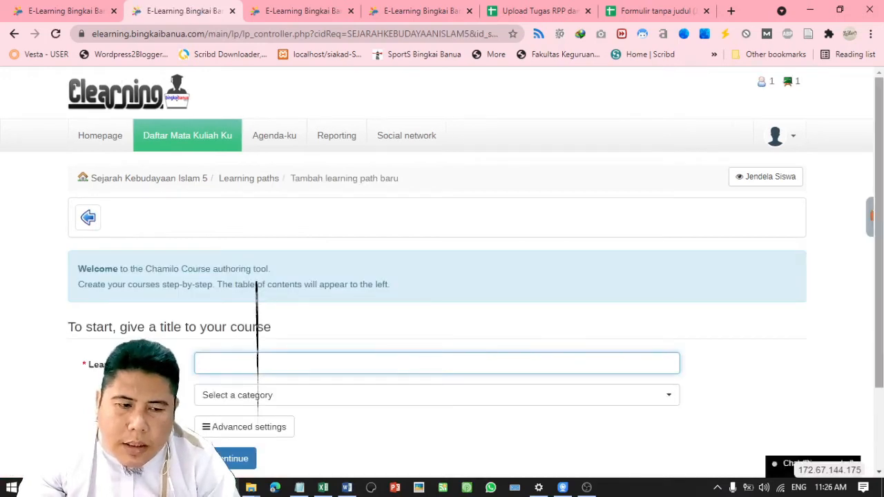
Name the new learning path 'BAB 1', leave category and advanced settings unchanged, and save it
{"action": "scroll", "coordinate": [850, 213], "scroll_direction": "down", "scroll_amount": 1}
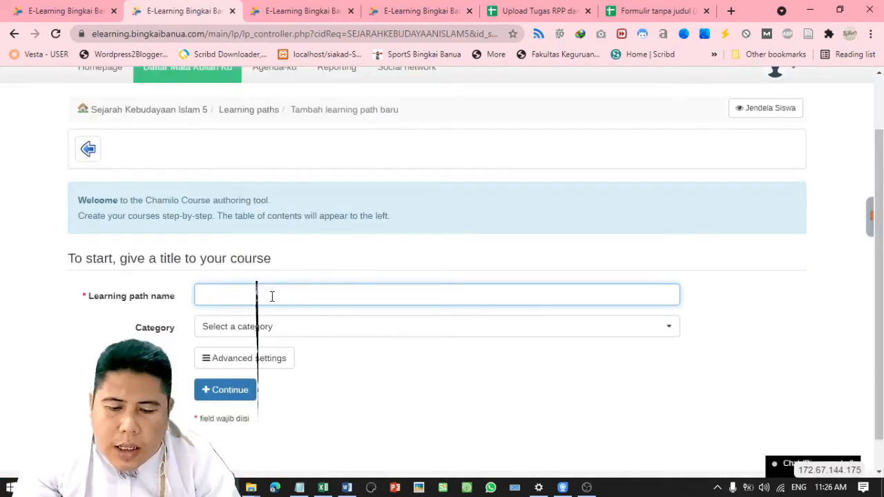
{"action": "type", "text": "BAB"}
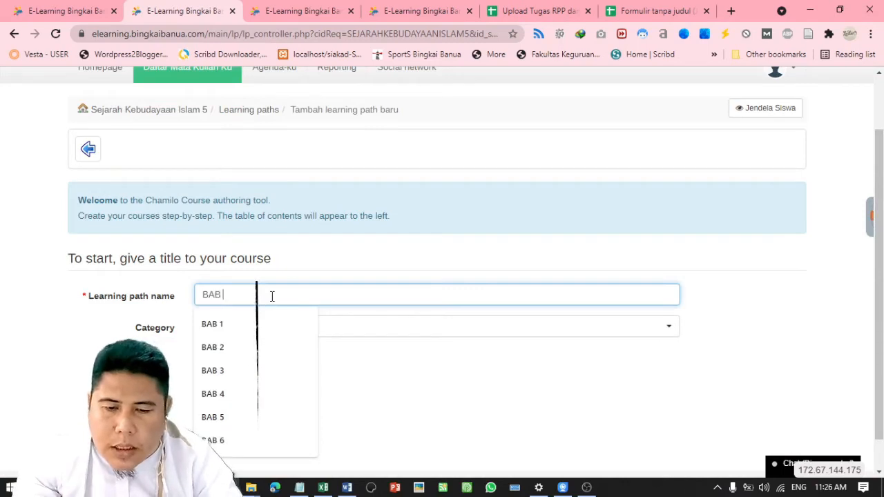
{"action": "type", "text": " 1"}
{"action": "left_click", "coordinate": [270, 327]}
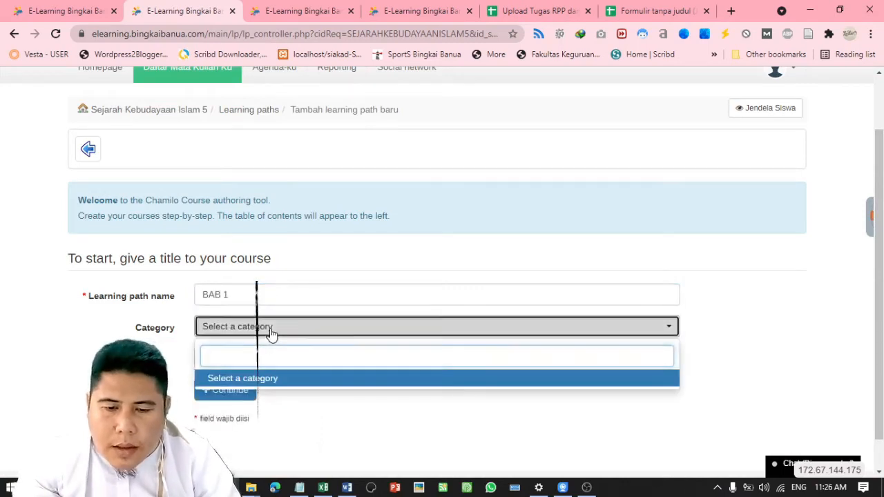
{"action": "left_click", "coordinate": [271, 328]}
{"action": "left_click", "coordinate": [263, 358]}
{"action": "left_click", "coordinate": [261, 359]}
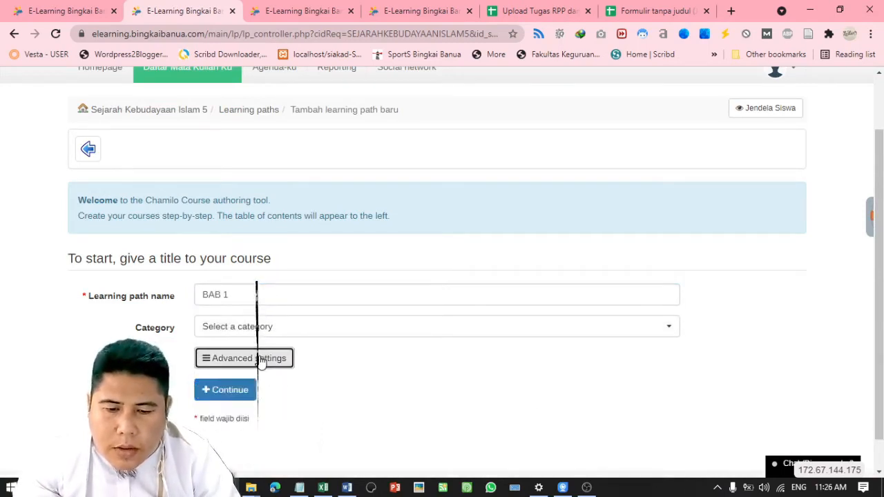
{"action": "left_click", "coordinate": [245, 392]}
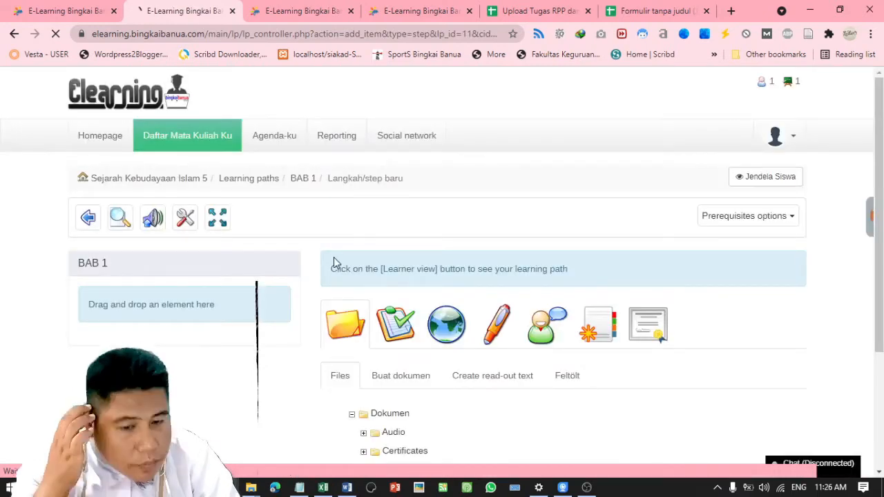
Leave the empty BAB 1 builder page and return to the Learning paths list, showing BAB 1 at 0%
{"action": "scroll", "coordinate": [334, 262], "scroll_direction": "down", "scroll_amount": 2}
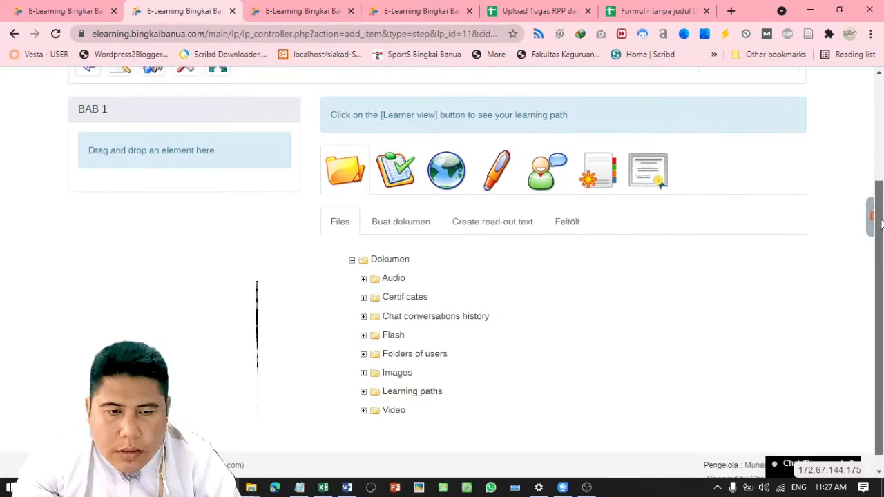
{"action": "left_click_drag", "start_coordinate": [879, 221], "coordinate": [878, 180]}
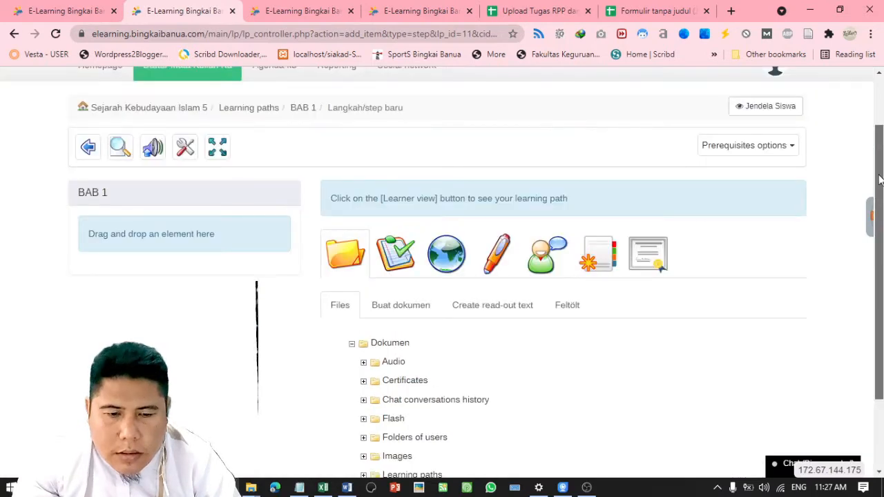
{"action": "left_click", "coordinate": [265, 115]}
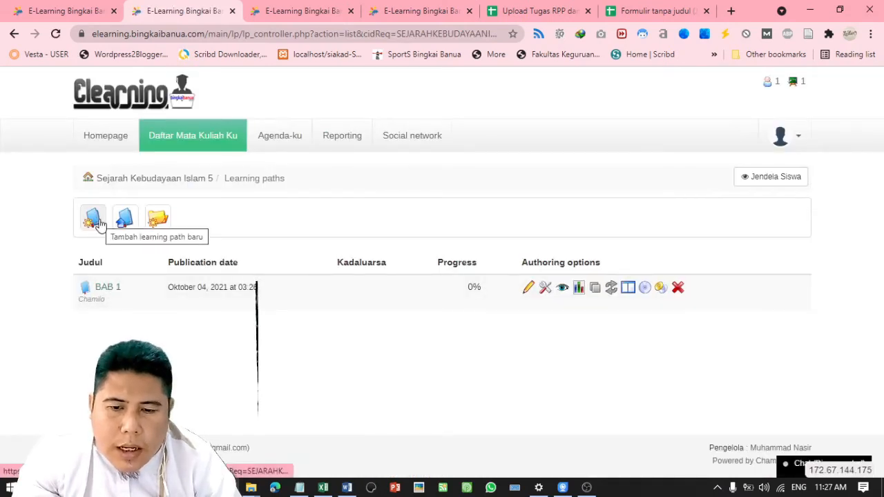
{"action": "left_click", "coordinate": [156, 219]}
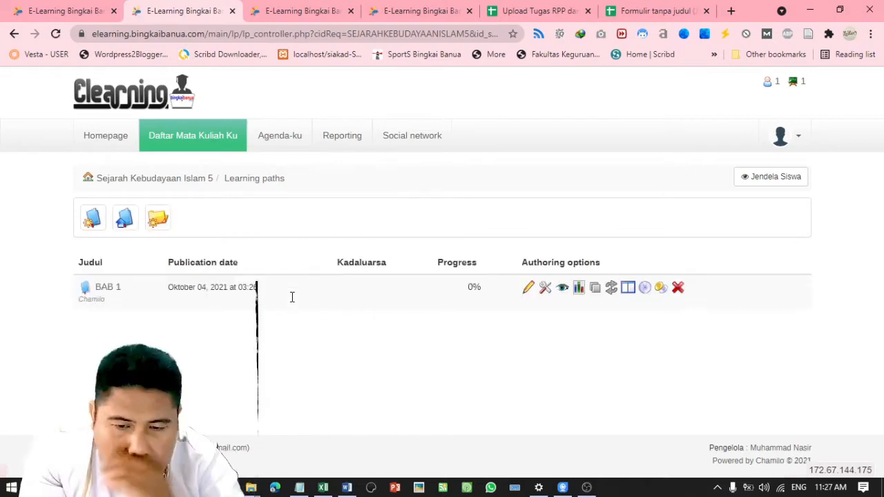
{"action": "left_click", "coordinate": [114, 290]}
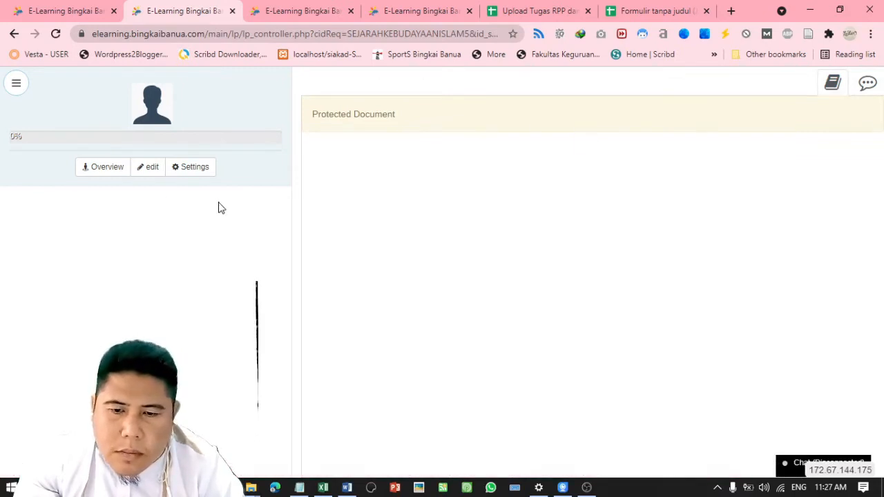
{"action": "left_click", "coordinate": [19, 87]}
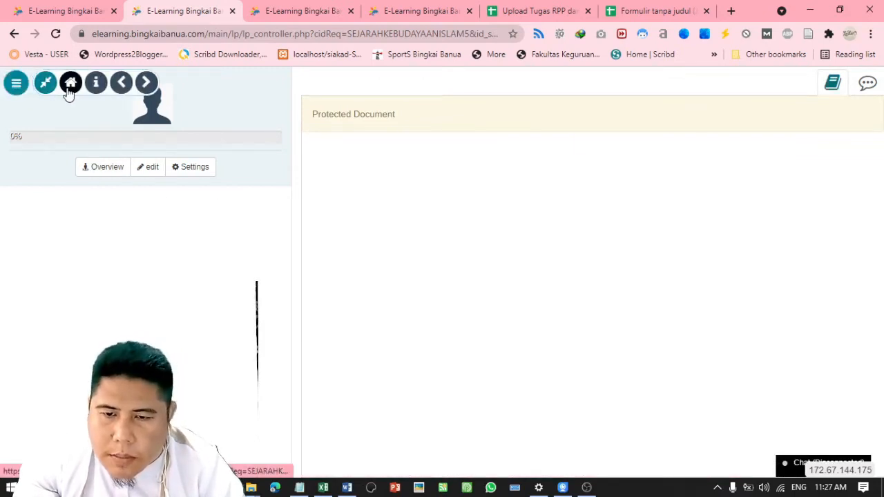
{"action": "left_click", "coordinate": [69, 90]}
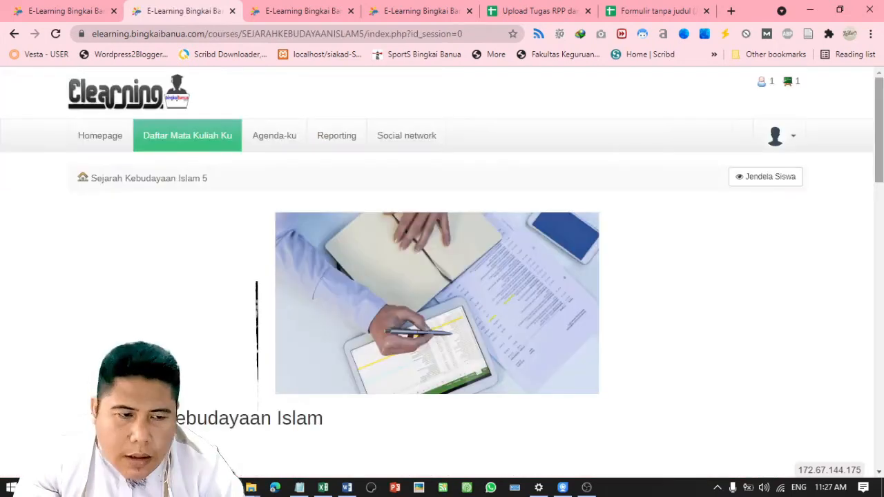
{"action": "scroll", "coordinate": [442, 276], "scroll_direction": "down", "scroll_amount": 3}
{"action": "scroll", "coordinate": [541, 262], "scroll_direction": "down", "scroll_amount": 2}
{"action": "left_click", "coordinate": [540, 262]}
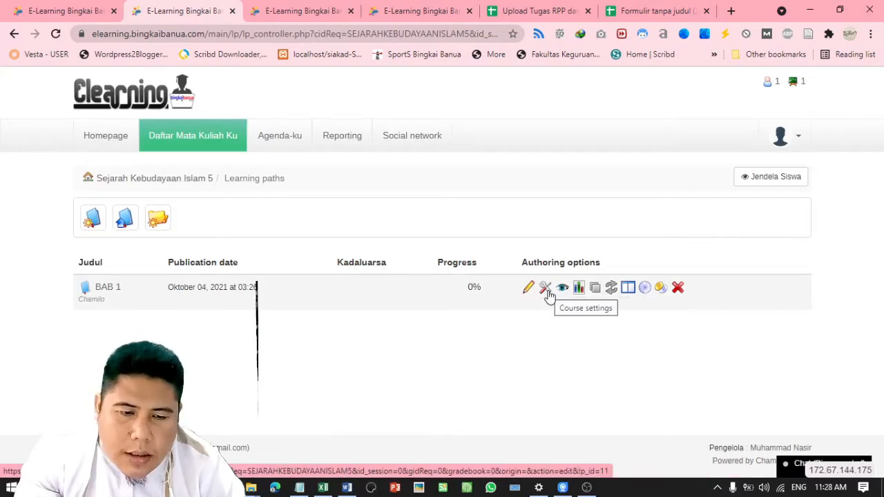
Open BAB 1 for editing, then view the SKI 3 course description in another tab
{"action": "left_click", "coordinate": [529, 293]}
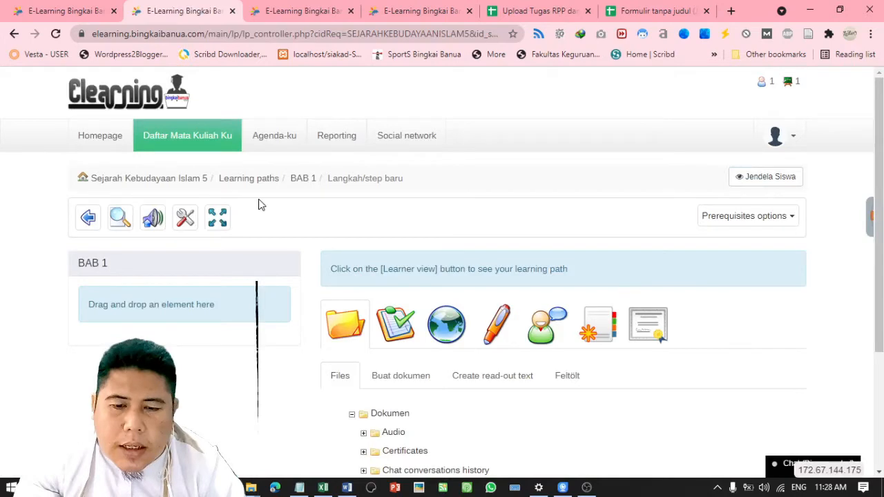
{"action": "left_click", "coordinate": [290, 10]}
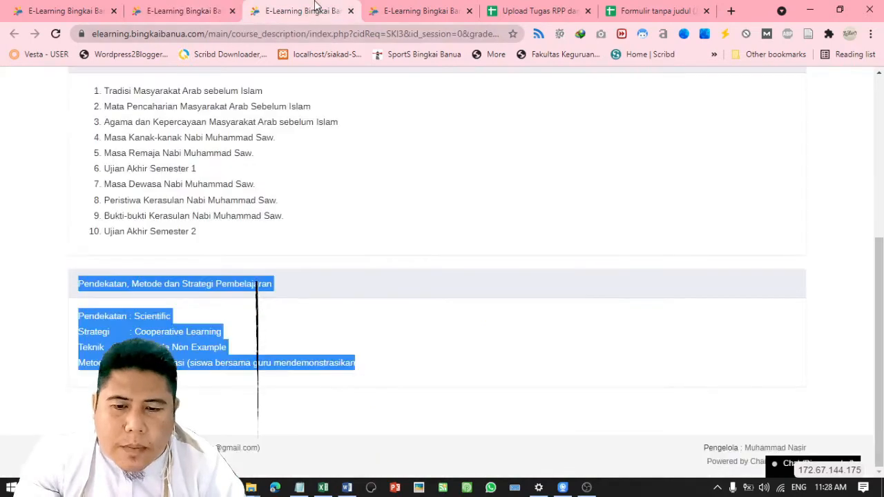
Open the SKI 3 Learning paths list in a new tab and close the SKI 3 course home tab
{"action": "left_click_drag", "start_coordinate": [871, 264], "coordinate": [870, 104]}
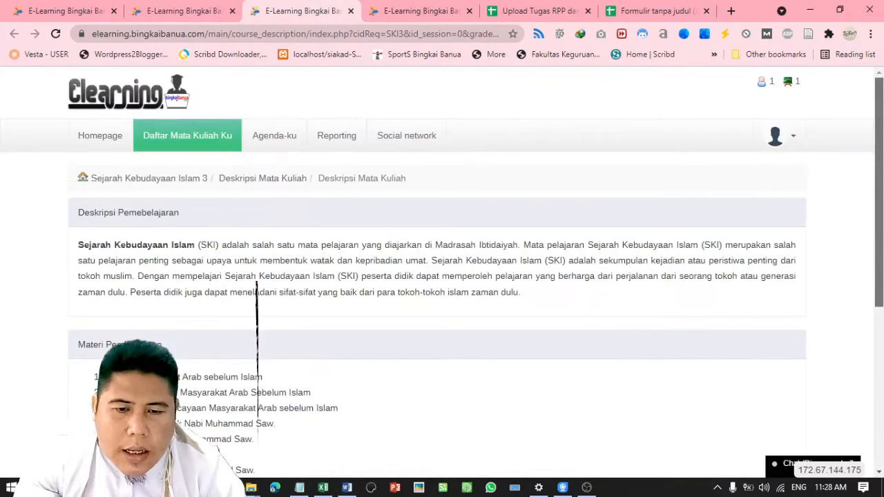
{"action": "left_click", "coordinate": [382, 8]}
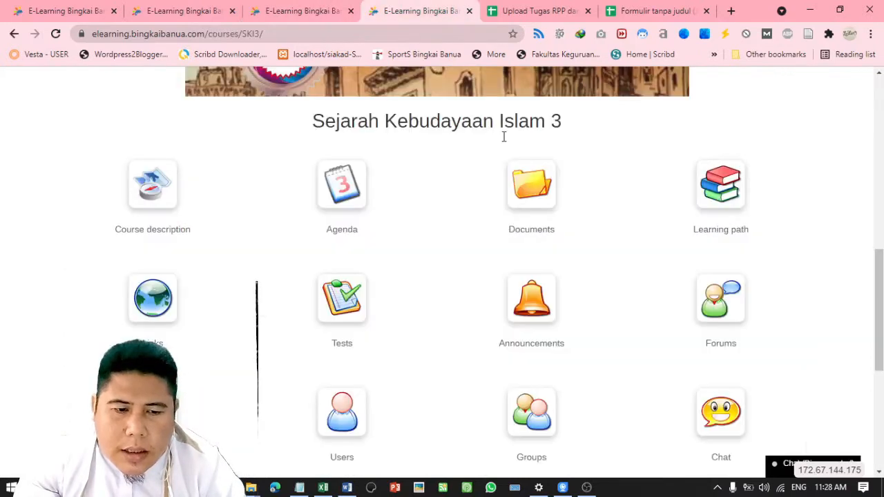
{"action": "right_click", "coordinate": [721, 207]}
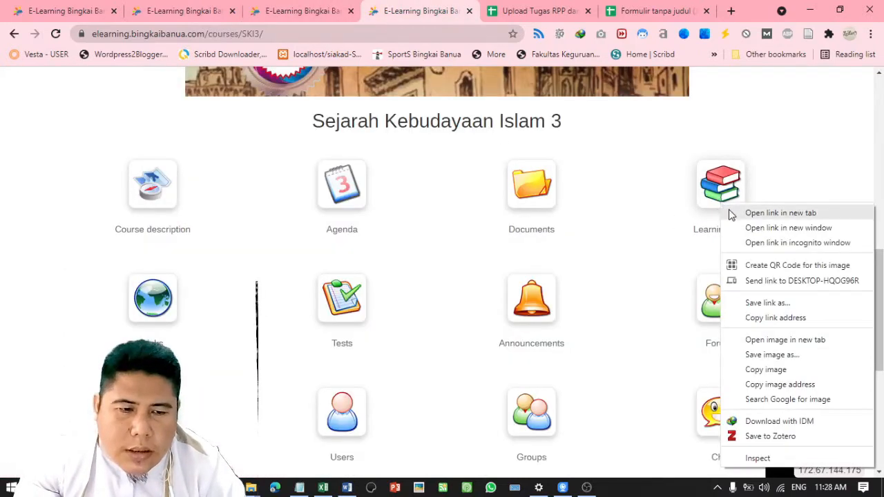
{"action": "left_click", "coordinate": [731, 212]}
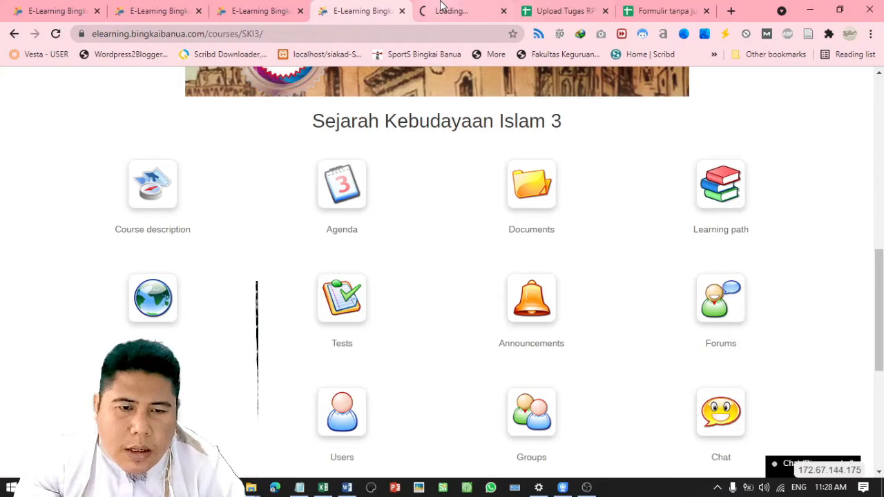
{"action": "key", "text": "ctrl+w"}
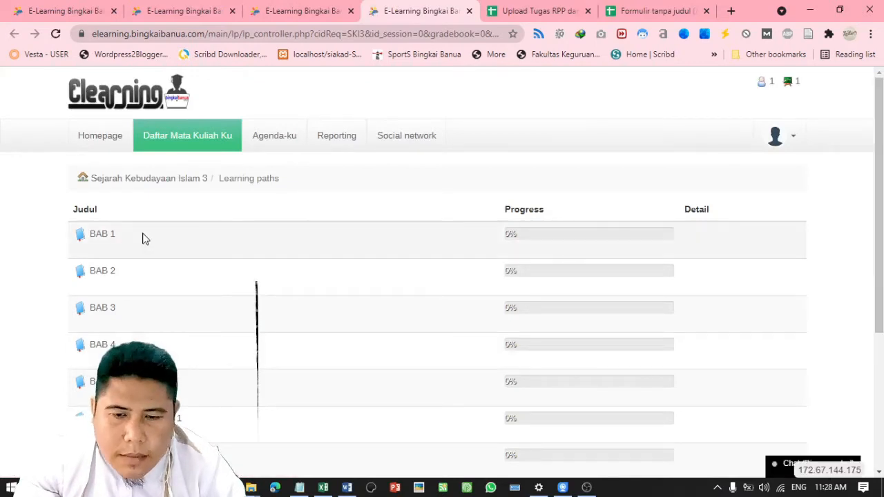
Open SKI 3's example BAB 1 learning path to view its Peta Konsep concept map
{"action": "left_click", "coordinate": [107, 238]}
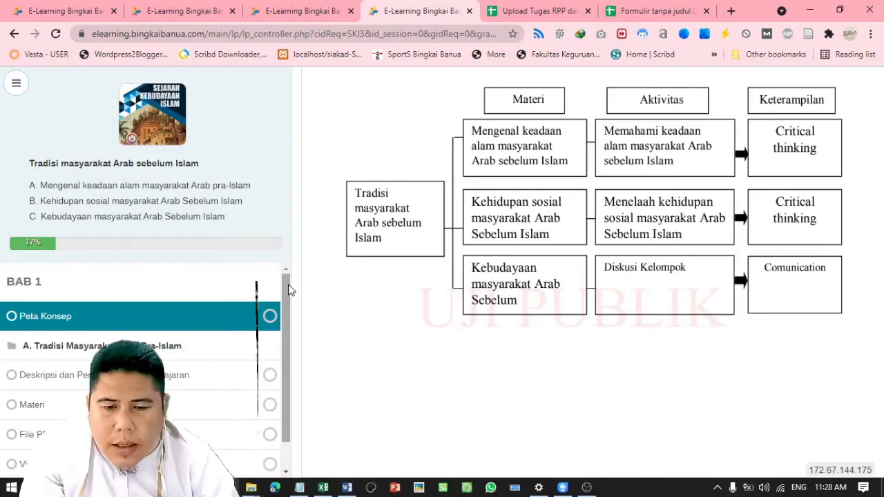
{"action": "left_click_drag", "start_coordinate": [290, 290], "coordinate": [290, 344]}
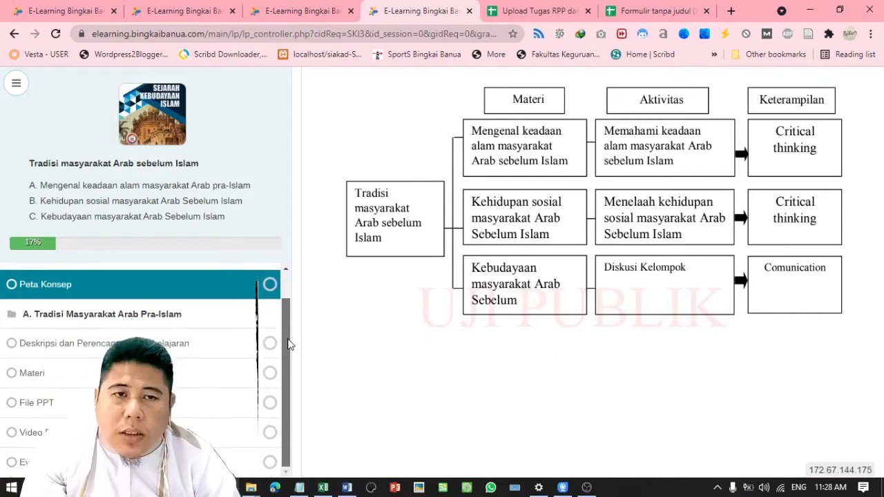
{"action": "scroll", "coordinate": [278, 299], "scroll_direction": "up", "scroll_amount": 1}
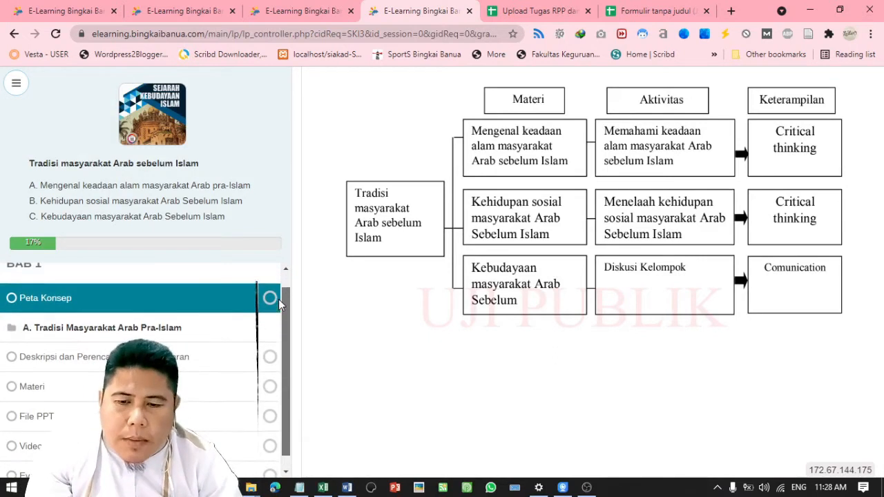
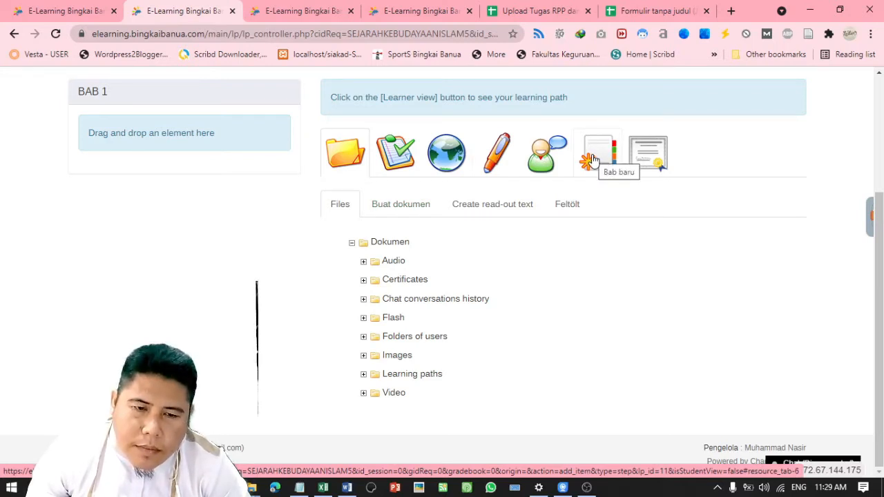
Create the section 'A. Hijrah Ke Thaif' under parent BAB 1 at First position and save it
{"action": "left_click", "coordinate": [593, 160]}
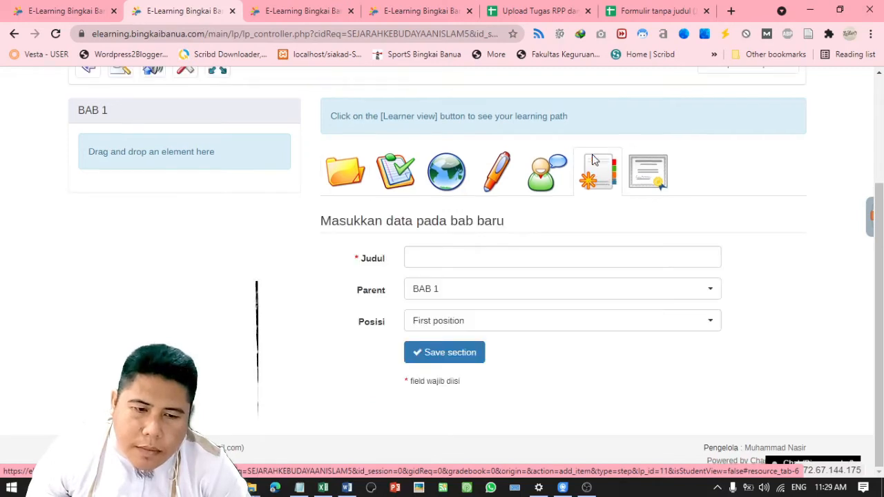
{"action": "left_click", "coordinate": [463, 302]}
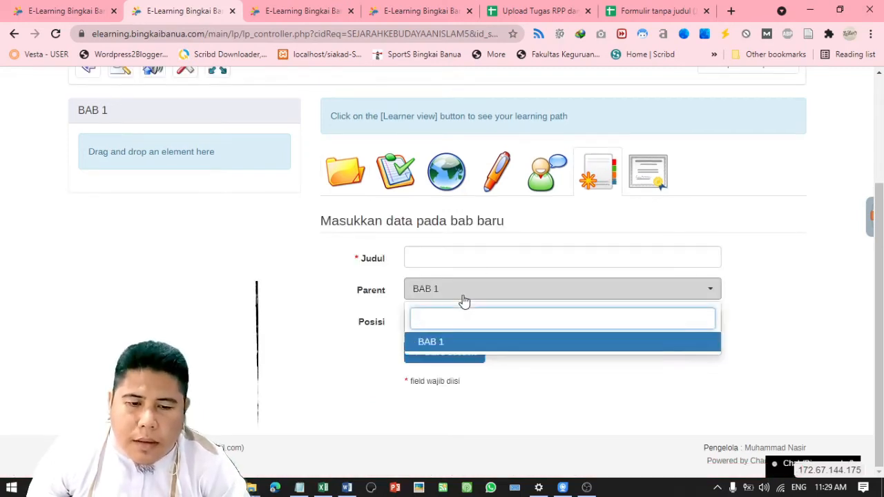
{"action": "left_click", "coordinate": [463, 301]}
{"action": "left_click", "coordinate": [468, 257]}
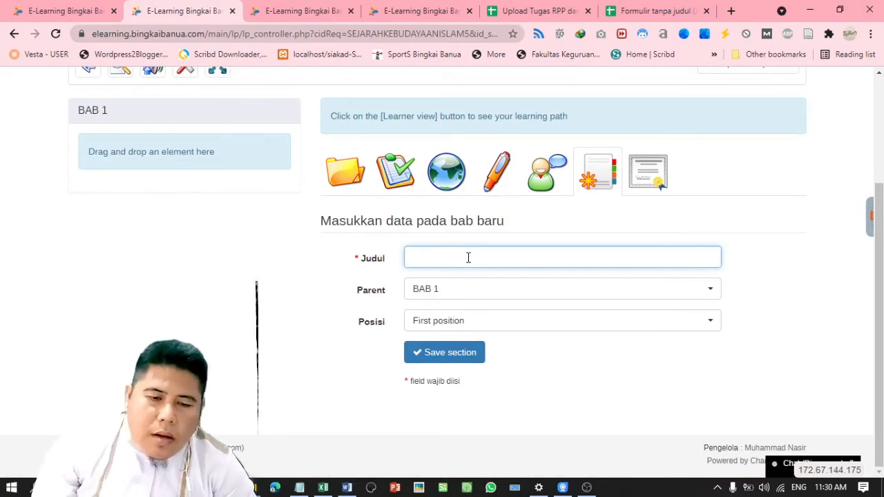
{"action": "type", "text": "A. Hijrah K"}
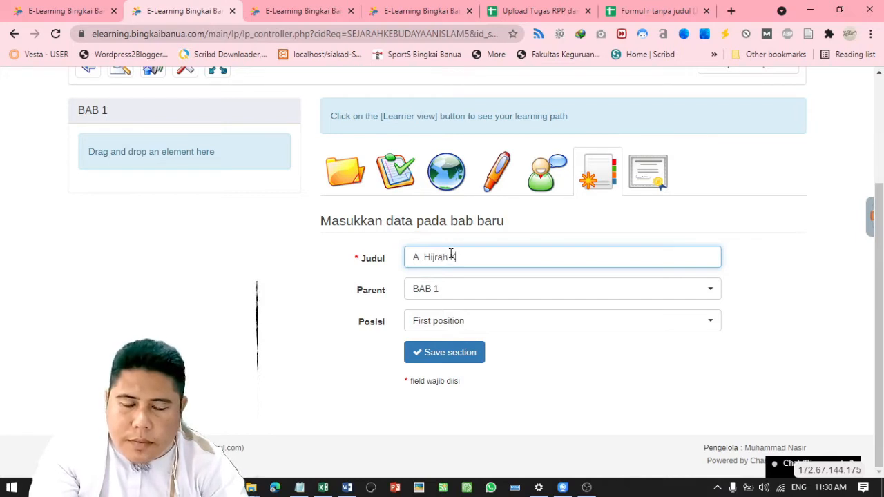
{"action": "type", "text": "M"}
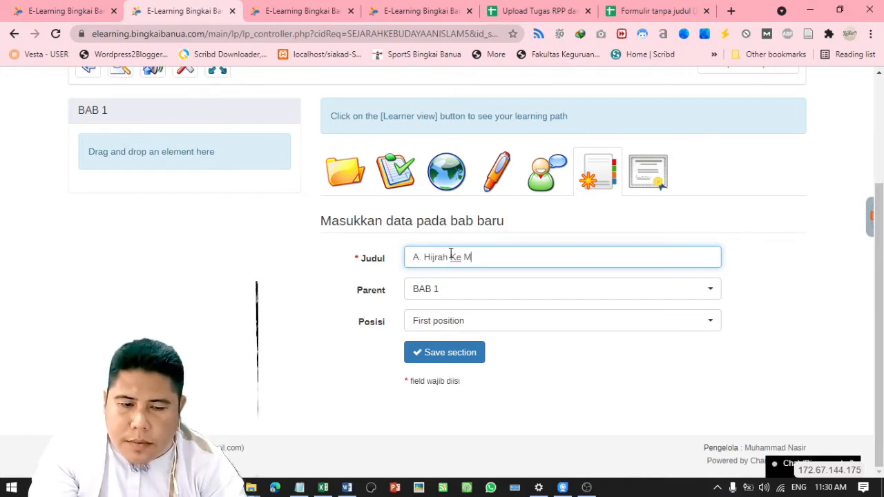
{"action": "type", "text": "aail"}
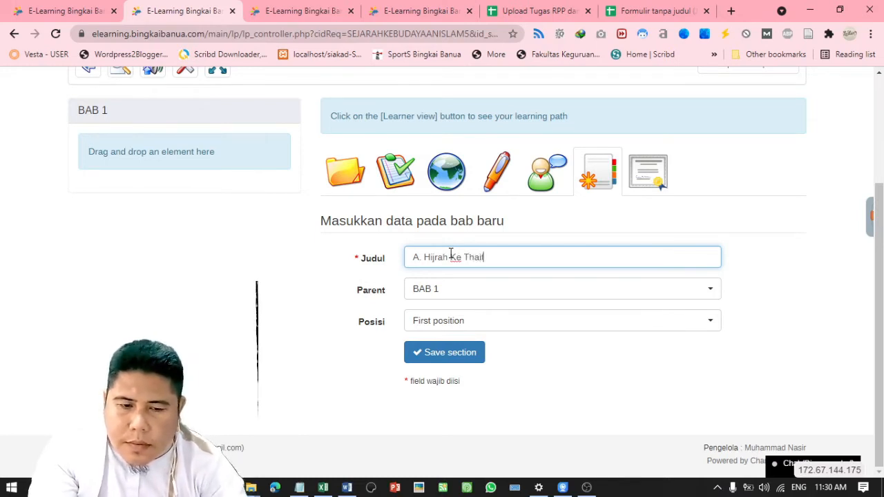
{"action": "key", "text": "BackSpace"}
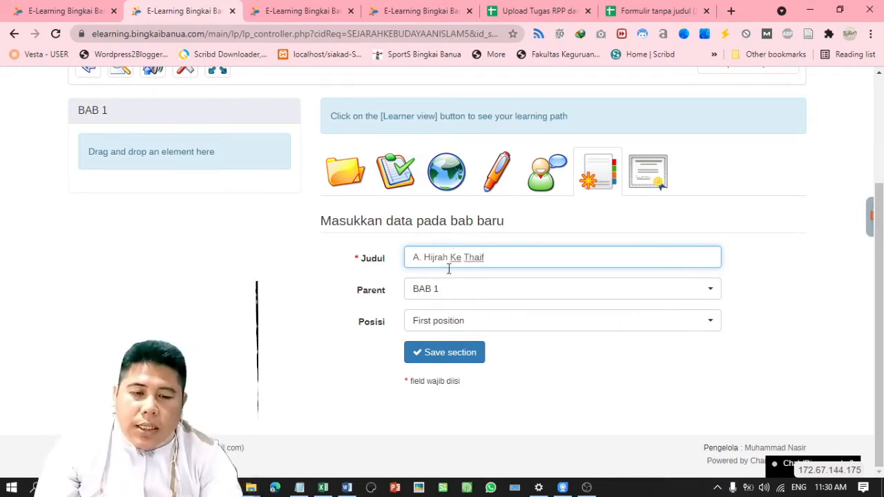
{"action": "type", "text": "f"}
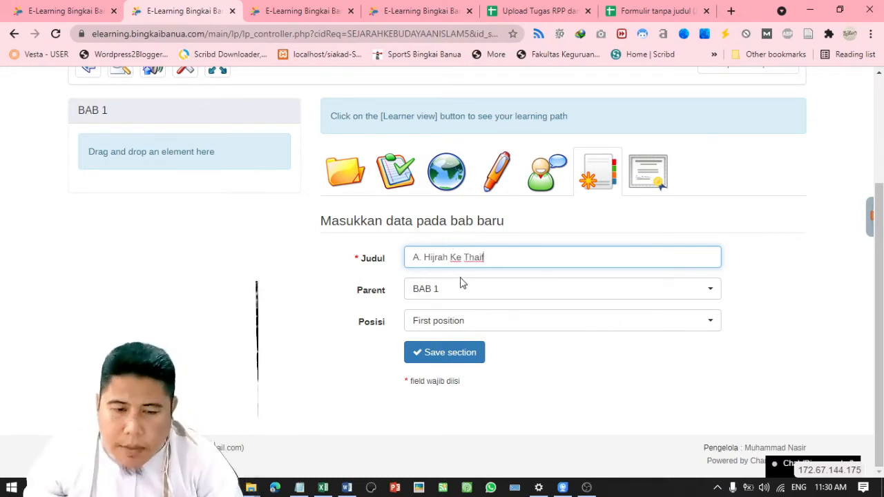
{"action": "left_click", "coordinate": [461, 320]}
{"action": "left_click", "coordinate": [461, 321]}
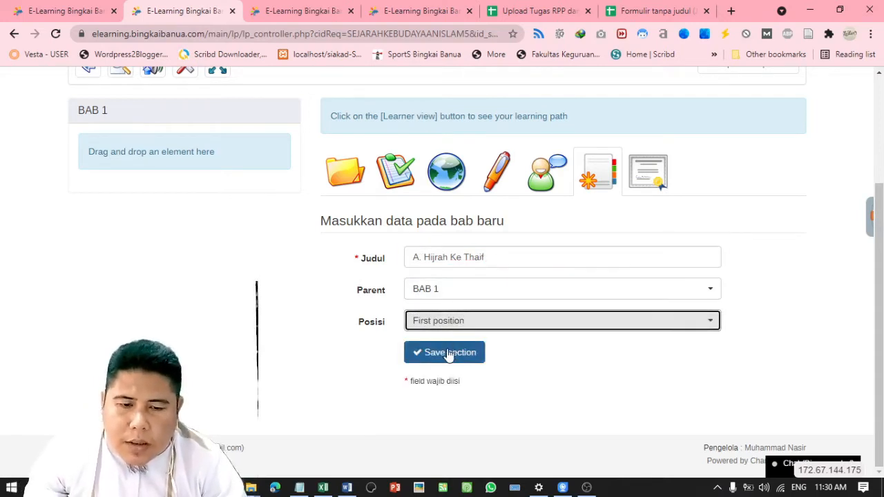
{"action": "left_click", "coordinate": [450, 354]}
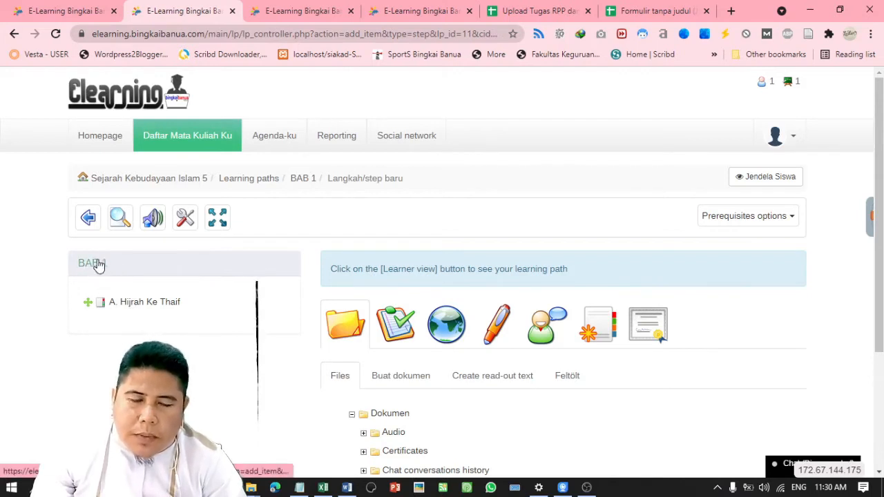
Bring up the Buat dokumen form for a new learning path document
{"action": "mouse_move", "coordinate": [135, 298]}
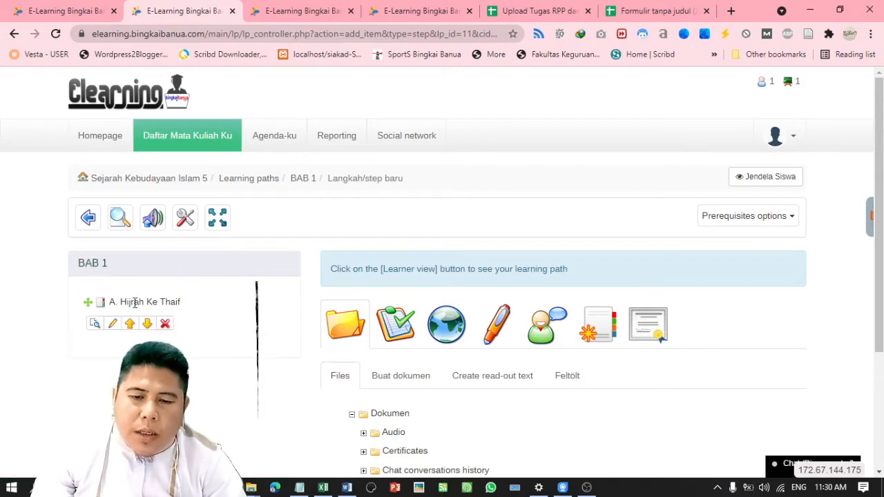
{"action": "scroll", "coordinate": [856, 269], "scroll_direction": "down", "scroll_amount": 2}
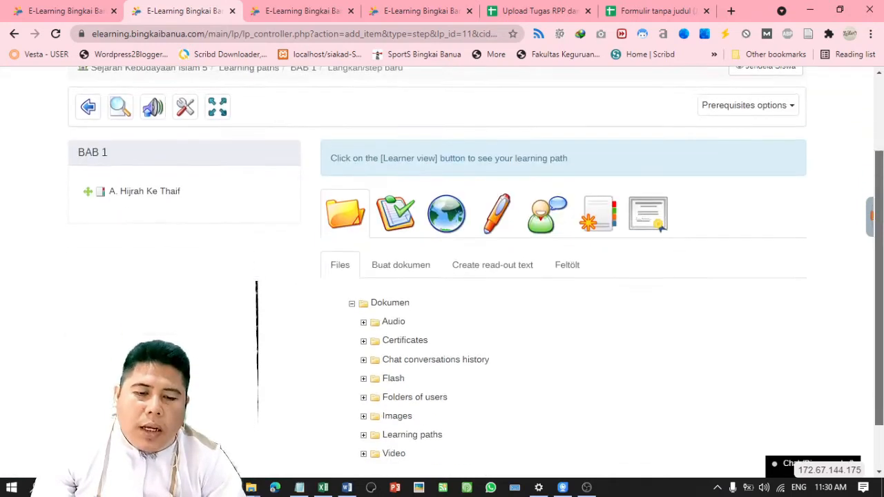
{"action": "left_click", "coordinate": [412, 258]}
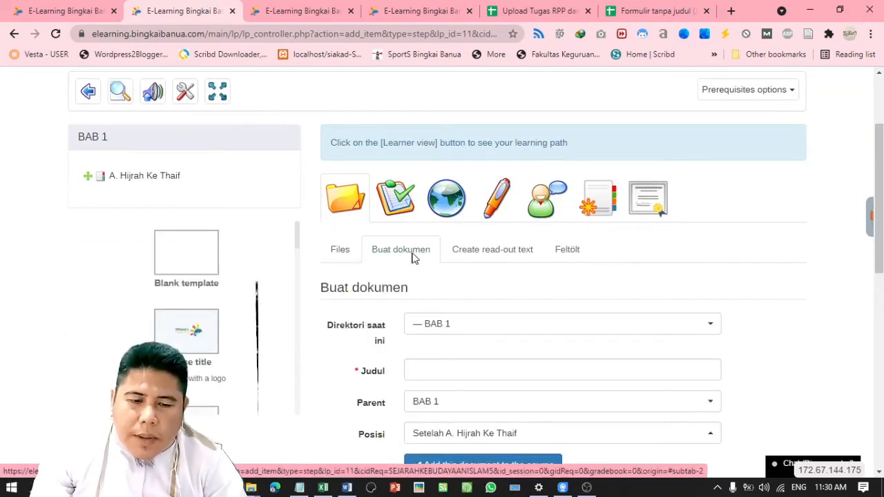
{"action": "left_click", "coordinate": [450, 256]}
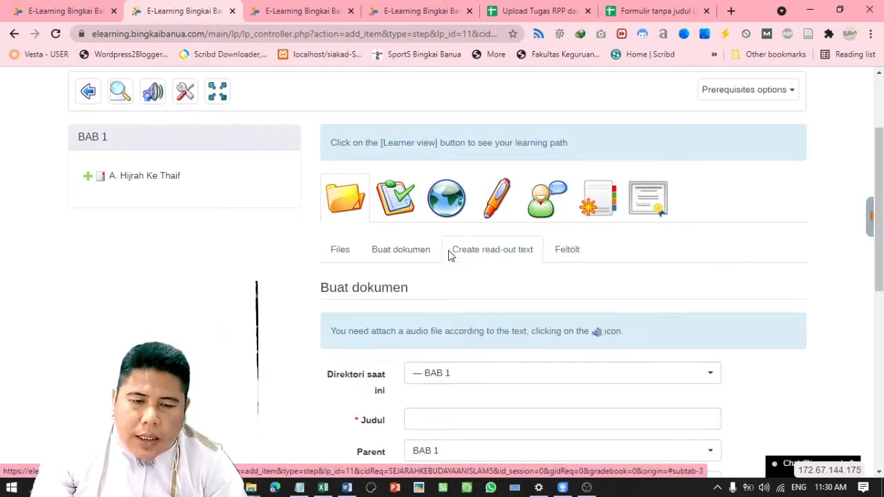
{"action": "left_click", "coordinate": [407, 255]}
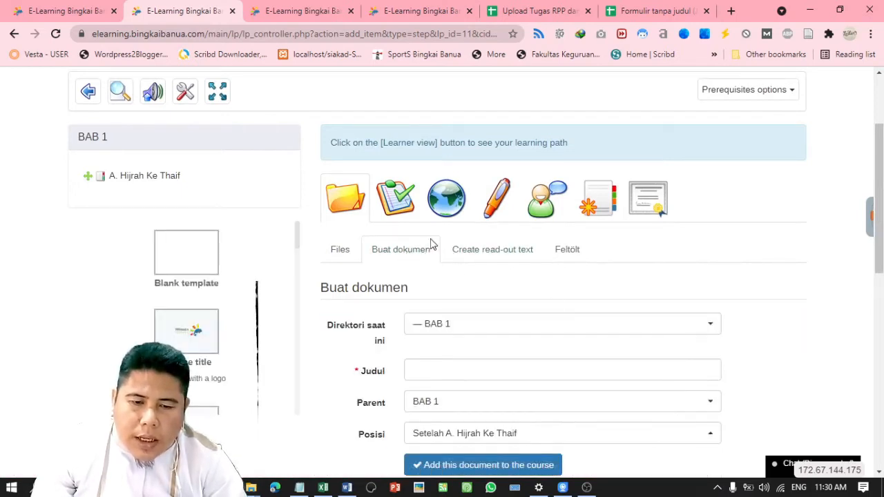
{"action": "left_click", "coordinate": [338, 249]}
{"action": "left_click", "coordinate": [384, 251]}
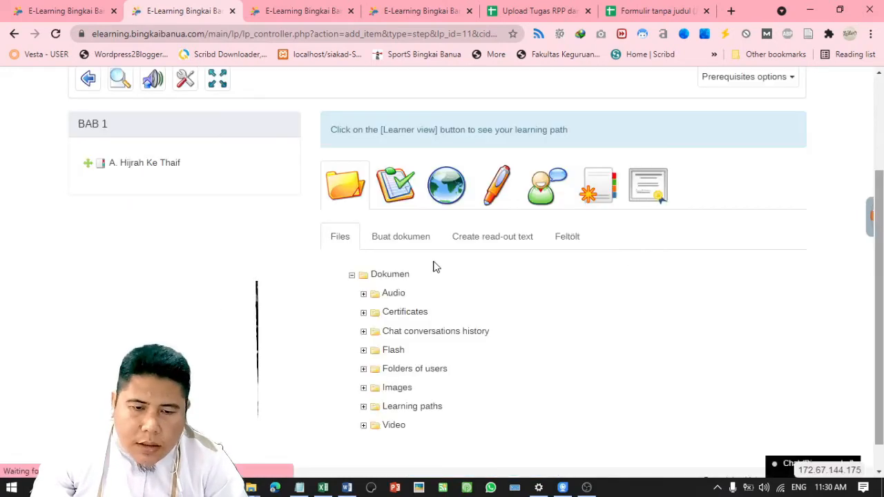
{"action": "left_click", "coordinate": [402, 247]}
{"action": "scroll", "coordinate": [404, 251], "scroll_direction": "down", "scroll_amount": 1}
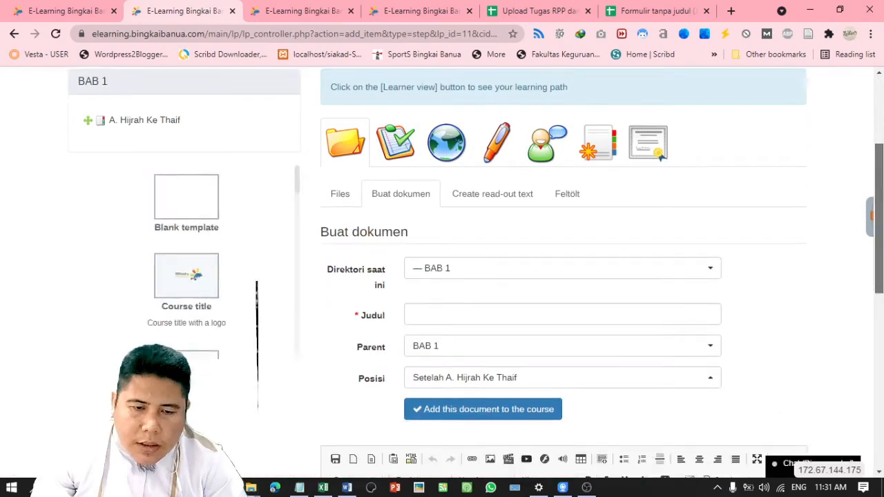
Add document 'RPP' in folder BAB 1, positioned after A. Hijrah Ke Thaif
{"action": "left_click", "coordinate": [519, 232]}
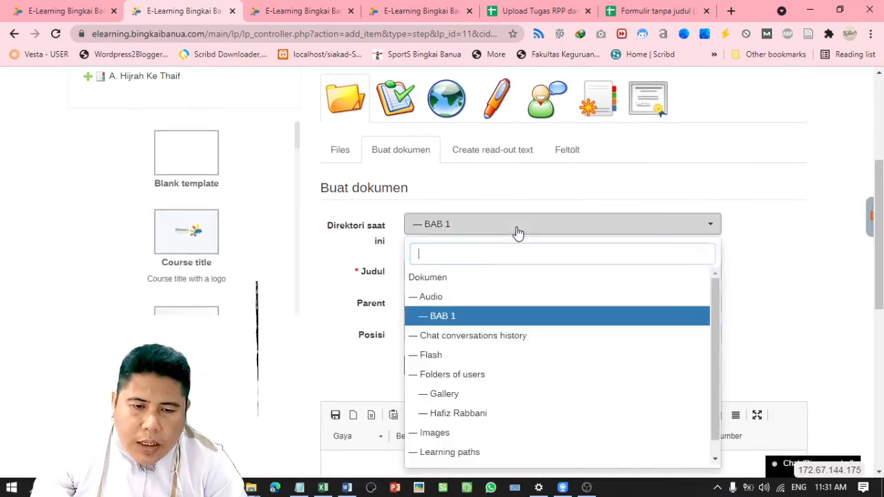
{"action": "left_click", "coordinate": [519, 231]}
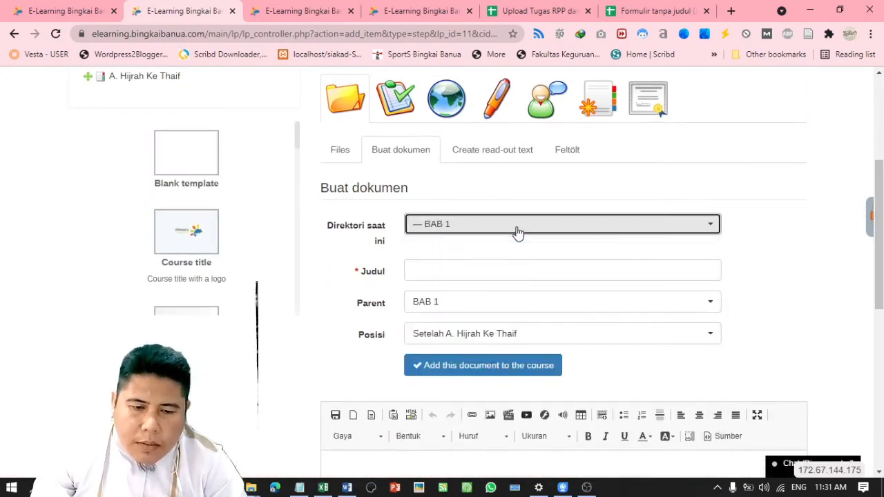
{"action": "left_click", "coordinate": [518, 231]}
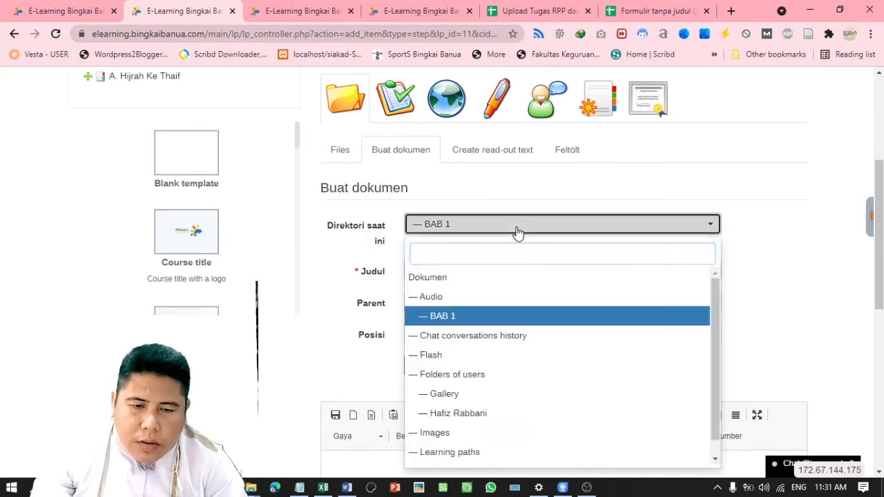
{"action": "left_click", "coordinate": [519, 231]}
{"action": "left_click", "coordinate": [419, 271]}
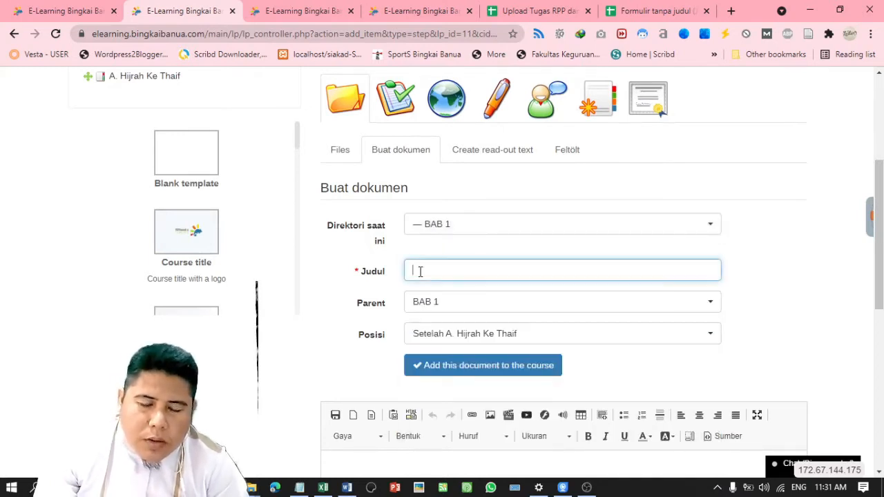
{"action": "left_click_drag", "start_coordinate": [881, 252], "coordinate": [881, 223]}
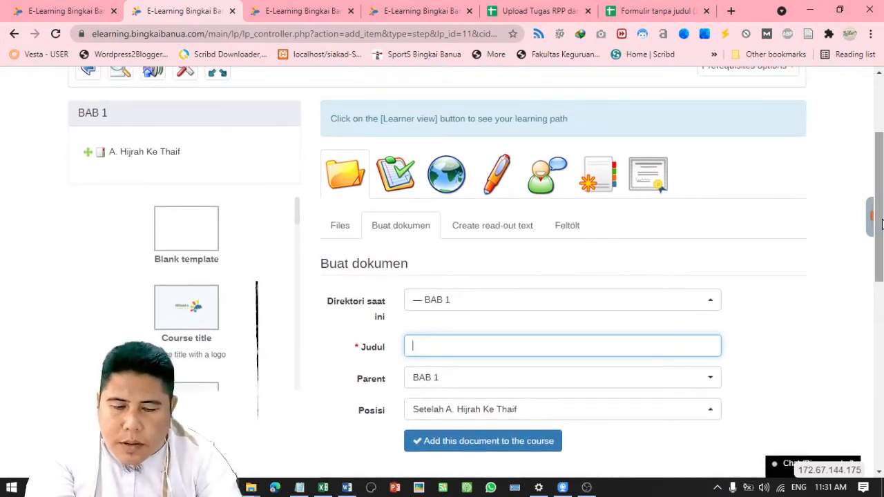
{"action": "type", "text": "RPP"}
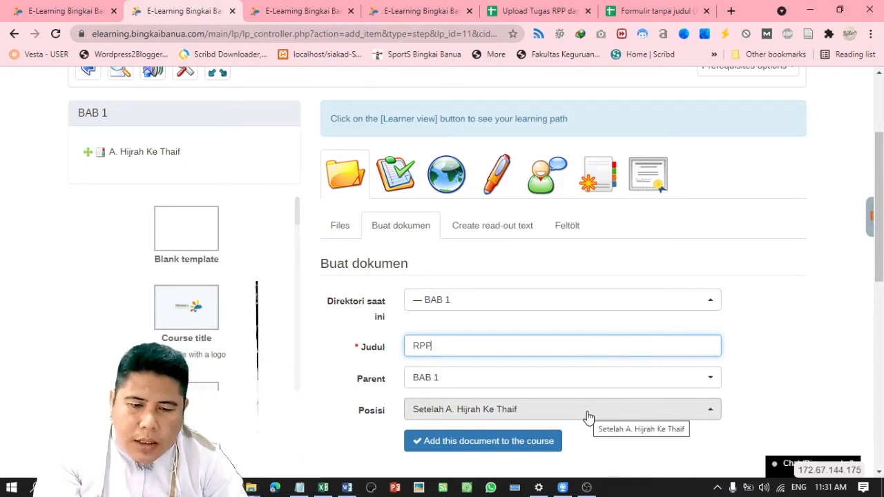
{"action": "left_click", "coordinate": [448, 416]}
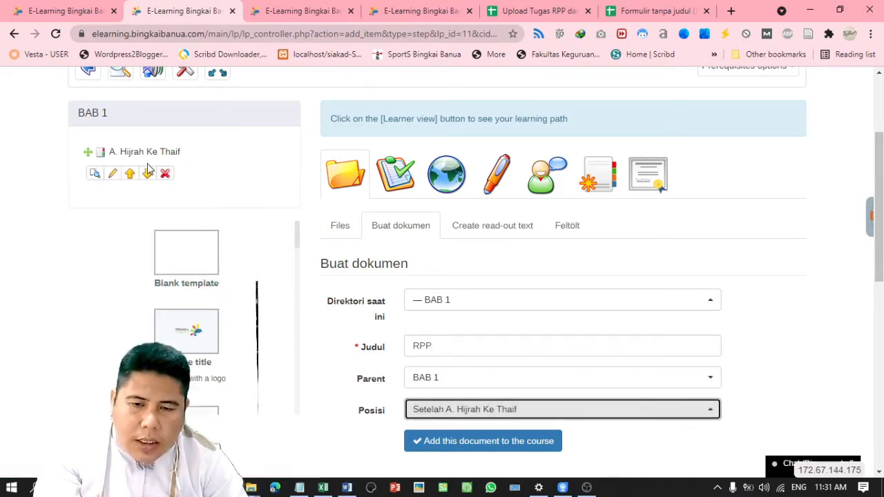
{"action": "left_click", "coordinate": [526, 448]}
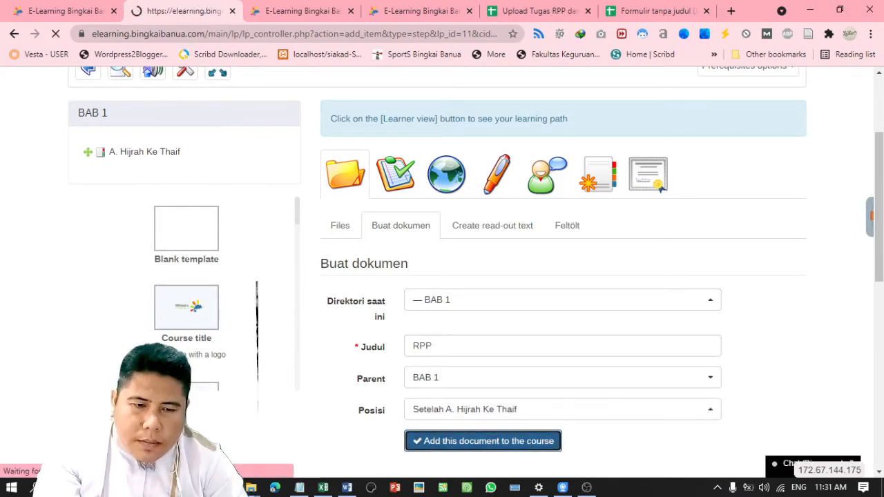
{"action": "scroll", "coordinate": [442, 277], "scroll_direction": "down", "scroll_amount": 3}
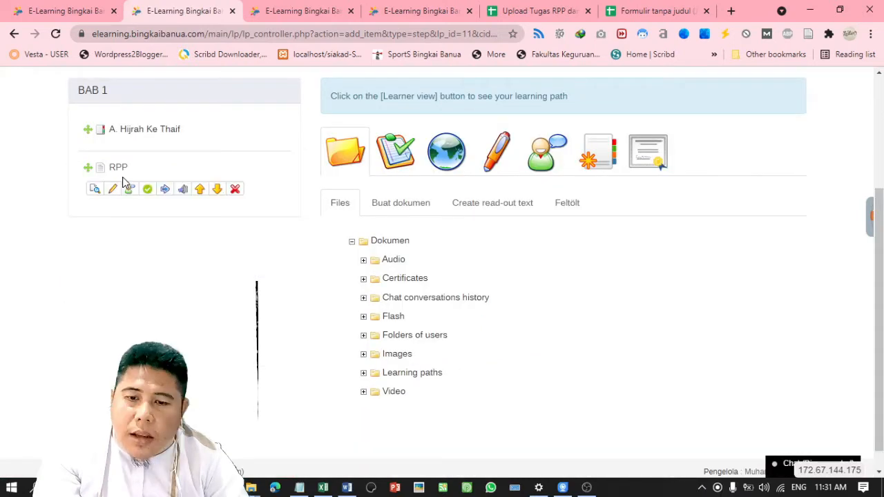
Open the empty RPP document in the editor
{"action": "left_click", "coordinate": [113, 189]}
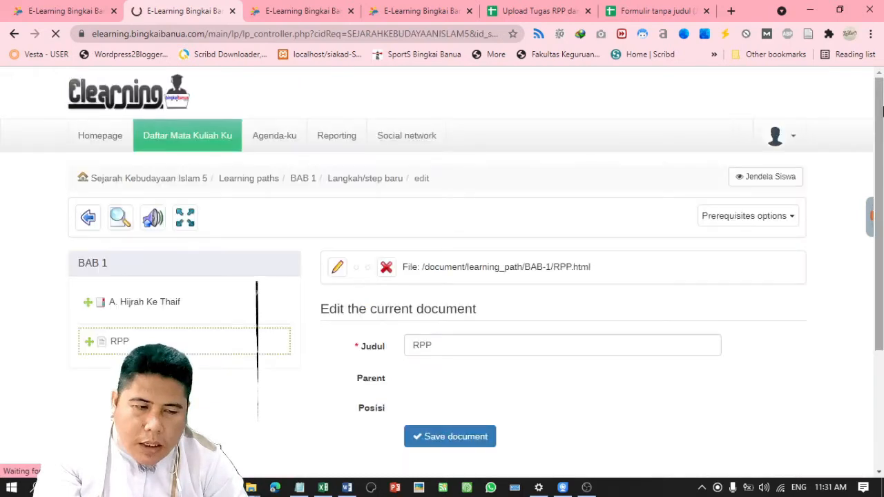
{"action": "scroll", "coordinate": [882, 111], "scroll_direction": "down", "scroll_amount": 2}
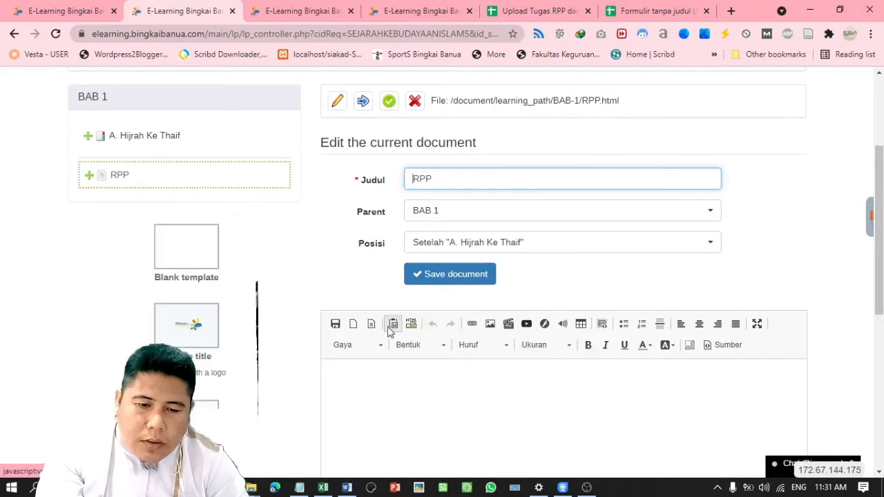
{"action": "scroll", "coordinate": [442, 373], "scroll_direction": "down", "scroll_amount": 2}
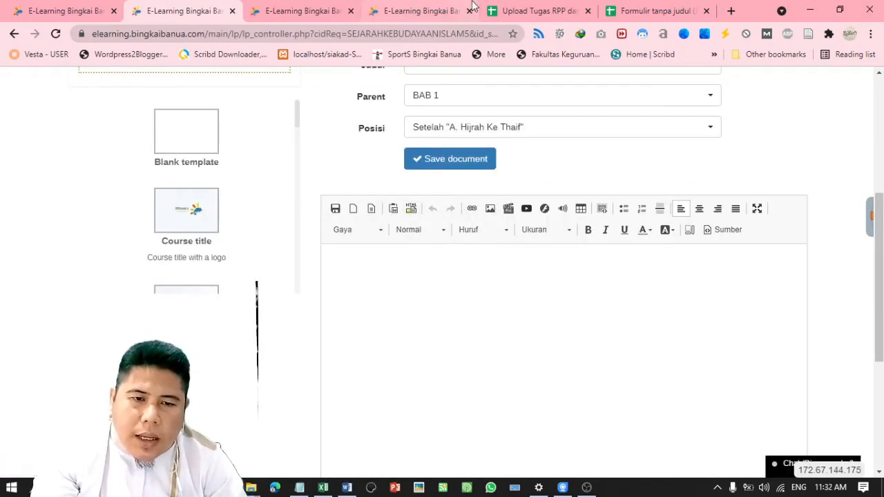
Open the RPP Word file linked in cell F27 of the Upload Tugas RPP sheet
{"action": "left_click", "coordinate": [542, 8]}
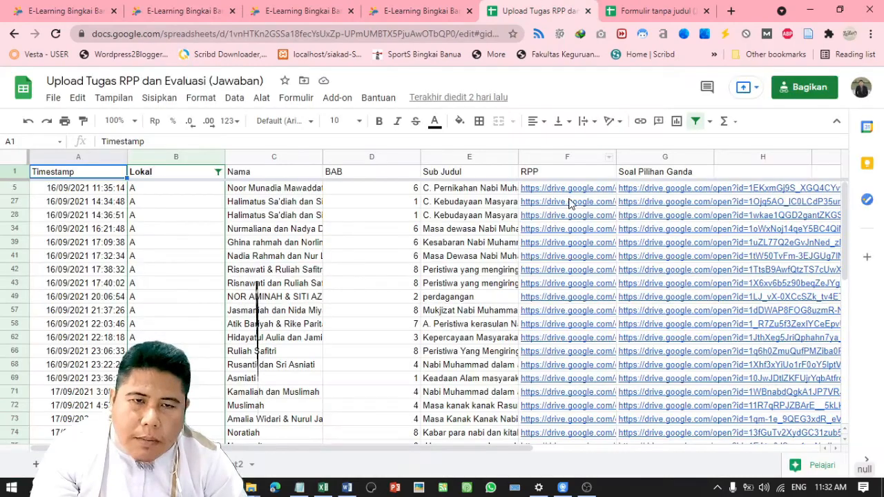
{"action": "left_click", "coordinate": [571, 203]}
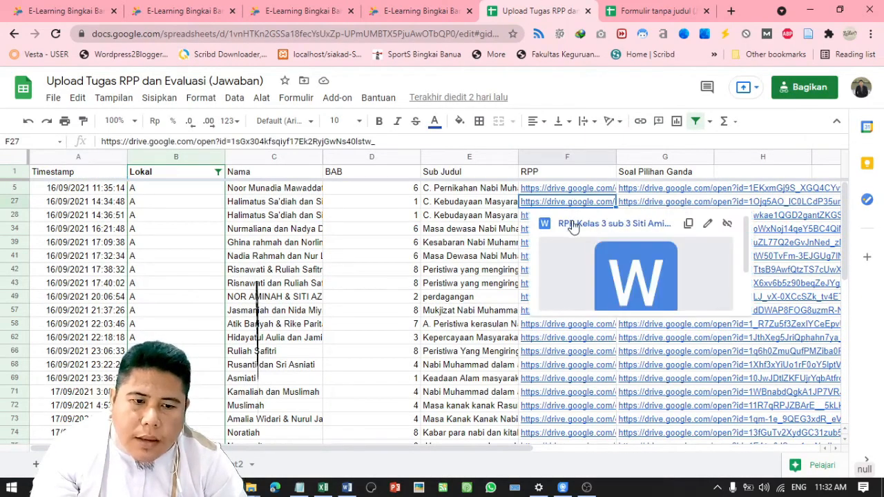
{"action": "left_click", "coordinate": [572, 224]}
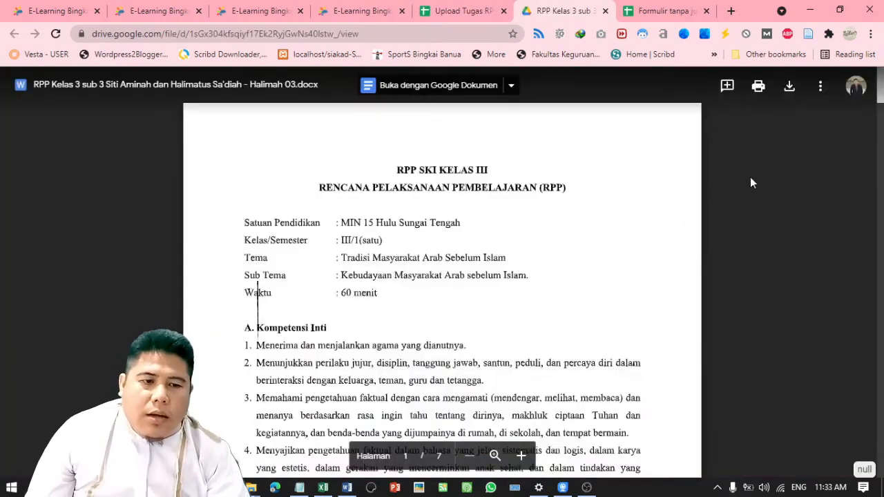
Show the RPP file's Sematkan item embed code and select its preview src address
{"action": "left_click", "coordinate": [821, 85]}
{"action": "left_click", "coordinate": [728, 321]}
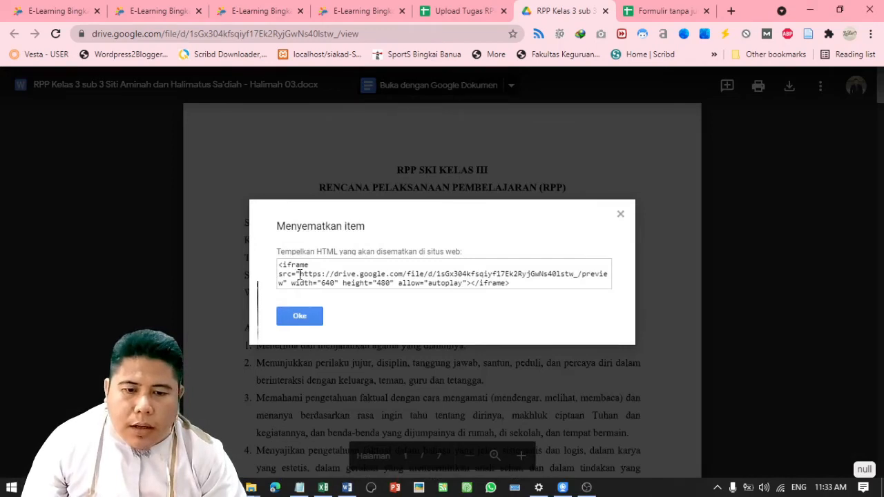
{"action": "left_click_drag", "start_coordinate": [299, 274], "coordinate": [286, 283]}
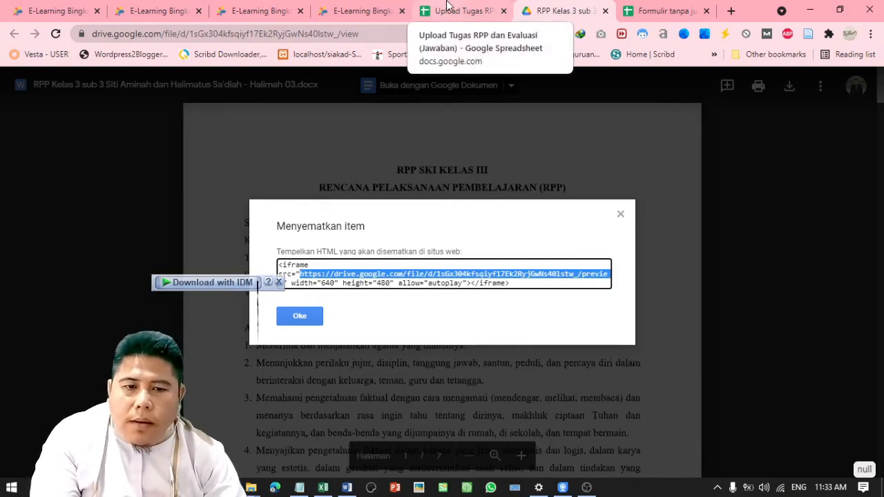
Go back to the Chamilo RPP document editor tab
{"action": "left_click", "coordinate": [366, 9]}
{"action": "left_click", "coordinate": [266, 9]}
{"action": "left_click", "coordinate": [176, 6]}
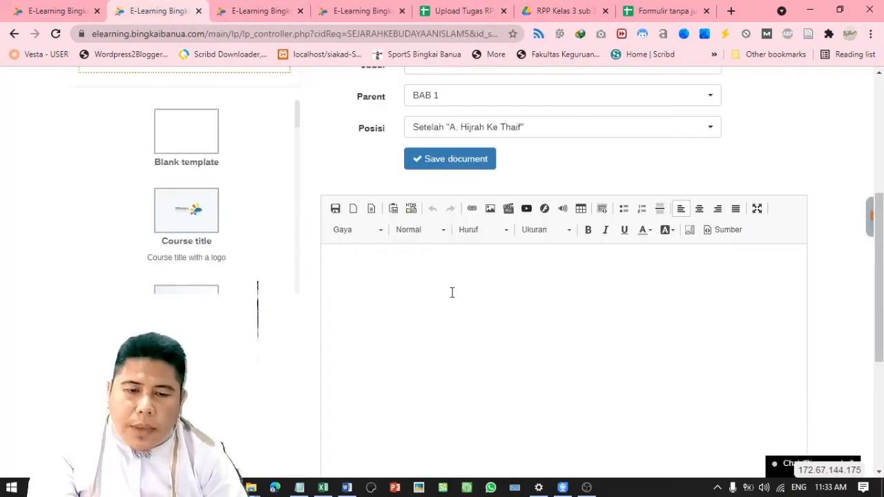
{"action": "left_click", "coordinate": [408, 279]}
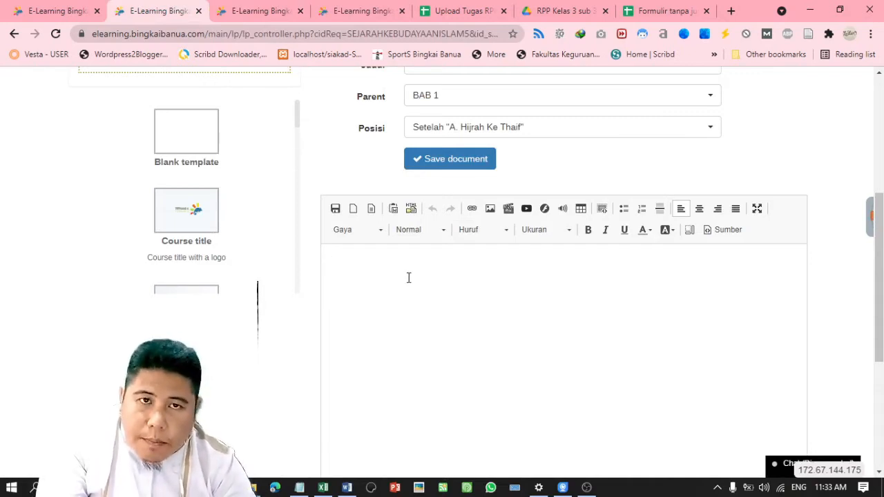
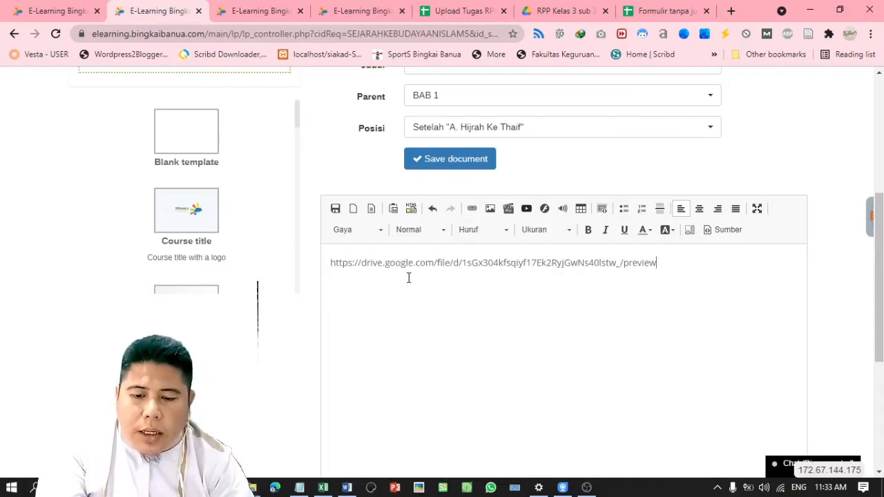
{"action": "key", "text": "ctrl+z"}
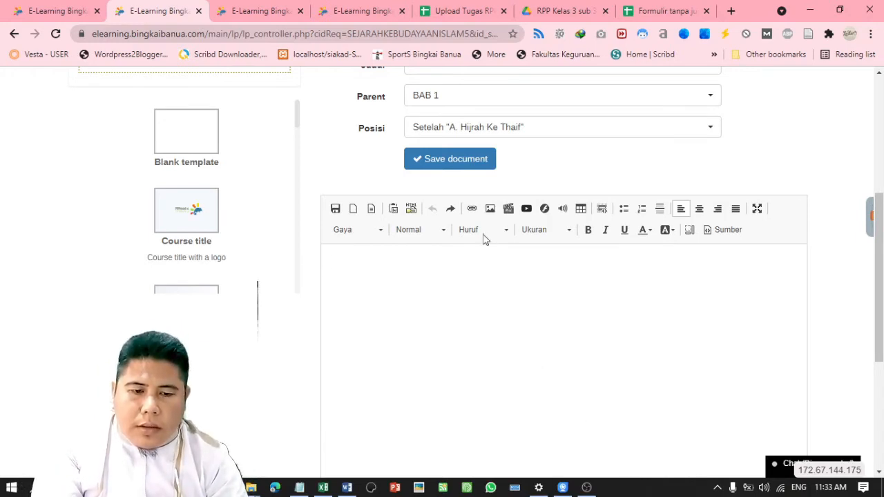
{"action": "left_click", "coordinate": [587, 488]}
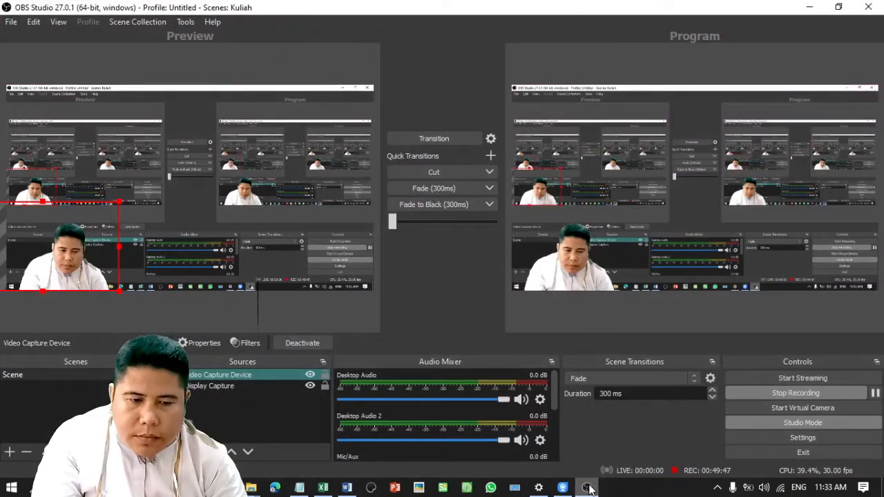
{"action": "left_click", "coordinate": [587, 488]}
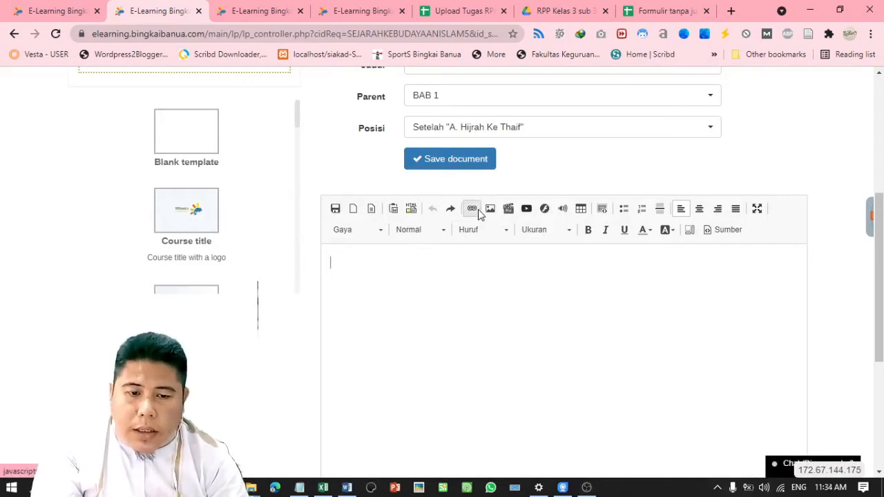
In the Insert HTML box, paste the Drive preview address, then clear it
{"action": "left_click", "coordinate": [411, 210]}
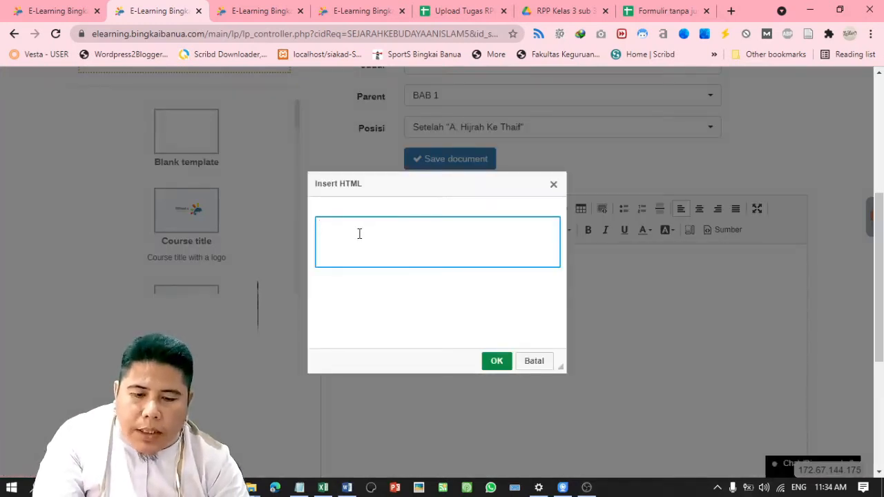
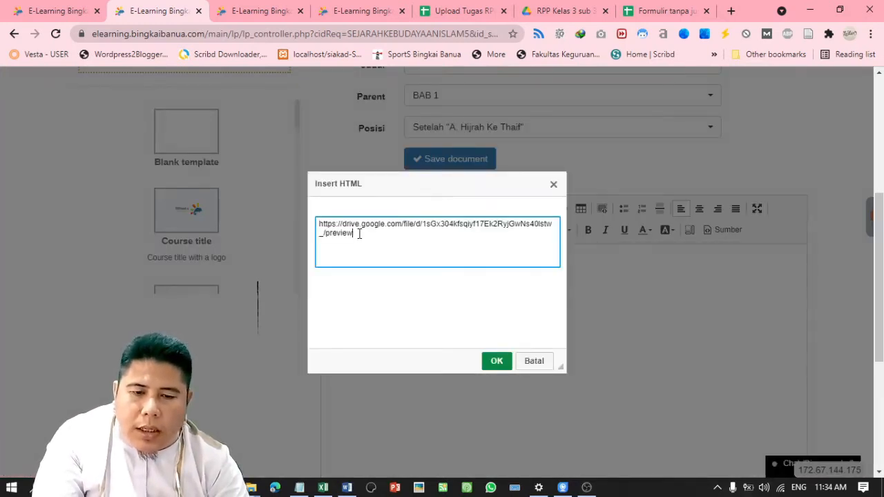
{"action": "key", "text": "ctrl+a"}
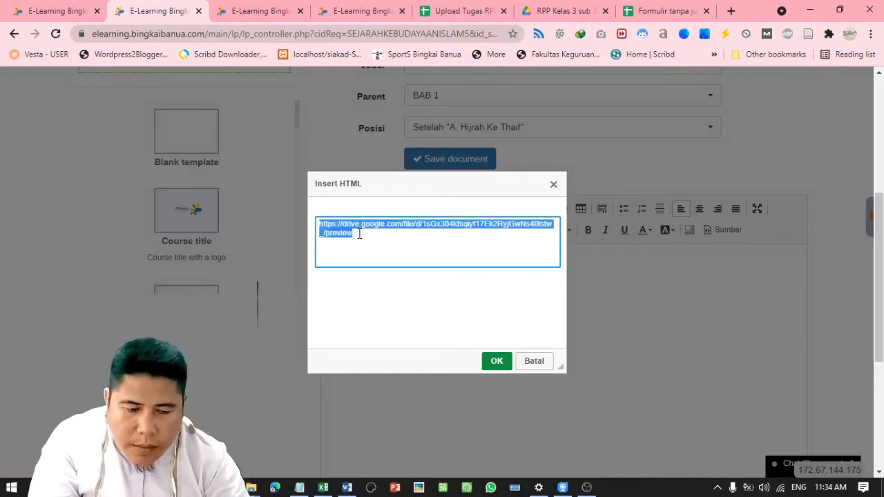
{"action": "key", "text": "BackSpace"}
Copy Drive's full iframe code and insert it into the RPP document body
{"action": "left_click", "coordinate": [586, 7]}
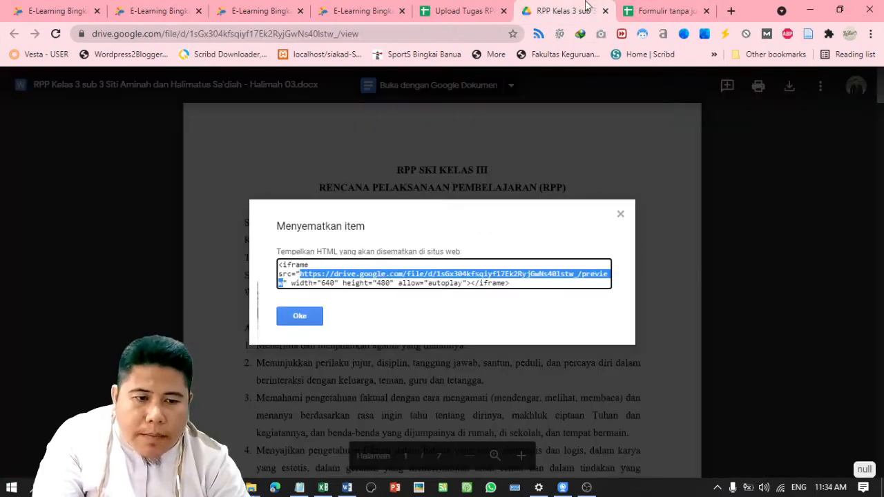
{"action": "left_click", "coordinate": [282, 264]}
{"action": "left_click_drag", "start_coordinate": [283, 266], "coordinate": [542, 310]}
{"action": "key", "text": "ctrl+c"}
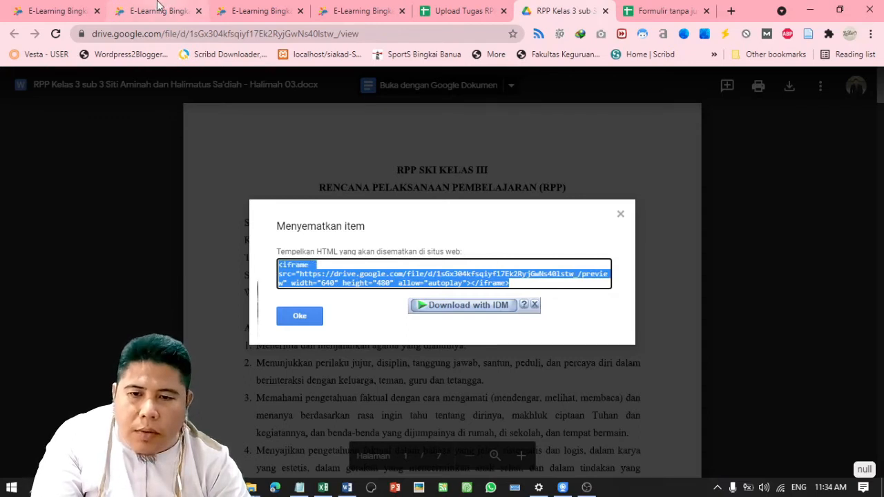
{"action": "left_click", "coordinate": [159, 10]}
{"action": "key", "text": "ctrl+v"}
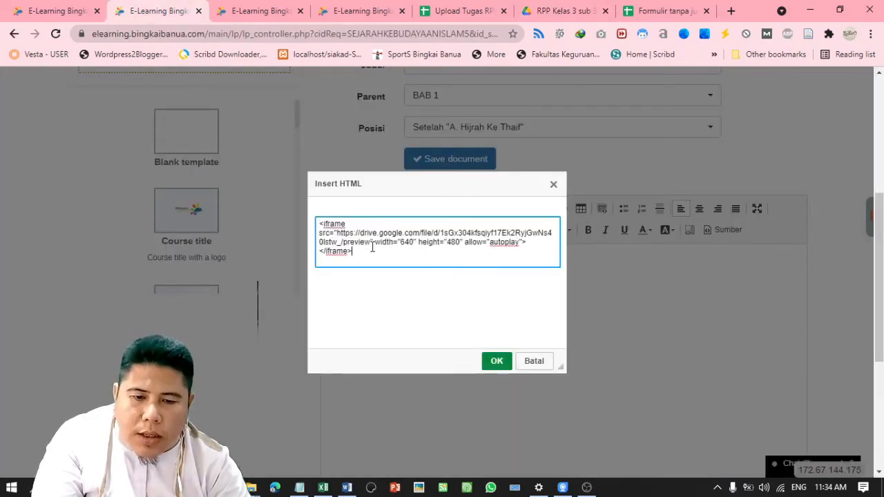
{"action": "left_click", "coordinate": [340, 232]}
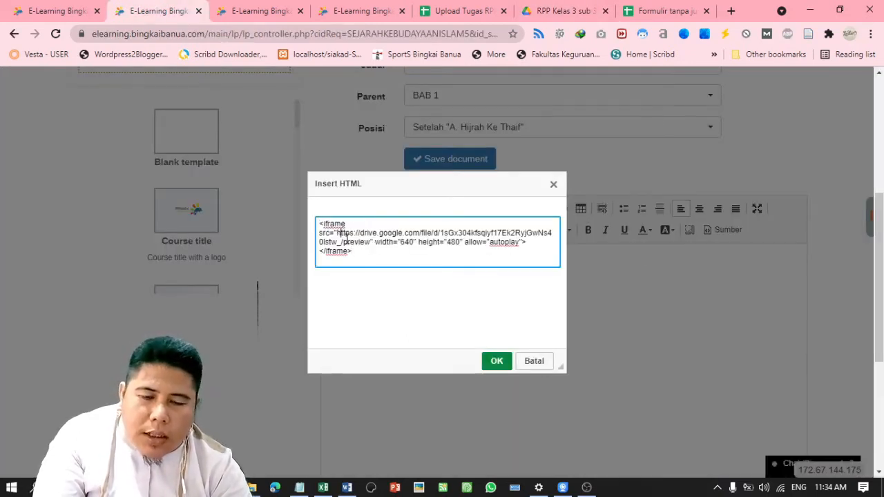
{"action": "left_click", "coordinate": [495, 361]}
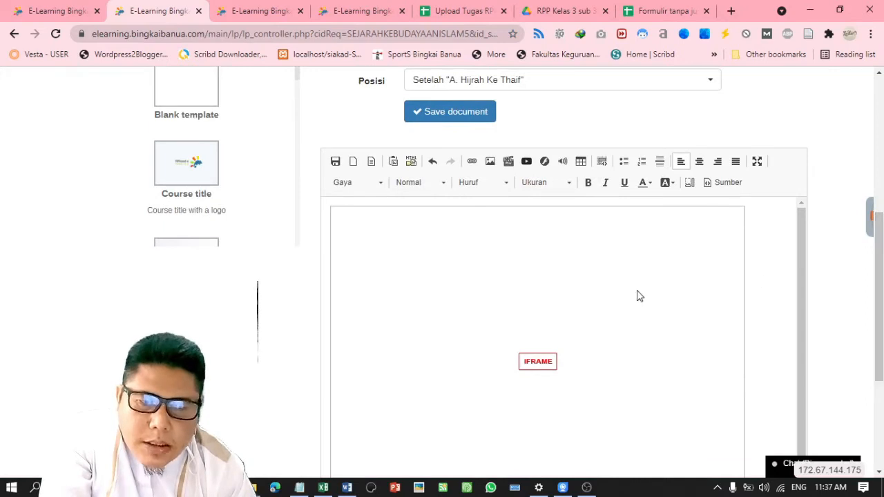
Center-align the embedded Drive preview and save the RPP document
{"action": "key", "text": "ctrl+a"}
{"action": "left_click", "coordinate": [749, 290]}
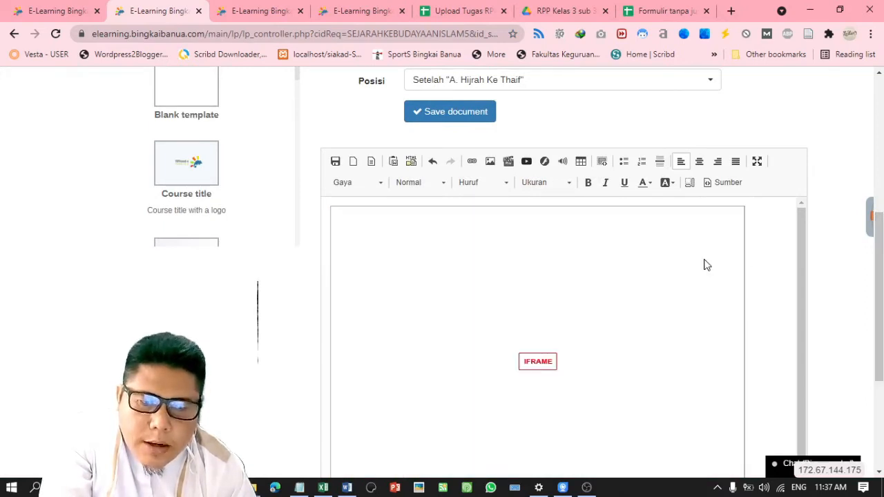
{"action": "key", "text": "ctrl+a"}
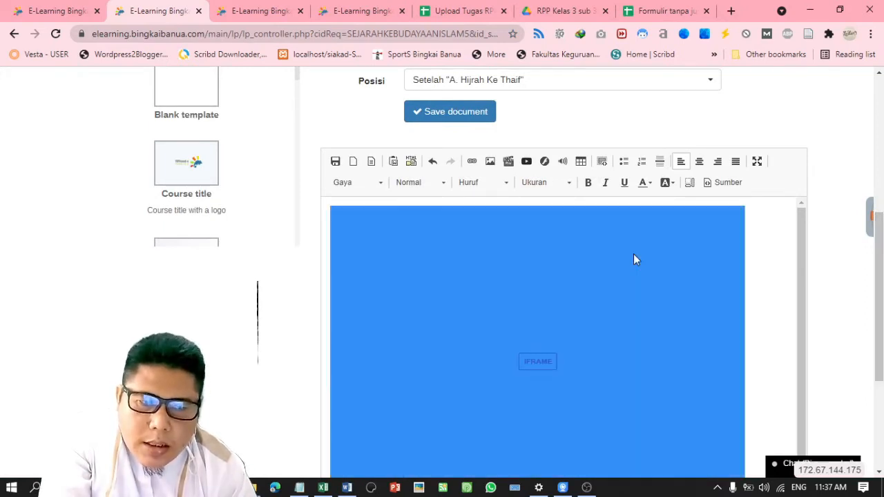
{"action": "left_click", "coordinate": [699, 163]}
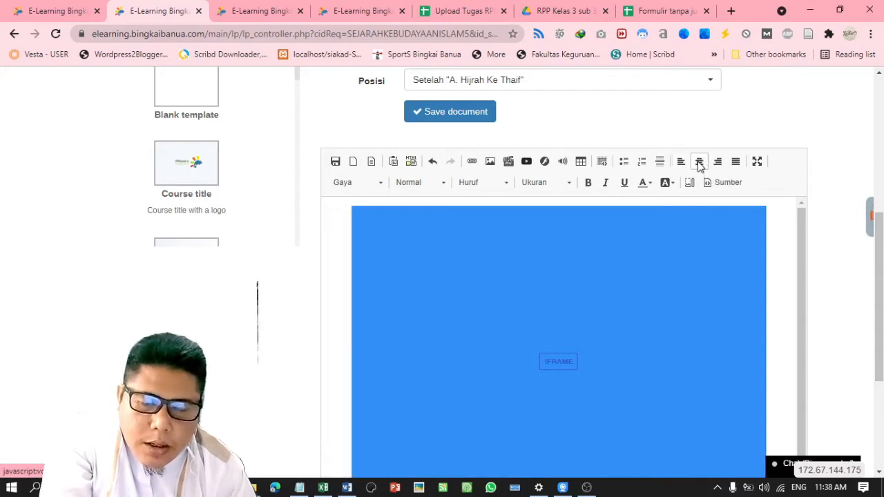
{"action": "left_click", "coordinate": [772, 235]}
{"action": "scroll", "coordinate": [875, 225], "scroll_direction": "up", "scroll_amount": 2}
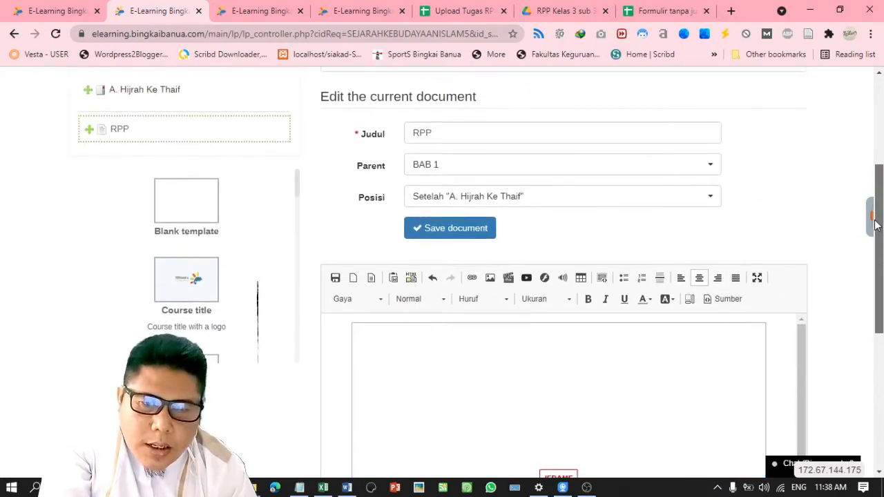
{"action": "scroll", "coordinate": [875, 228], "scroll_direction": "down", "scroll_amount": 1}
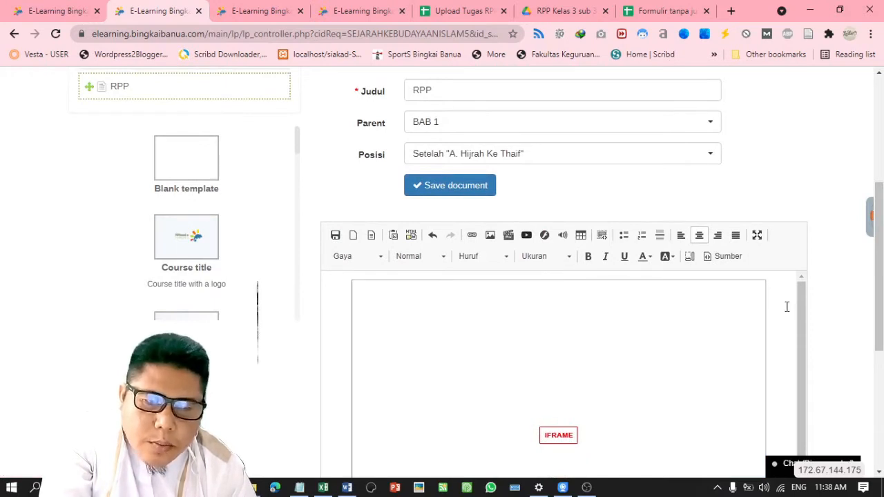
{"action": "left_click", "coordinate": [474, 192]}
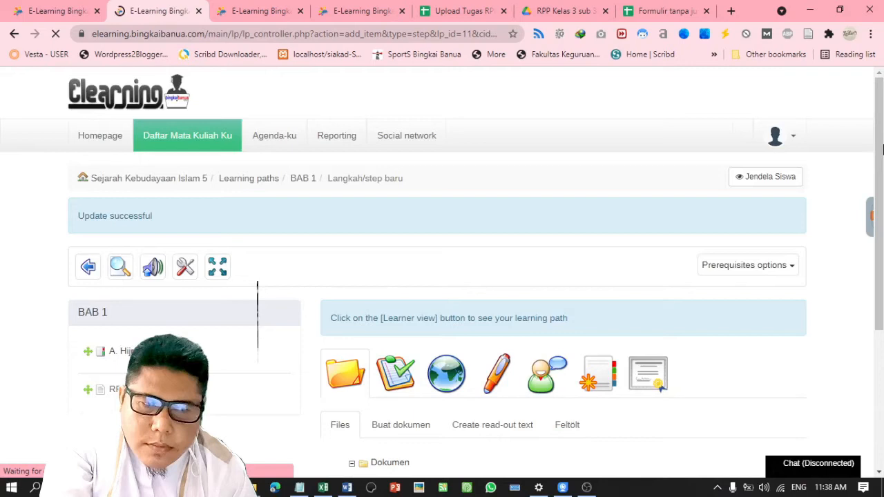
Start a new BAB 1 document and enter 'Materi' as its title
{"action": "scroll", "coordinate": [115, 201], "scroll_direction": "down", "scroll_amount": 3}
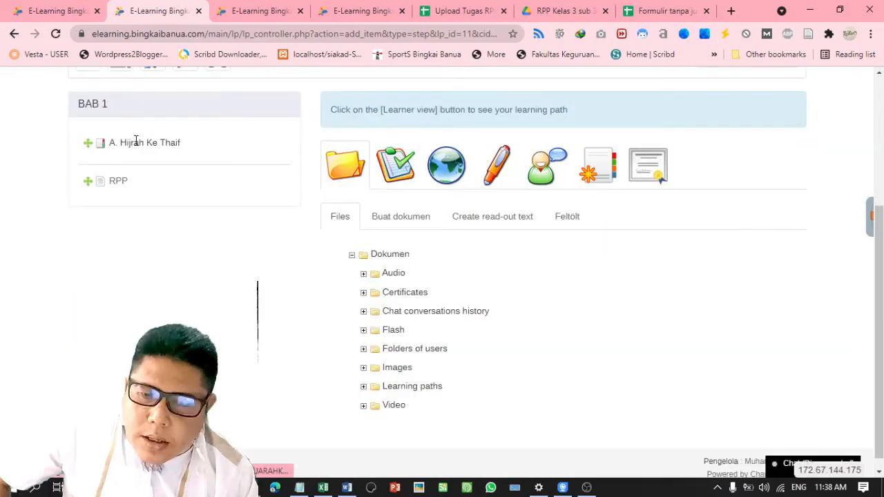
{"action": "left_click", "coordinate": [406, 219]}
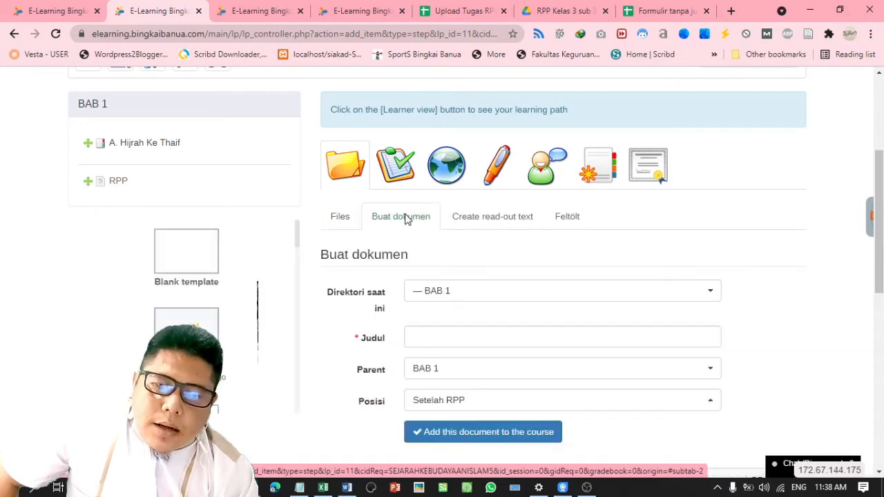
{"action": "left_click", "coordinate": [485, 337]}
{"action": "type", "text": "Materi"}
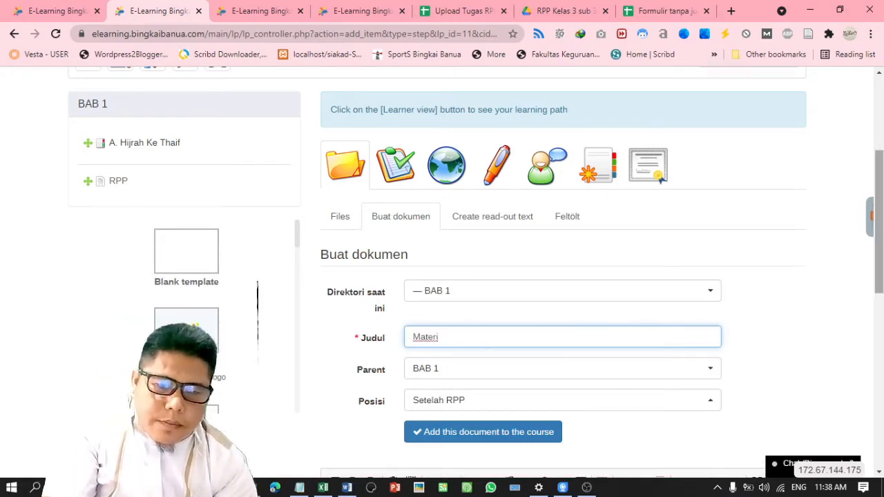
{"action": "scroll", "coordinate": [563, 276], "scroll_direction": "down", "scroll_amount": 2}
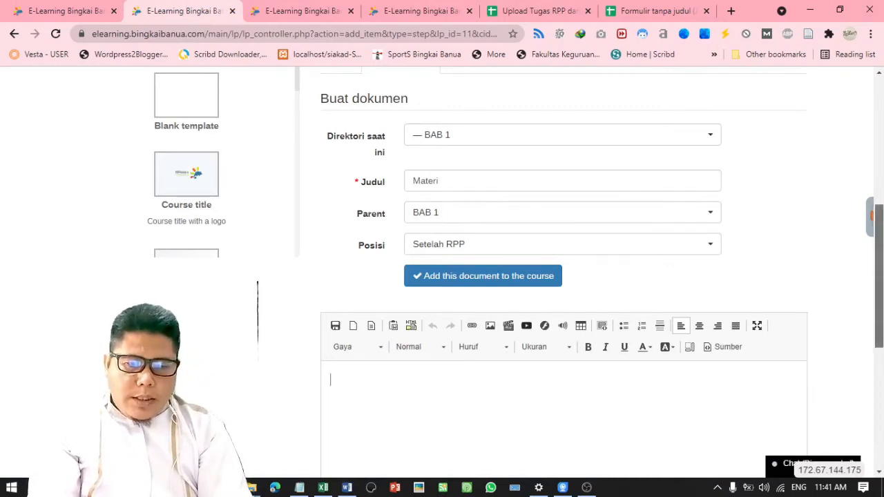
{"action": "scroll", "coordinate": [666, 209], "scroll_direction": "up", "scroll_amount": 2}
{"action": "scroll", "coordinate": [666, 209], "scroll_direction": "down", "scroll_amount": 1}
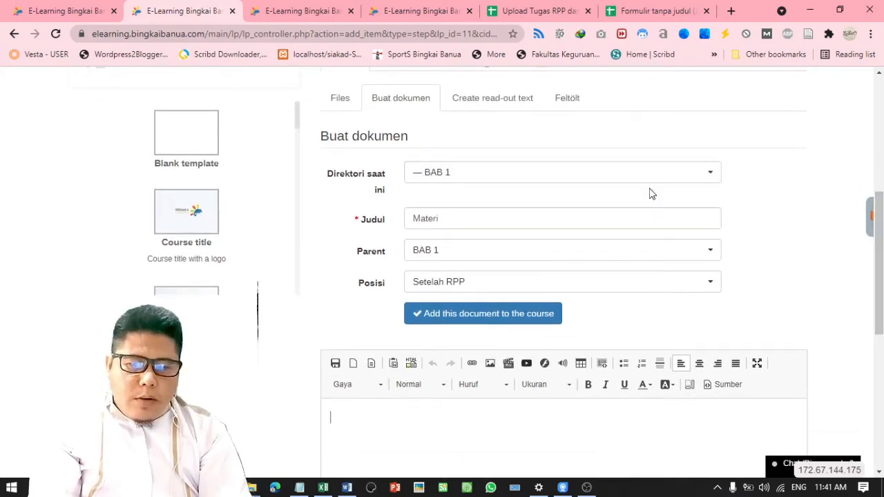
{"action": "left_click", "coordinate": [528, 215]}
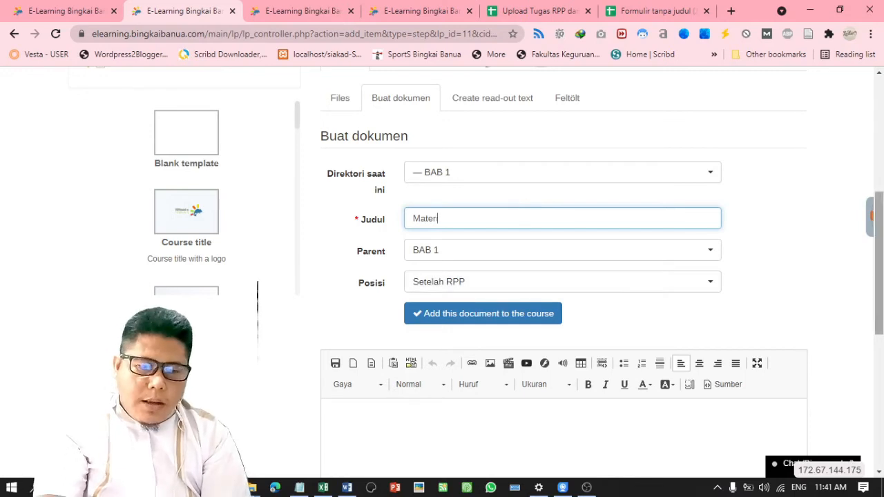
{"action": "scroll", "coordinate": [518, 343], "scroll_direction": "down", "scroll_amount": 3}
Write 'Isi deskripsi materi singkat' in the Materi body, then switch to the Peta Konsep tab
{"action": "left_click", "coordinate": [439, 226]}
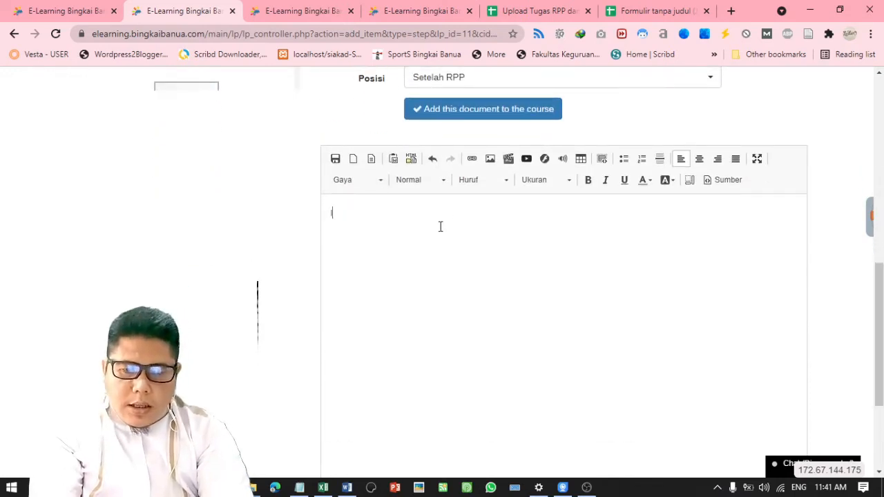
{"action": "type", "text": "Isi deskrip"}
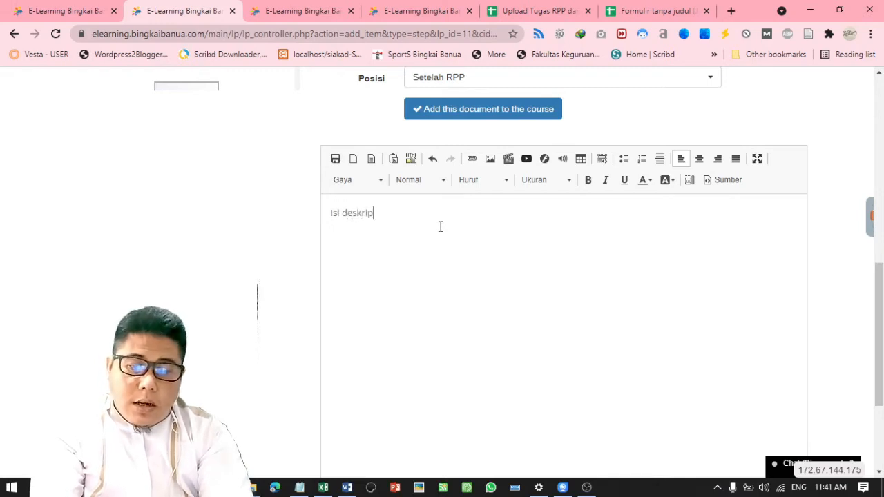
{"action": "type", "text": "s"}
{"action": "type", "text": "si materi"}
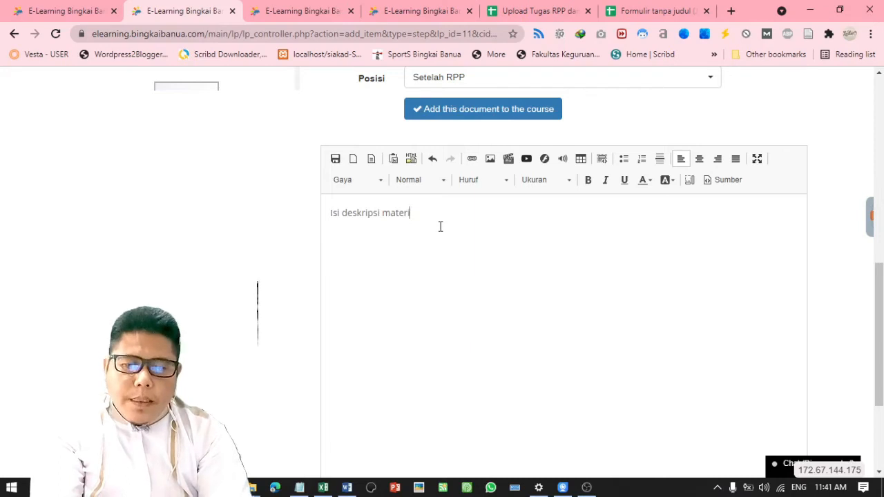
{"action": "type", "text": " si"}
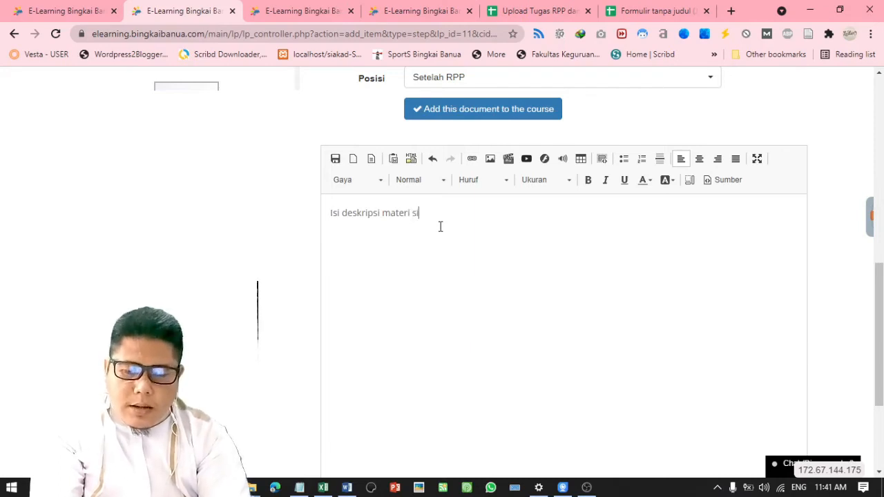
{"action": "type", "text": "ngkat."}
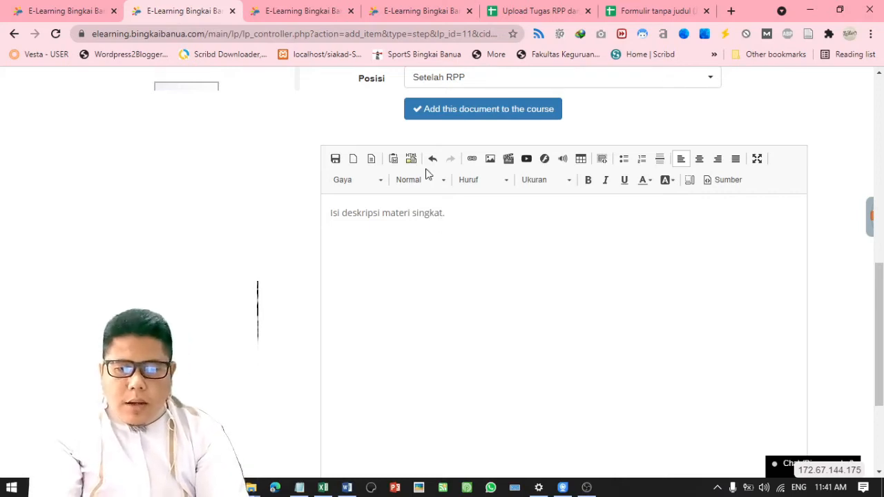
{"action": "left_click", "coordinate": [426, 10]}
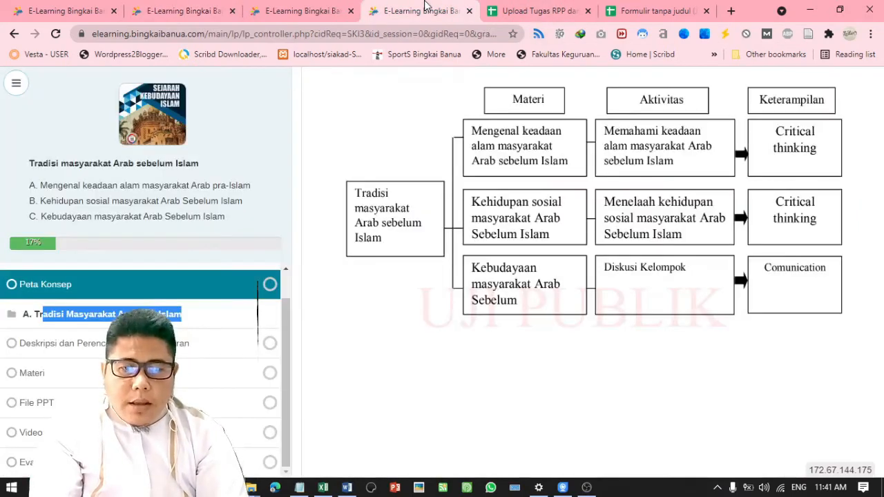
Open the SKI book PDF linked in cell E6 of the Tugas Bahan Ajar SKI column
{"action": "left_click", "coordinate": [321, 9]}
{"action": "left_click", "coordinate": [649, 7]}
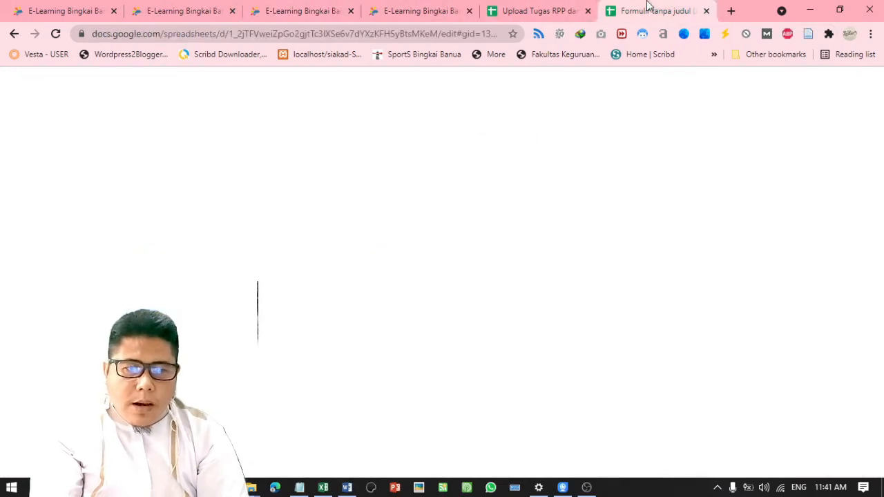
{"action": "left_click", "coordinate": [566, 192]}
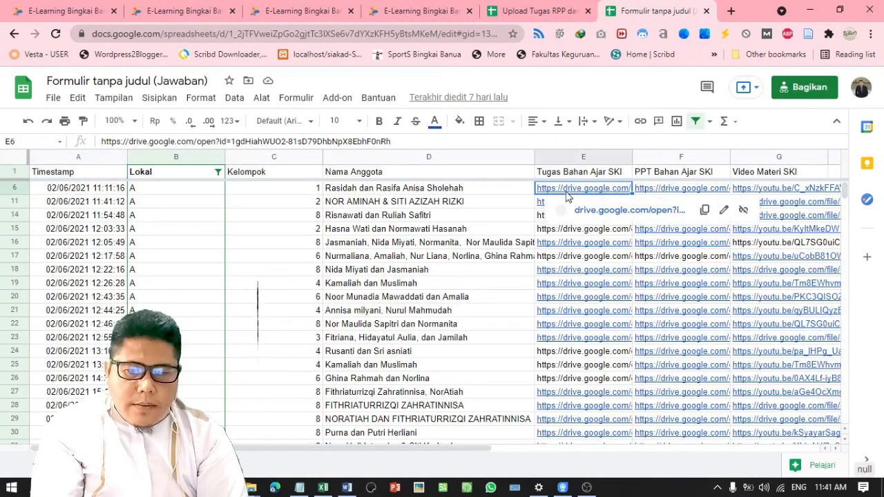
{"action": "left_click", "coordinate": [577, 213]}
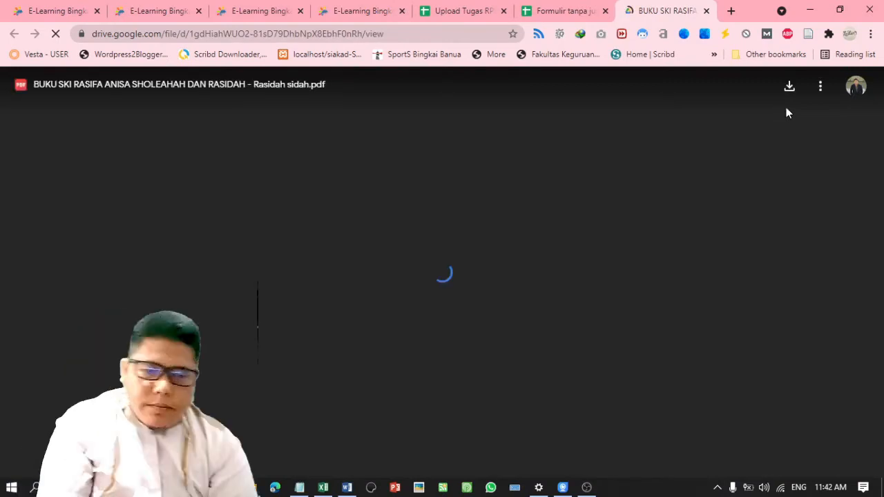
Select the PDF's 640×480 iframe code from Sematkan item, then return to the Chamilo editor
{"action": "left_click", "coordinate": [820, 88]}
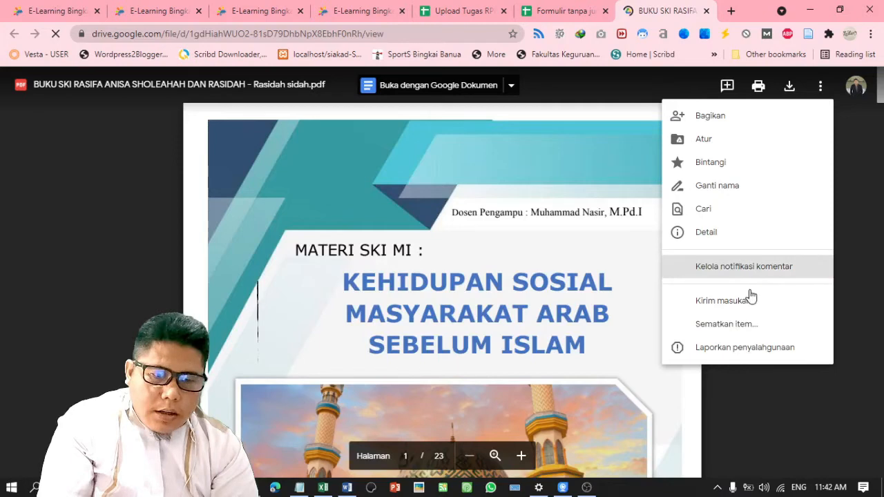
{"action": "left_click", "coordinate": [744, 326]}
{"action": "left_click_drag", "start_coordinate": [317, 283], "coordinate": [246, 272]}
{"action": "key", "text": "ctrl+c"}
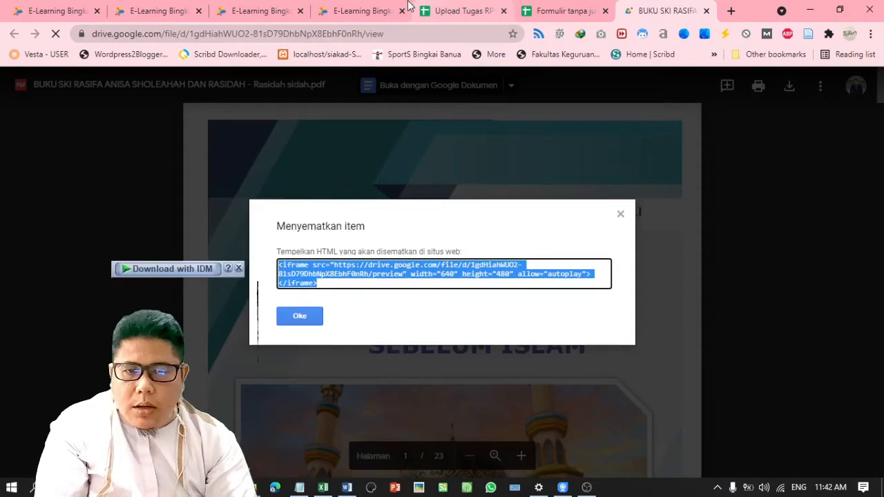
{"action": "left_click", "coordinate": [183, 7]}
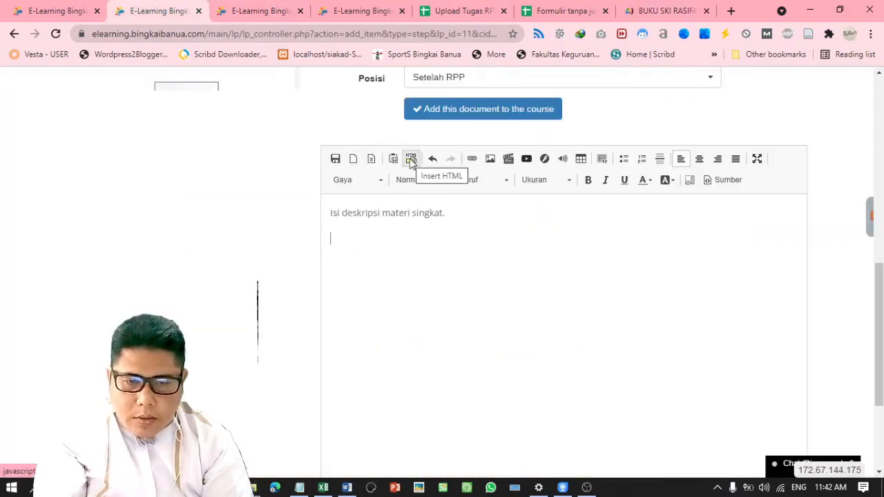
Insert the copied Google Drive SKI book PDF iframe code as raw HTML below the description
{"action": "left_click", "coordinate": [409, 158]}
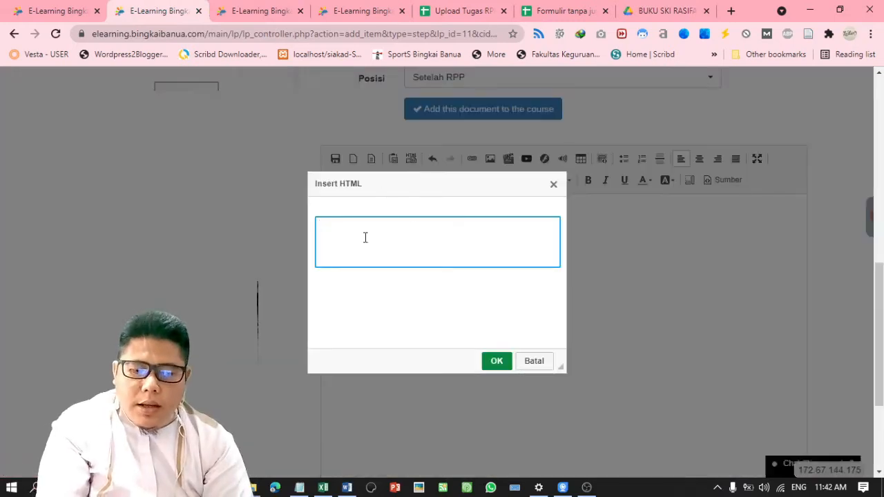
{"action": "key", "text": "ctrl+v"}
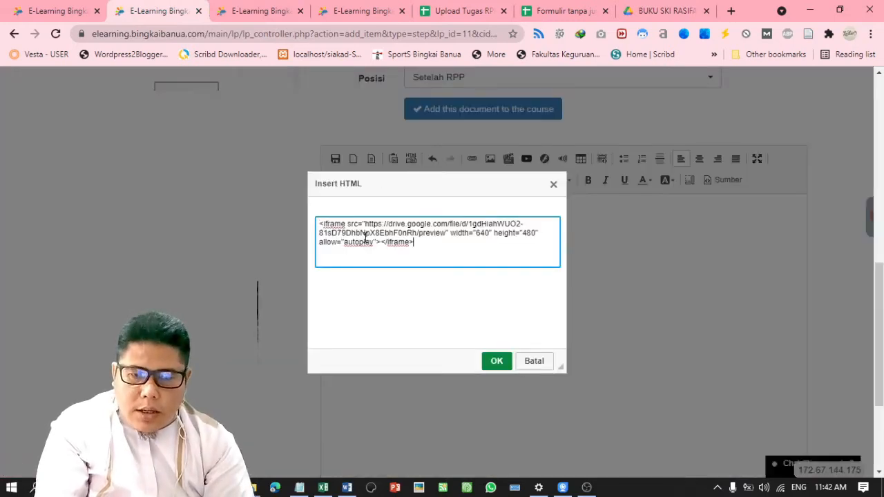
{"action": "left_click", "coordinate": [495, 360]}
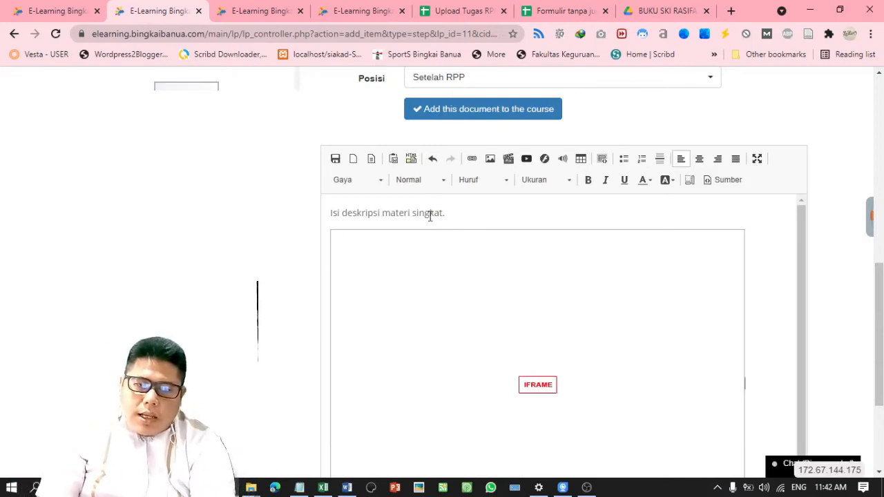
Center the description and embedded frame, then justify the description paragraph
{"action": "left_click_drag", "start_coordinate": [423, 213], "coordinate": [445, 214]}
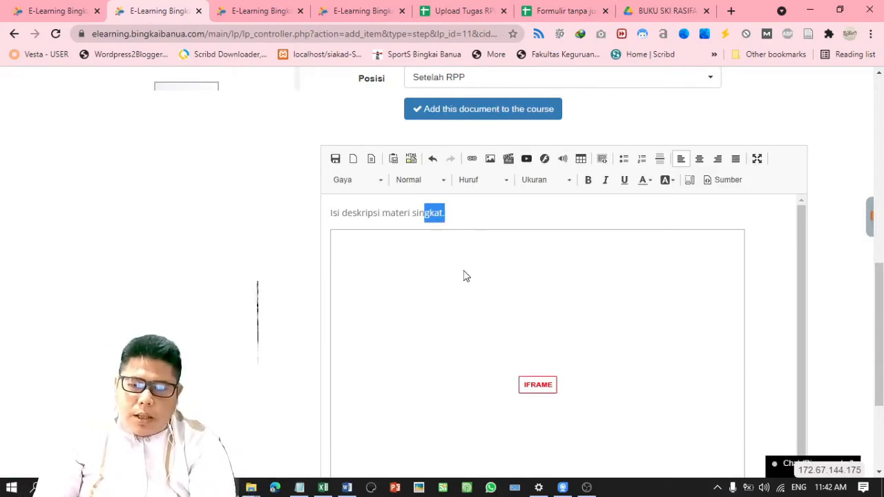
{"action": "key", "text": "ctrl+a"}
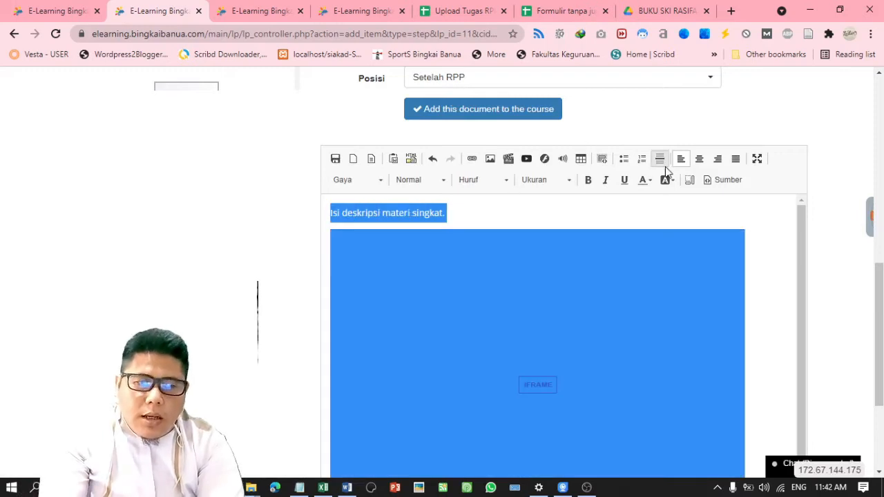
{"action": "left_click", "coordinate": [699, 158]}
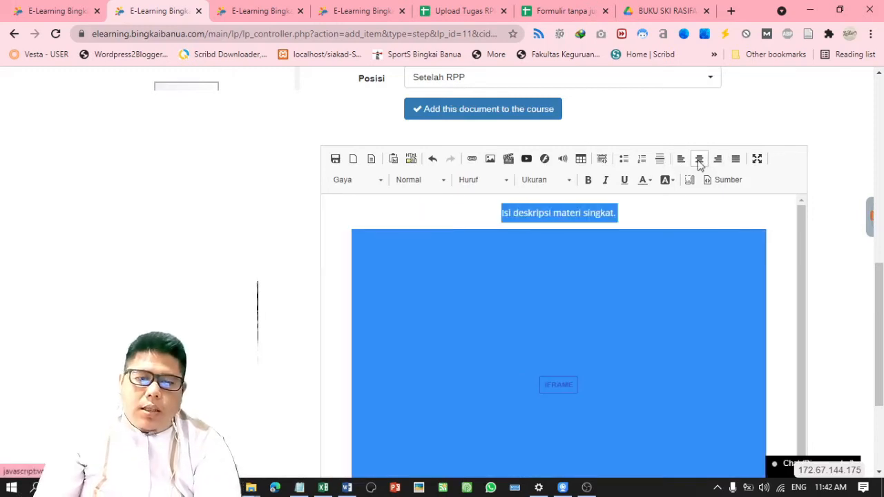
{"action": "left_click", "coordinate": [684, 222]}
{"action": "left_click", "coordinate": [591, 214]}
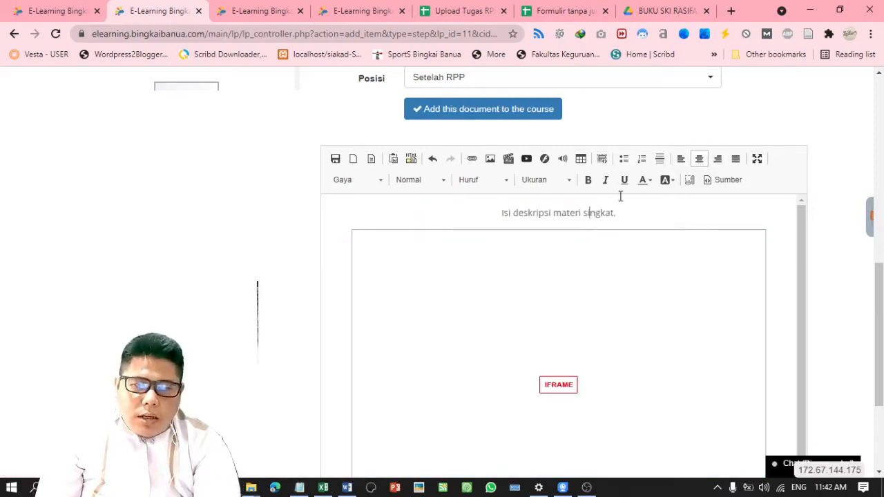
{"action": "left_click", "coordinate": [736, 158]}
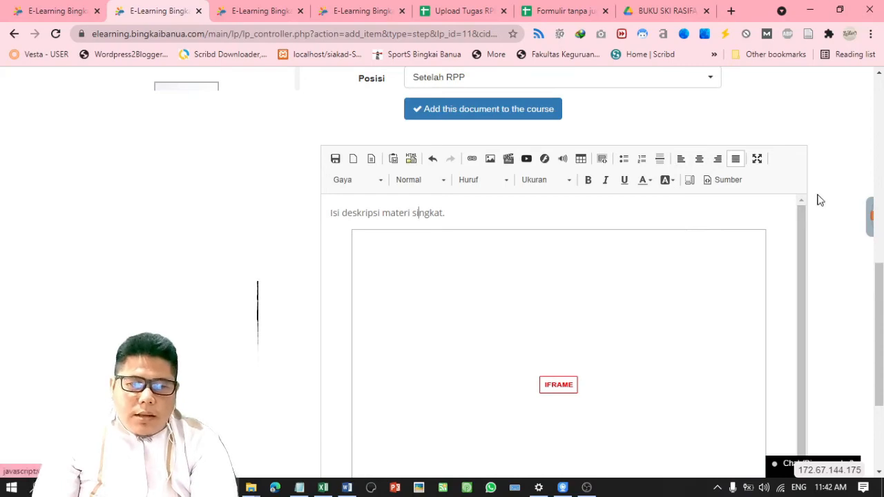
{"action": "left_click_drag", "start_coordinate": [878, 331], "coordinate": [879, 250]}
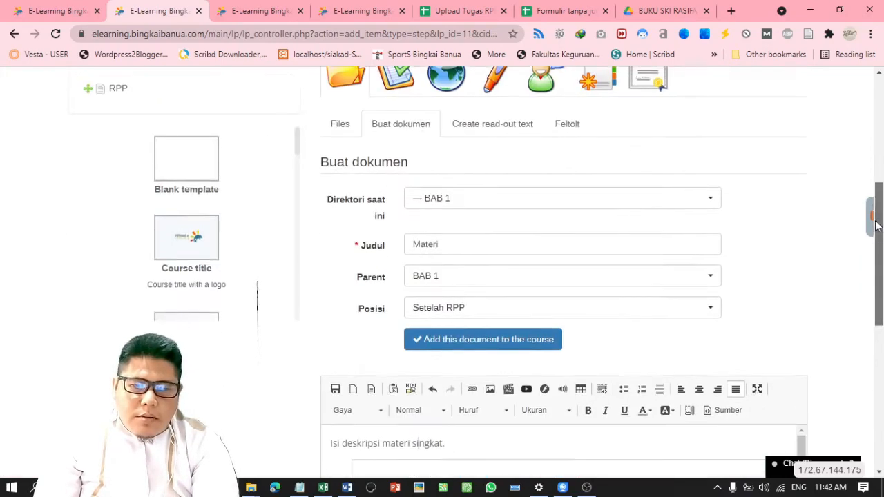
Add the Materi document to the course so it follows RPP under BAB 1
{"action": "left_click", "coordinate": [524, 343]}
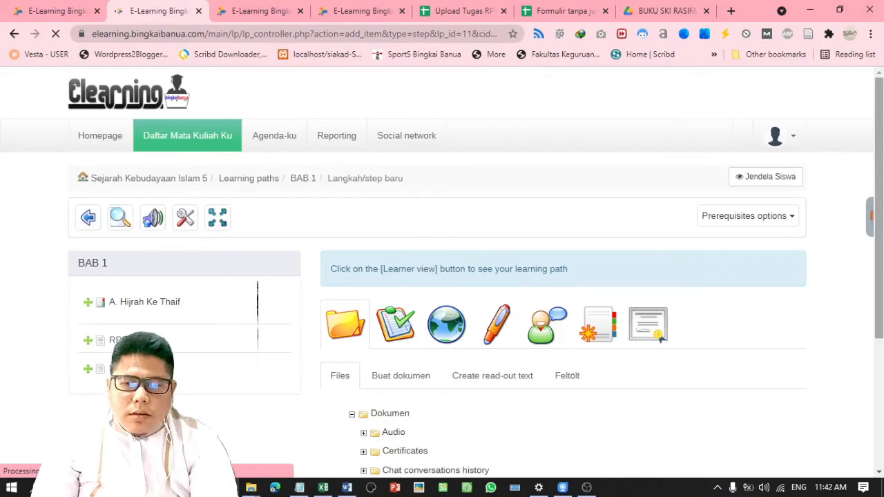
{"action": "scroll", "coordinate": [442, 290], "scroll_direction": "down", "scroll_amount": 2}
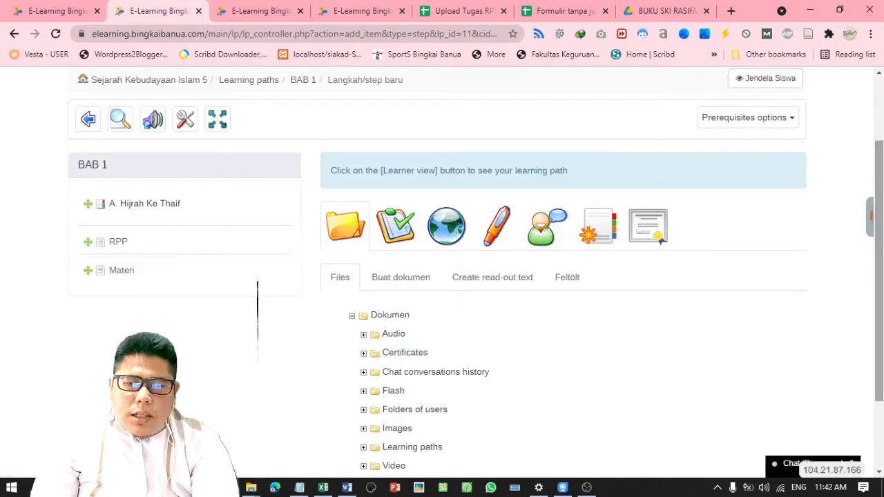
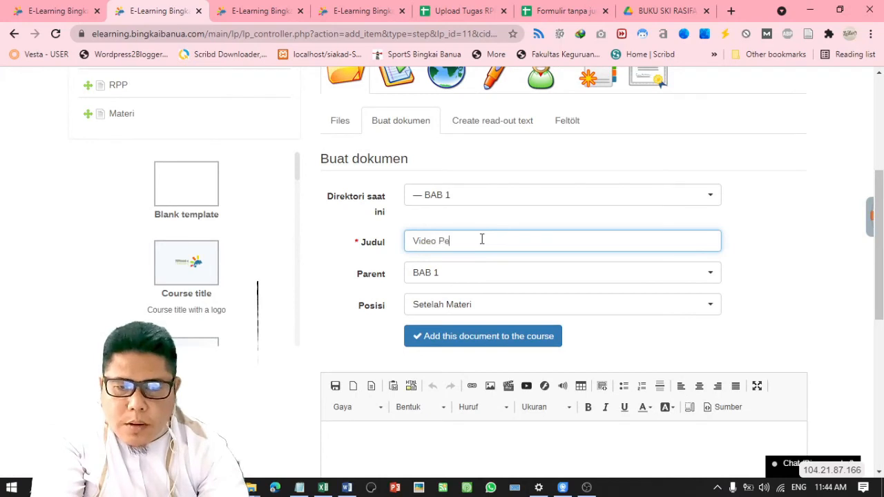
Title the document 'Video Pembelajaran' and write the intro line 'Silakan Saksikan Video Pembelajaran Berikut ini:'
{"action": "type", "text": "ran"}
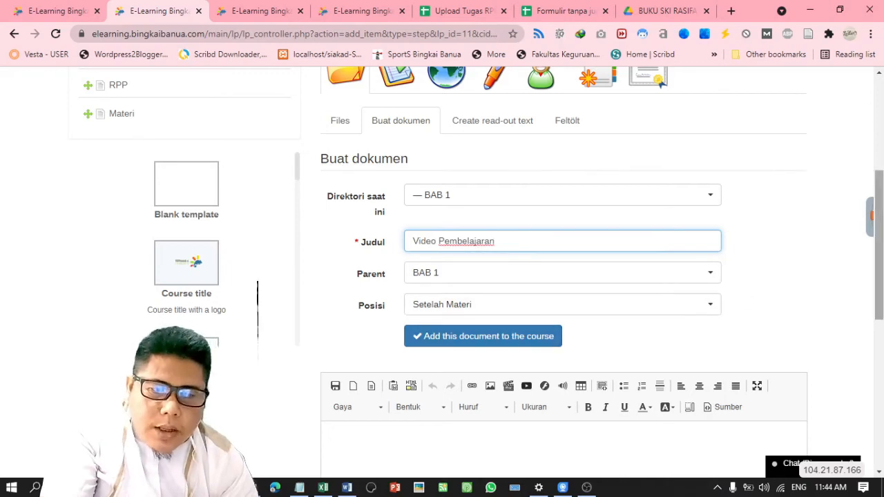
{"action": "scroll", "coordinate": [557, 284], "scroll_direction": "down", "scroll_amount": 3}
{"action": "left_click", "coordinate": [473, 298]}
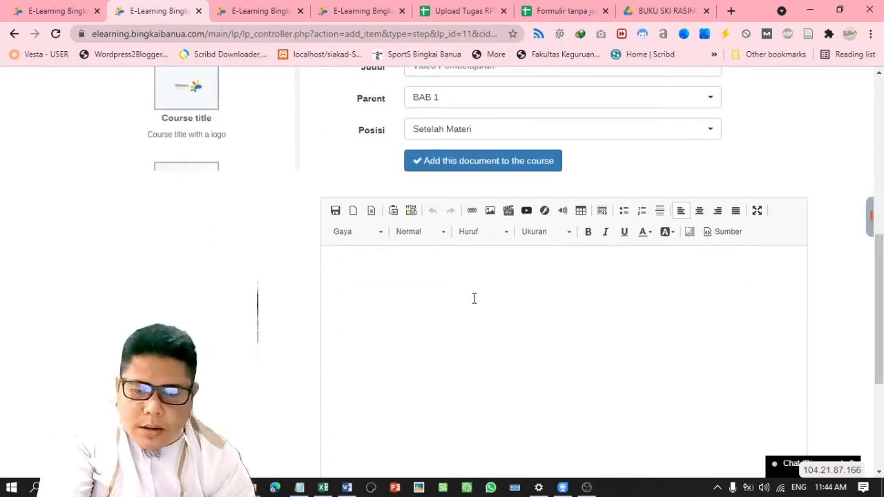
{"action": "type", "text": "Perhatikan Vied"}
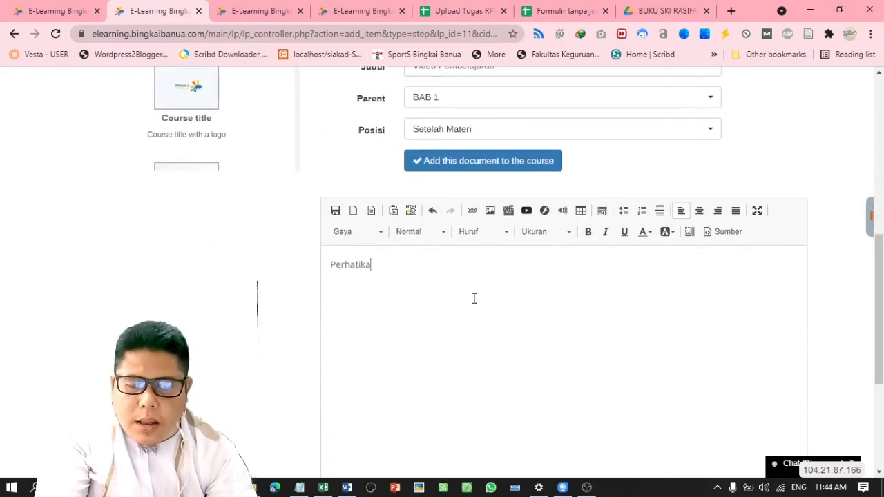
{"action": "key", "text": "BackSpace"}
{"action": "key", "text": "BackSpace"}
{"action": "key", "text": "BackSpace"}
{"action": "key", "text": "BackSpace"}
{"action": "key", "text": "BackSpace"}
{"action": "key", "text": "BackSpace"}
{"action": "key", "text": "BackSpace"}
{"action": "key", "text": "BackSpace"}
{"action": "key", "text": "BackSpace"}
{"action": "key", "text": "BackSpace"}
{"action": "key", "text": "BackSpace"}
{"action": "key", "text": "BackSpace"}
{"action": "key", "text": "BackSpace"}
{"action": "key", "text": "BackSpace"}
{"action": "key", "text": "BackSpace"}
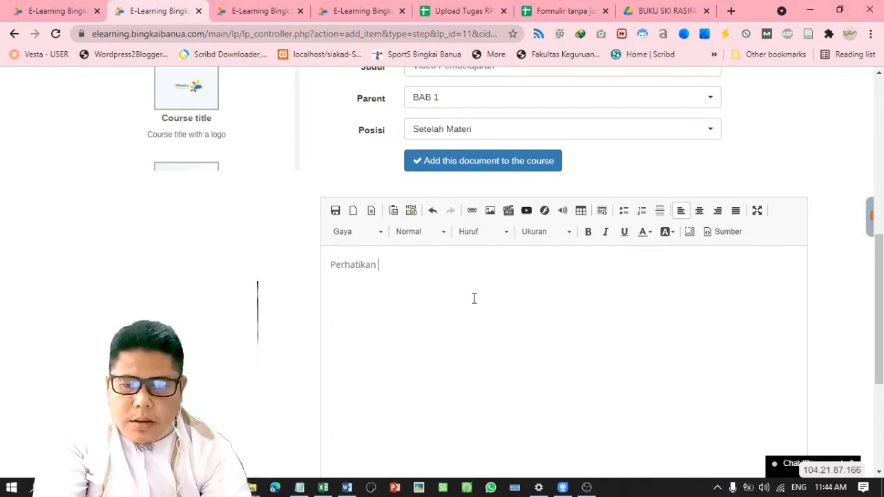
{"action": "type", "text": "S"}
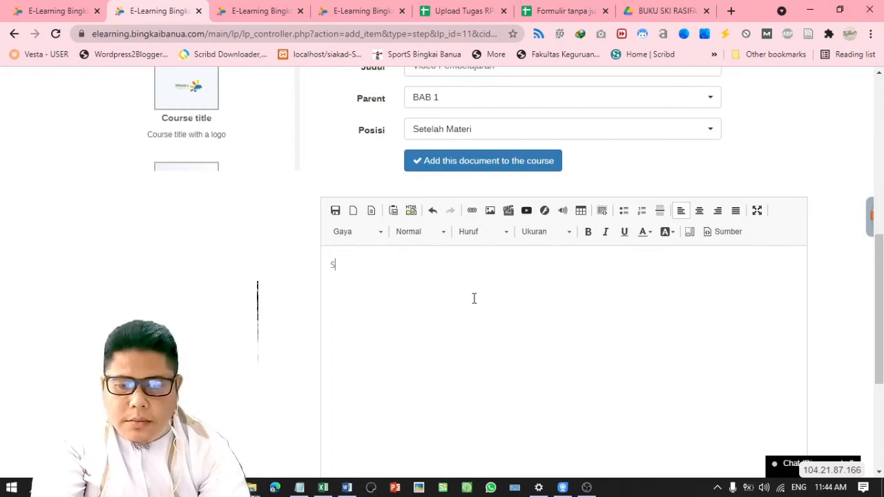
{"action": "type", "text": "i"}
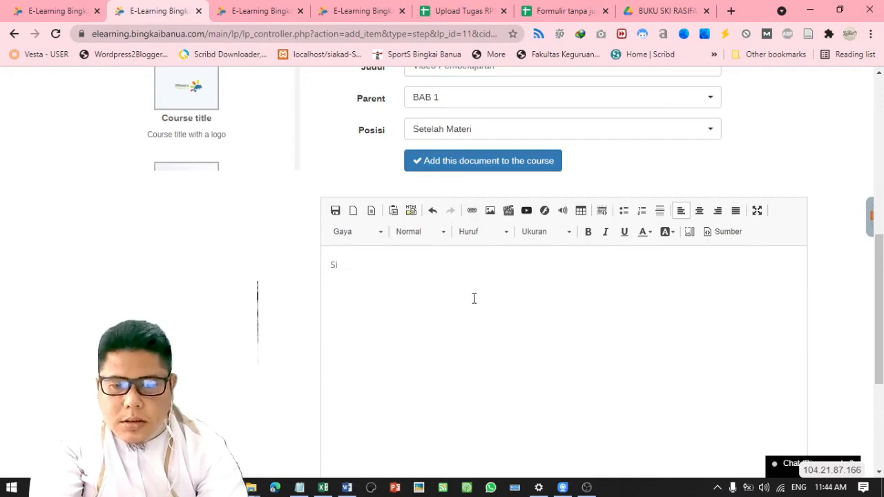
{"action": "type", "text": "aakan "}
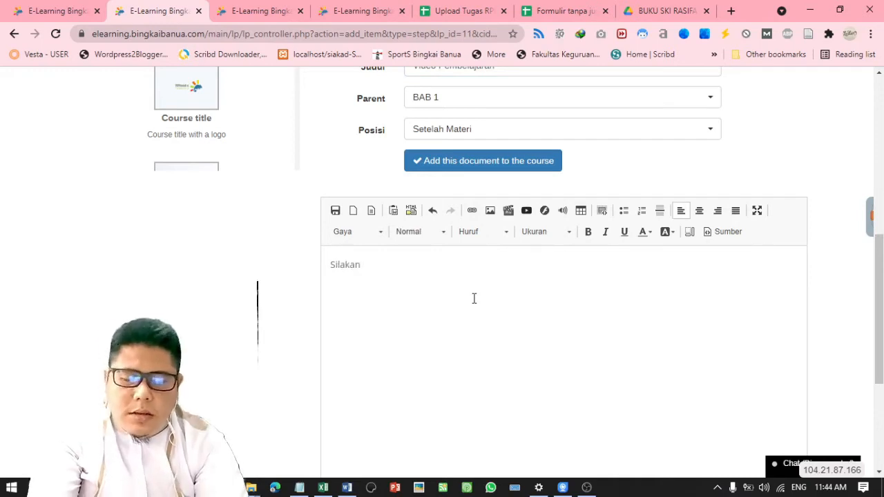
{"action": "type", "text": "No"}
{"action": "key", "text": "BackSpace"}
{"action": "key", "text": "BackSpace"}
{"action": "type", "text": "T"}
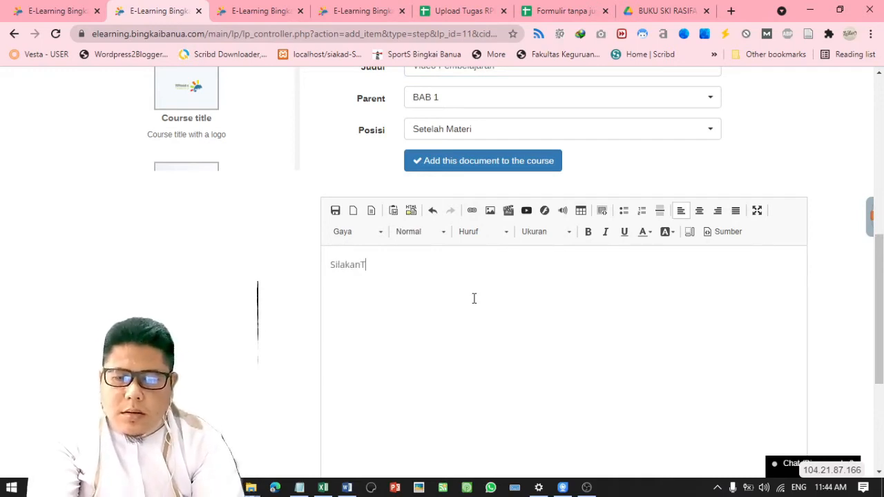
{"action": "type", "text": "Tontong"}
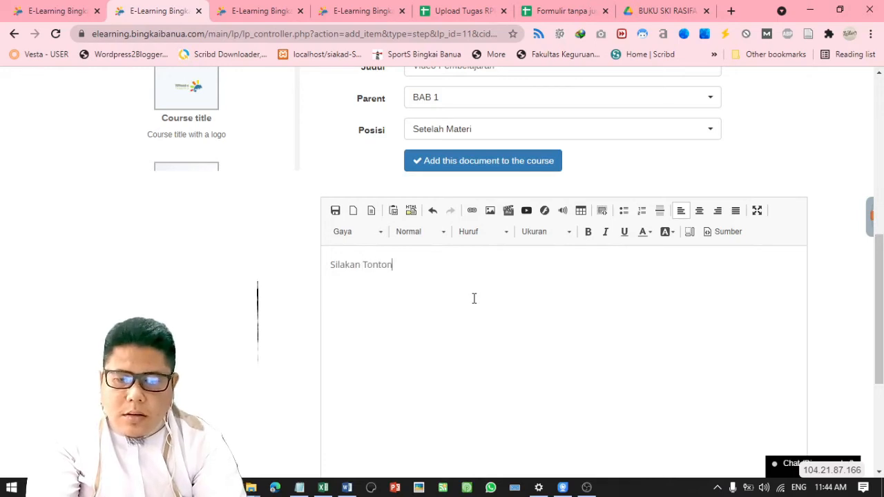
{"action": "key", "text": "BackSpace"}
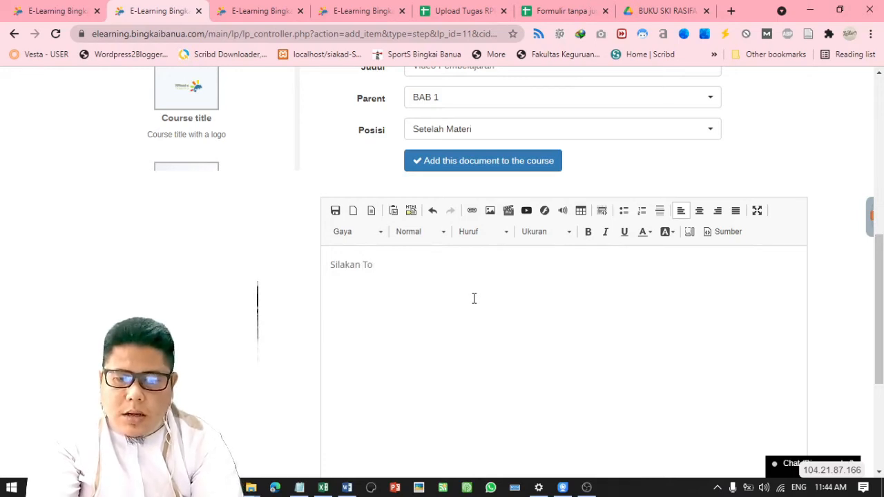
{"action": "key", "text": "BackSpace"}
{"action": "key", "text": "BackSpace"}
{"action": "type", "text": "Saksikan "}
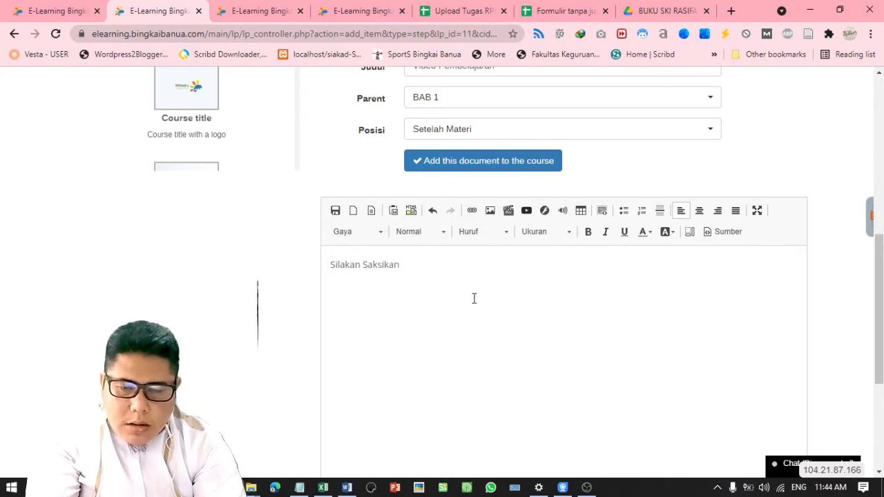
{"action": "type", "text": "Video Pembe"}
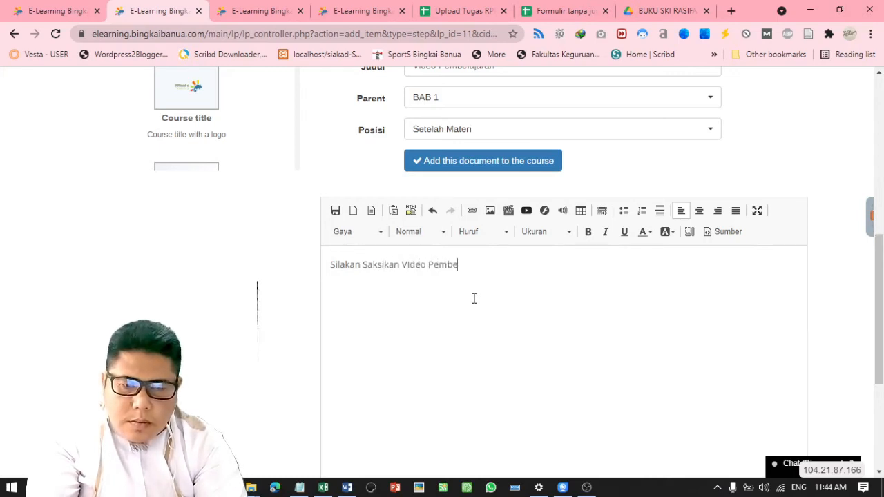
{"action": "type", "text": "lajaran Beriku"}
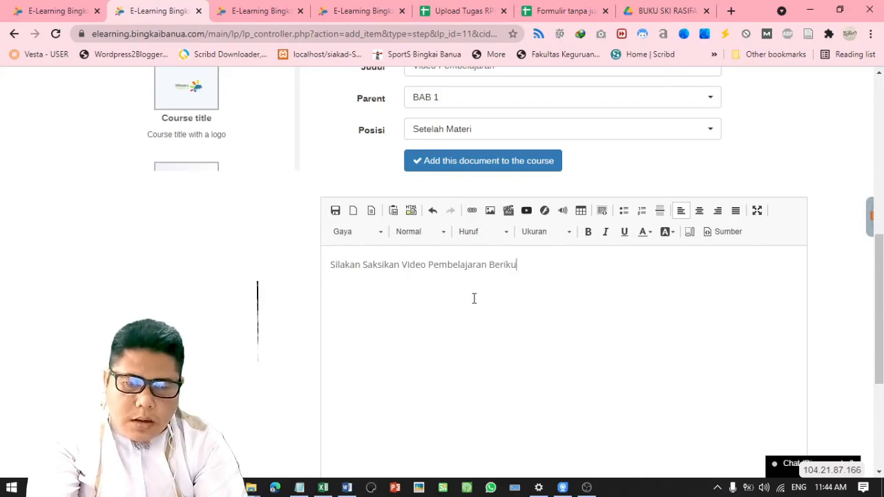
{"action": "type", "text": "t ini:"}
{"action": "key", "text": "Return"}
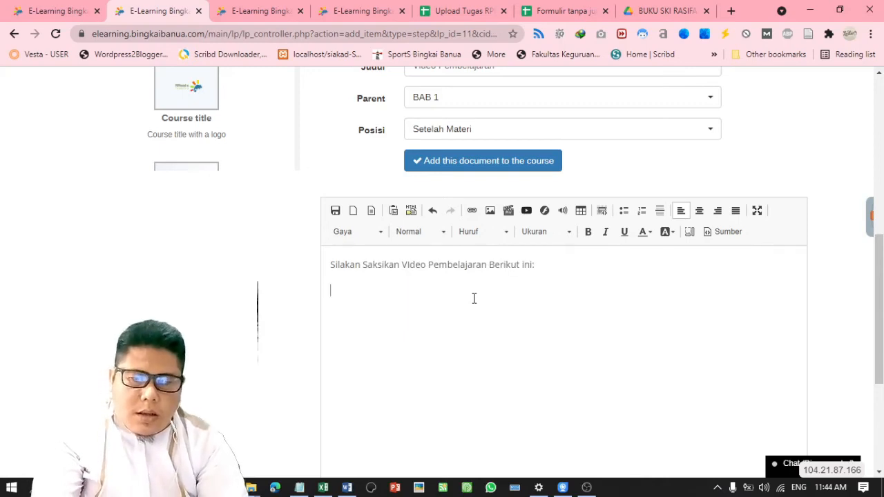
Dismiss the Video properties dialog without inserting, and go to youtube.com in a new browser tab
{"action": "left_click", "coordinate": [507, 212]}
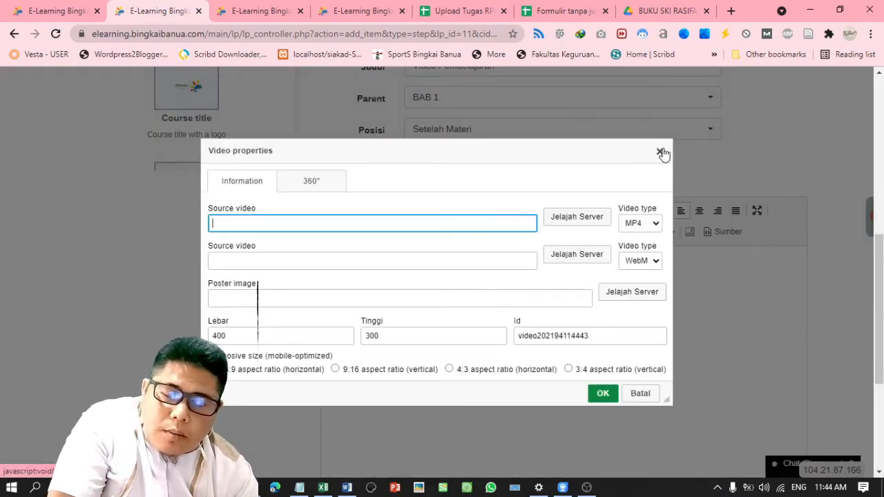
{"action": "left_click", "coordinate": [660, 151]}
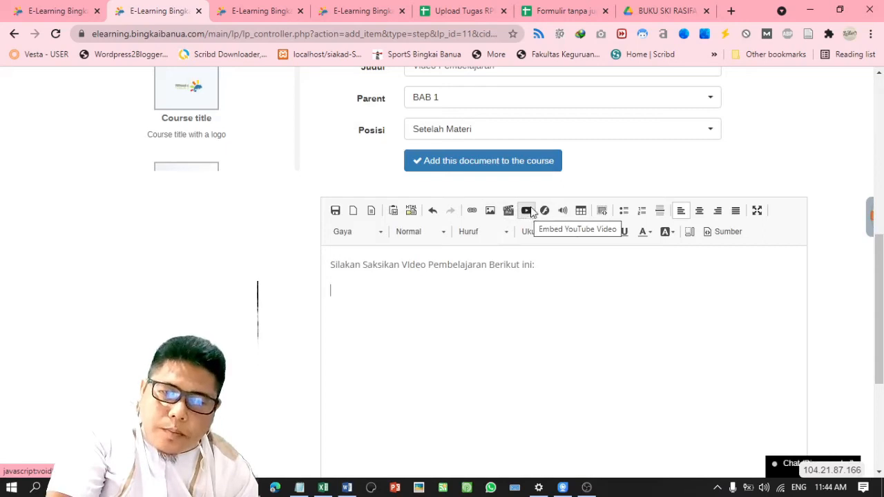
{"action": "left_click", "coordinate": [731, 11]}
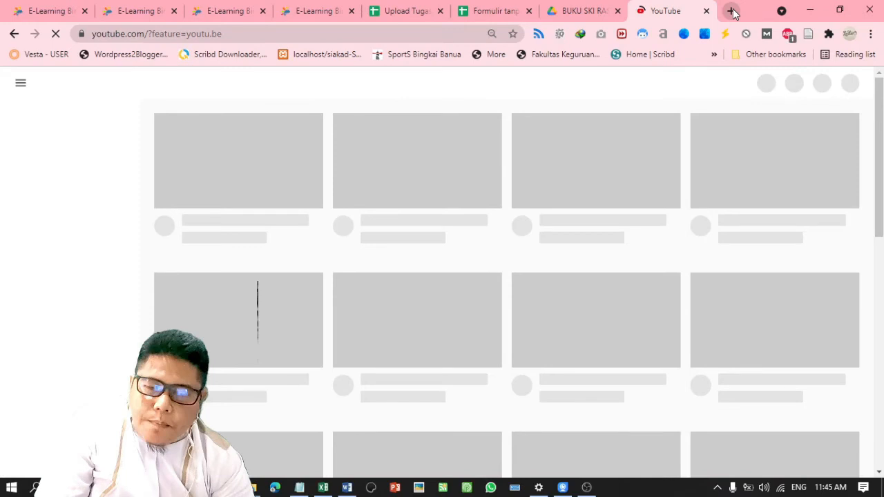
Search YouTube for 'ski mi kelas 3' and open the Keadaan Alam Jazirah Arab video
{"action": "left_click", "coordinate": [333, 82]}
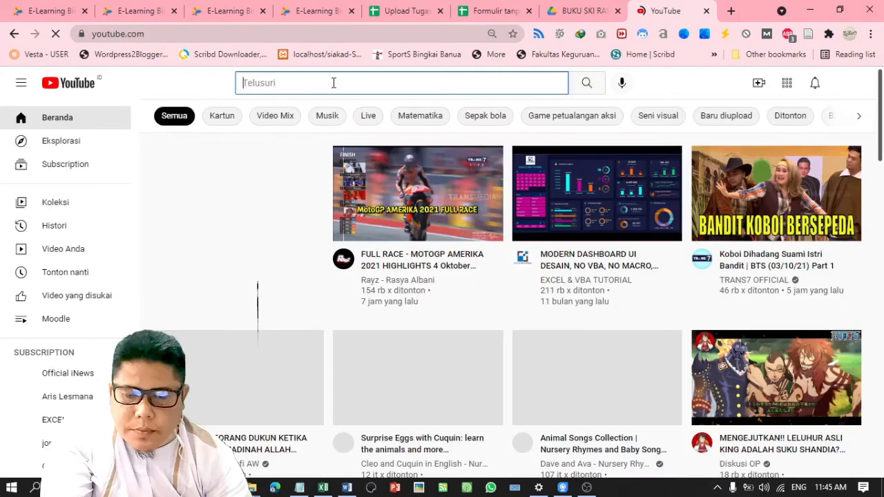
{"action": "type", "text": "ski mi"}
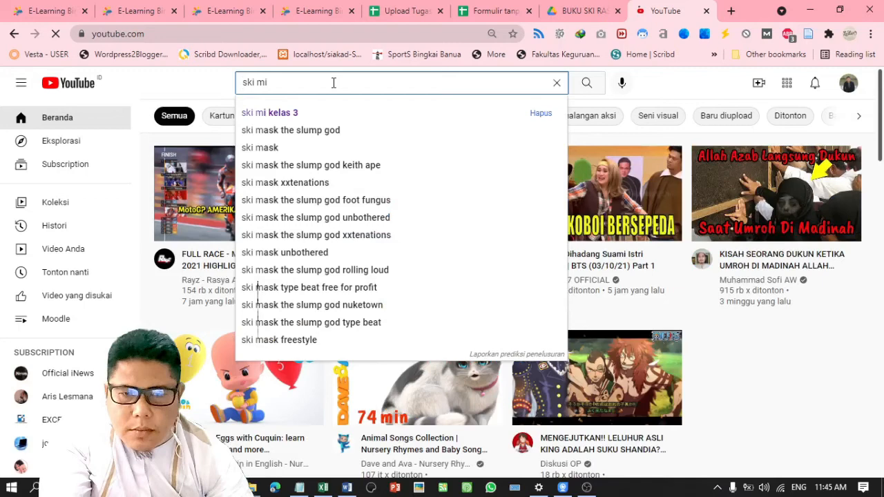
{"action": "left_click", "coordinate": [331, 113]}
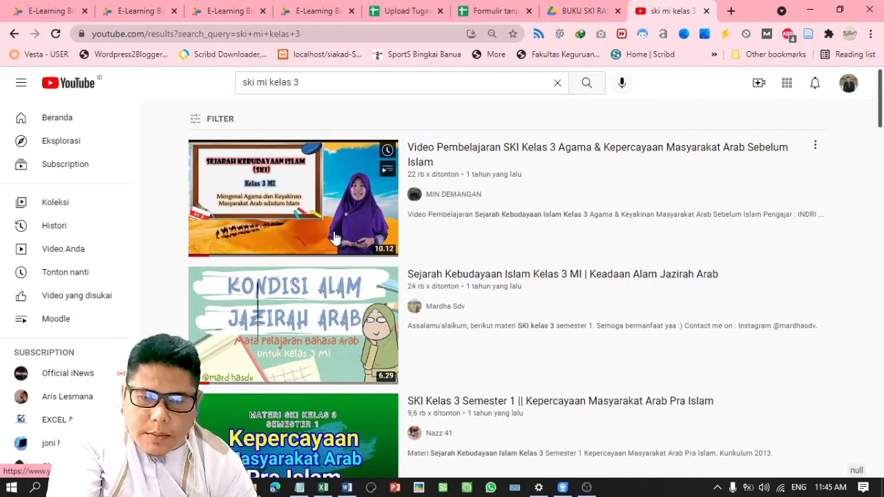
{"action": "left_click", "coordinate": [330, 319]}
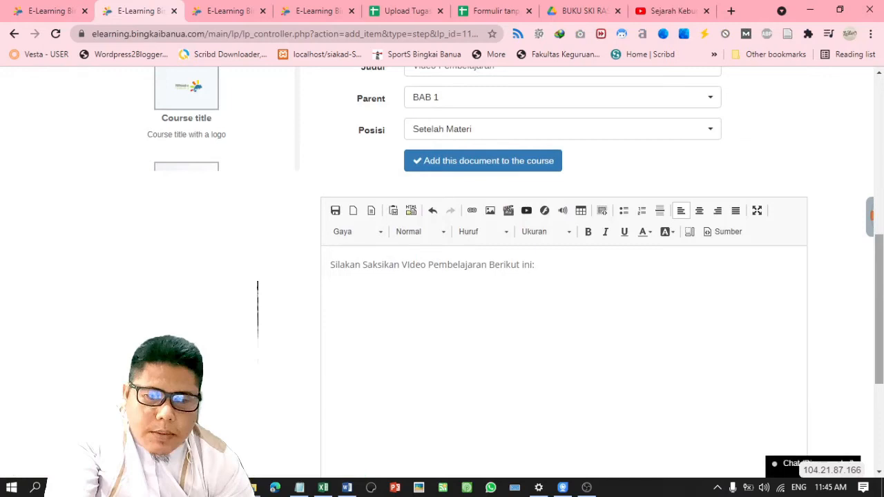
Embed the copied YouTube video link with Autoplay enabled below the intro line
{"action": "left_click", "coordinate": [526, 211]}
{"action": "left_click", "coordinate": [335, 278]}
{"action": "type", "text": "https://youtu.be/_WlyyVKVri8"}
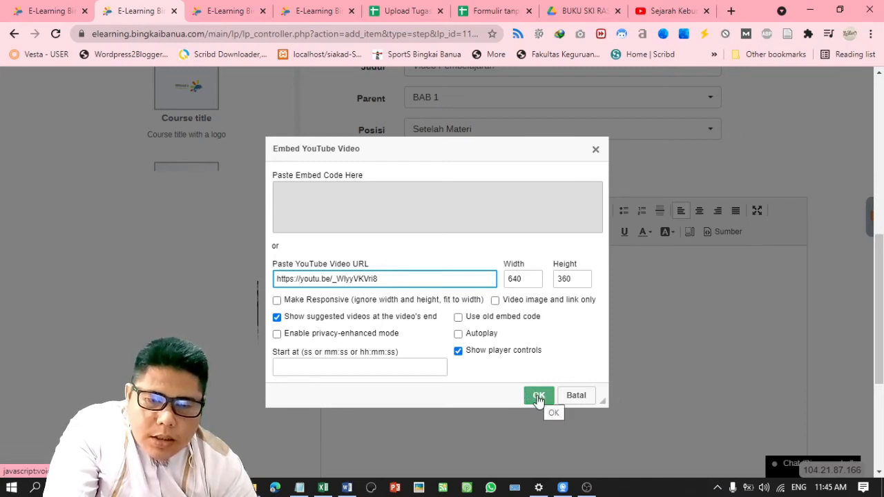
{"action": "left_click", "coordinate": [458, 334]}
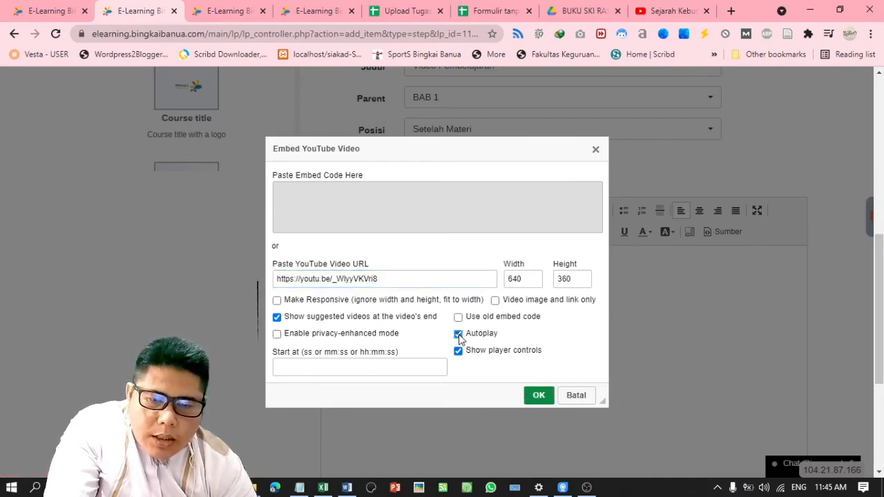
{"action": "left_click", "coordinate": [540, 395]}
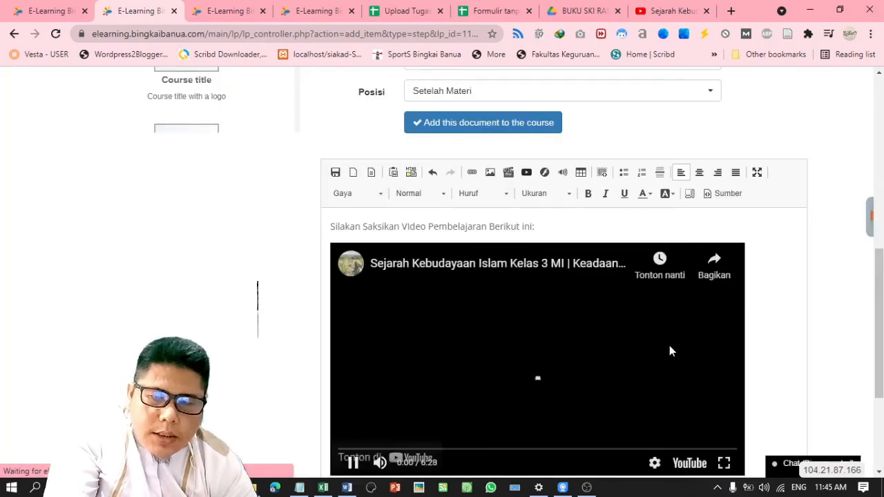
{"action": "left_click", "coordinate": [719, 337]}
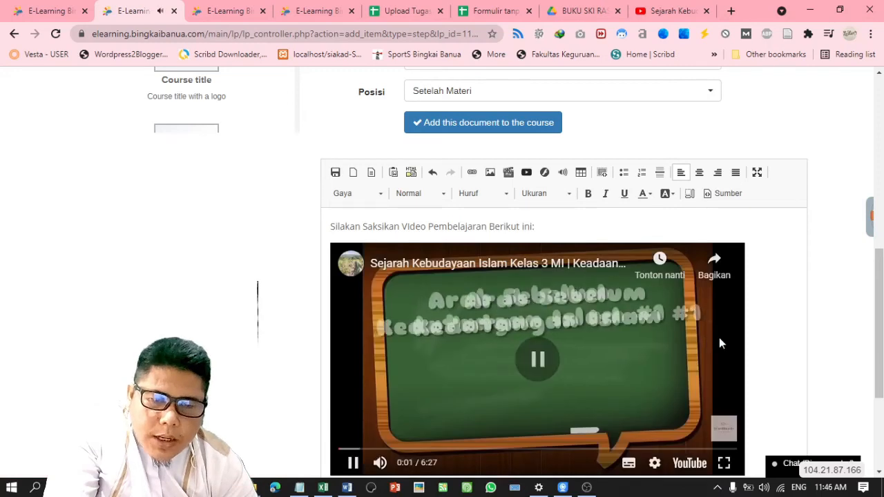
Center the embedded video and add Video Pembelajaran to BAB 1 after Materi
{"action": "left_click", "coordinate": [697, 173]}
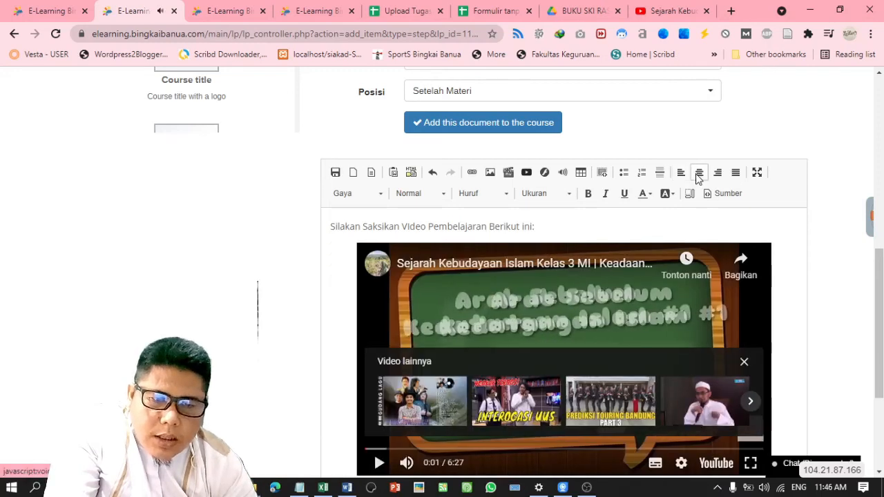
{"action": "left_click", "coordinate": [673, 231]}
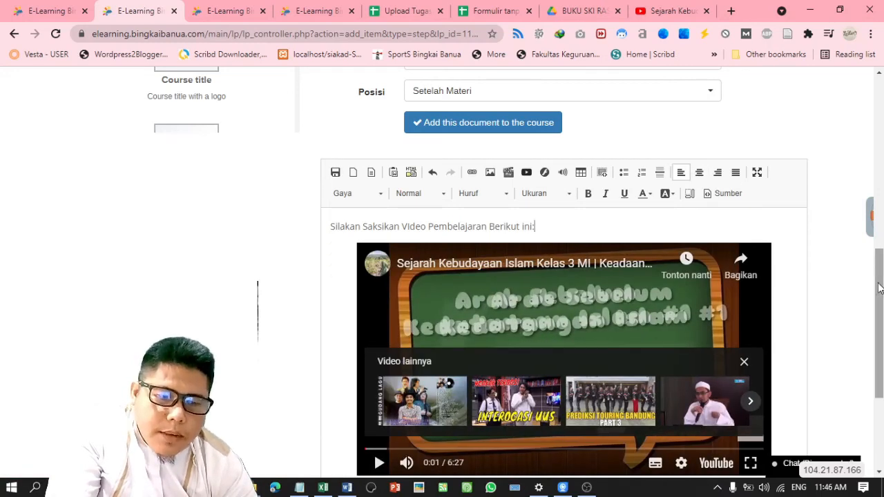
{"action": "scroll", "coordinate": [878, 325], "scroll_direction": "down", "scroll_amount": 1}
{"action": "left_click_drag", "start_coordinate": [879, 312], "coordinate": [866, 228]}
{"action": "left_click", "coordinate": [553, 289]}
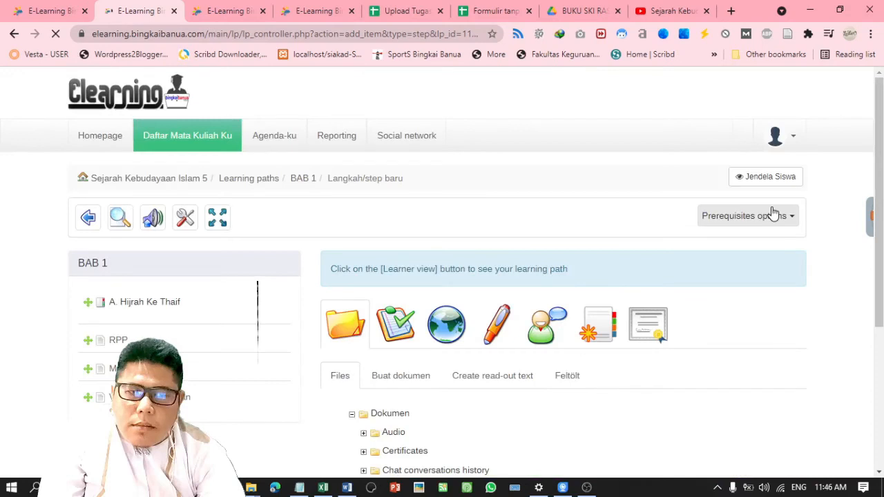
{"action": "scroll", "coordinate": [123, 269], "scroll_direction": "down", "scroll_amount": 2}
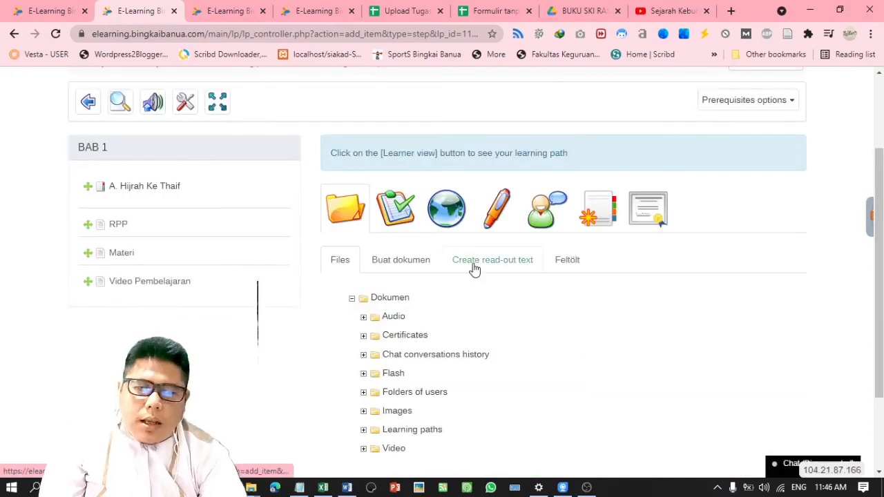
List the course tests and choose 'Evaluasi Bab1 Sub Bab 1' to add to BAB 1
{"action": "left_click", "coordinate": [408, 216]}
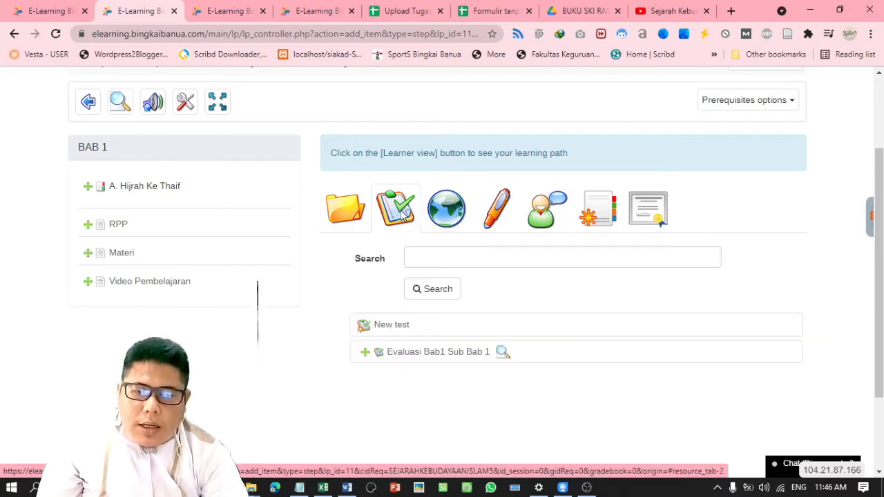
{"action": "left_click", "coordinate": [435, 255]}
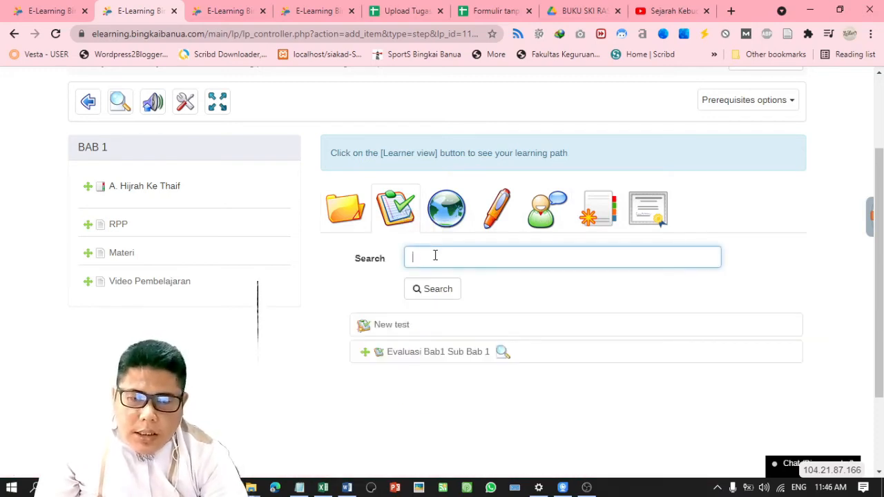
{"action": "left_click", "coordinate": [432, 287]}
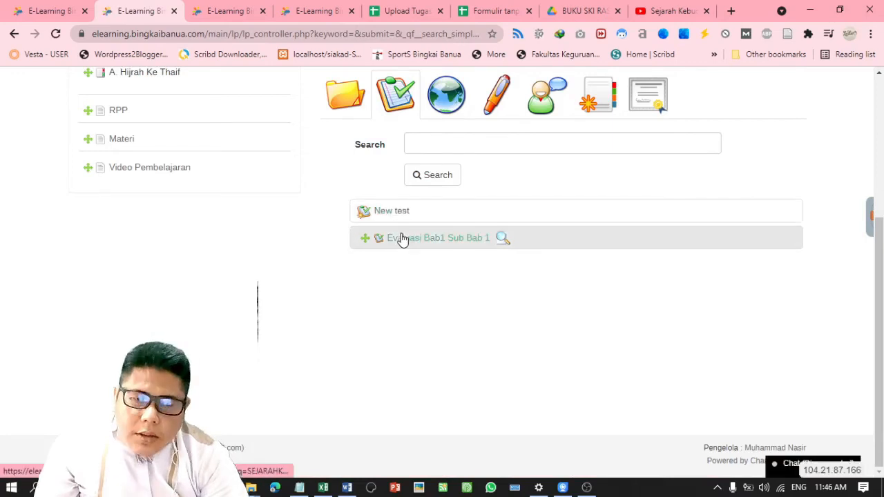
{"action": "left_click", "coordinate": [417, 142]}
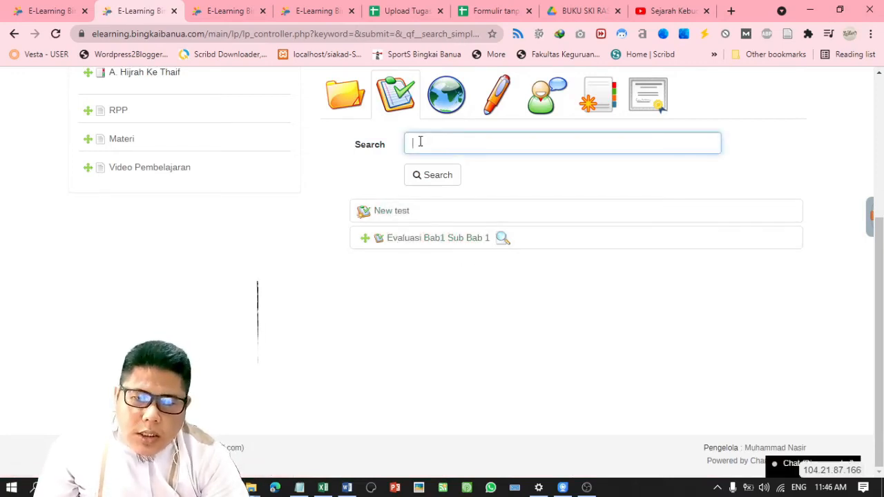
{"action": "left_click", "coordinate": [444, 247]}
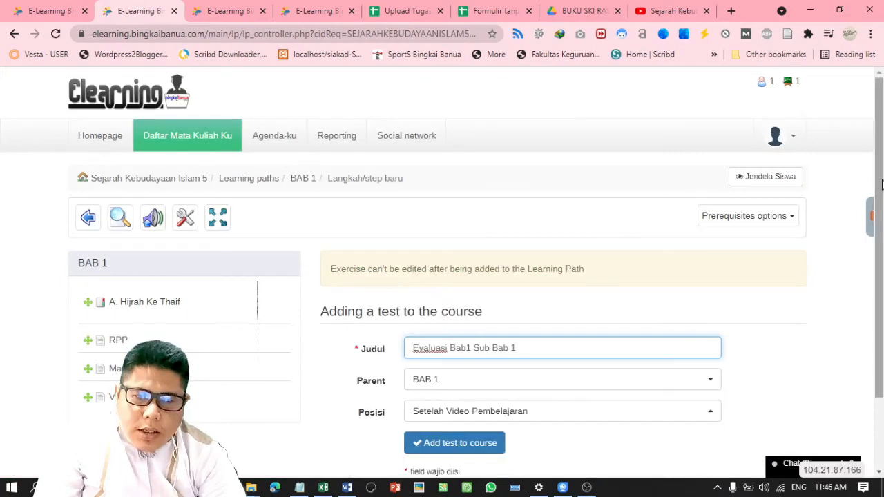
Confirm adding the 'Evaluasi Bab1 Sub Bab 1' test to the course after Video Pembelajaran
{"action": "scroll", "coordinate": [495, 306], "scroll_direction": "down", "scroll_amount": 3}
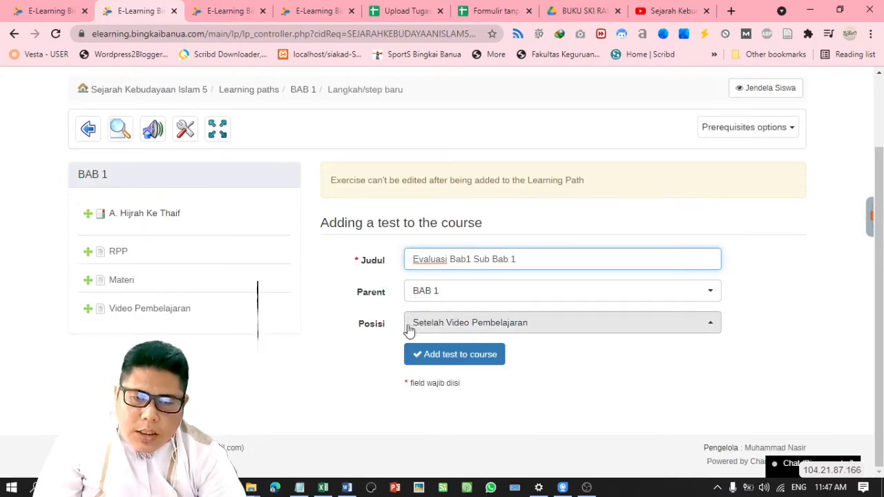
{"action": "left_click", "coordinate": [449, 358]}
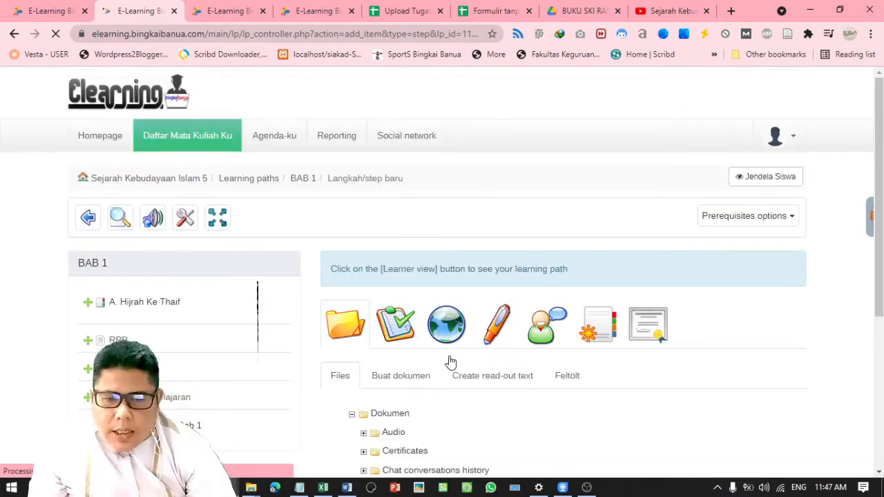
{"action": "scroll", "coordinate": [880, 202], "scroll_direction": "down", "scroll_amount": 1}
{"action": "scroll", "coordinate": [880, 202], "scroll_direction": "down", "scroll_amount": 1}
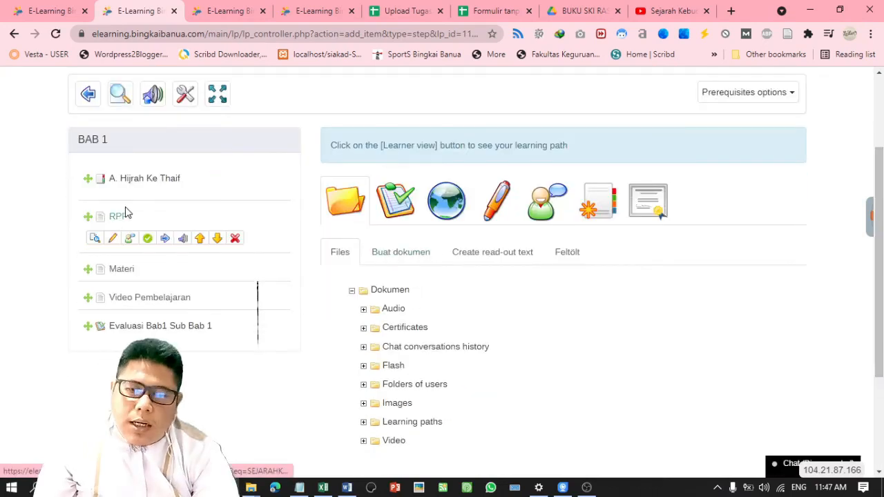
{"action": "mouse_move", "coordinate": [159, 172]}
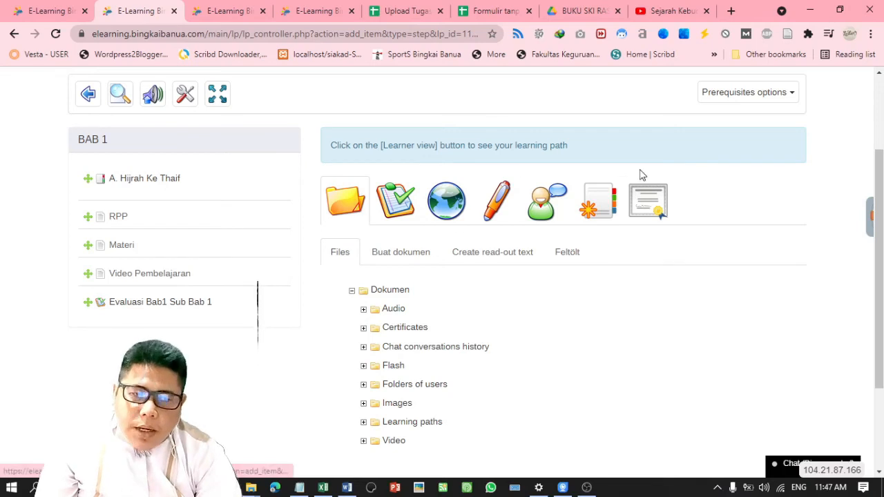
Create and save a new section titled 'B. Hijrah Ke Habasyah' at the end of BAB 1
{"action": "left_click", "coordinate": [610, 212]}
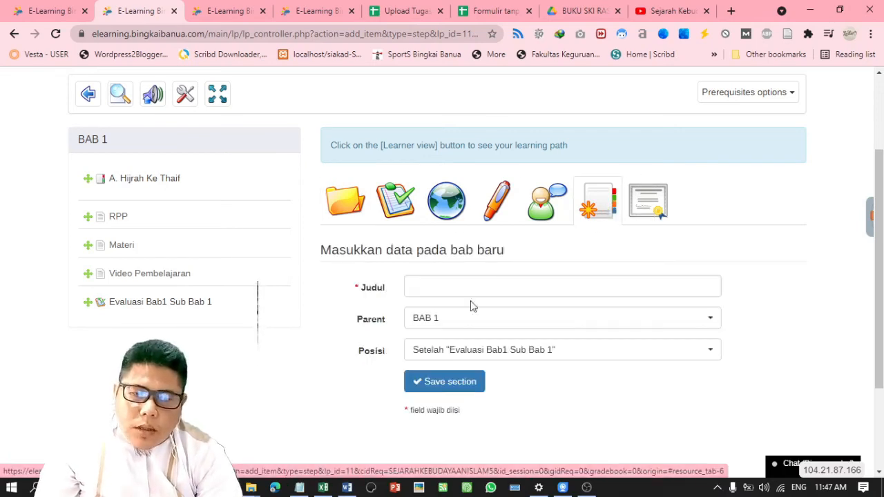
{"action": "left_click", "coordinate": [451, 291]}
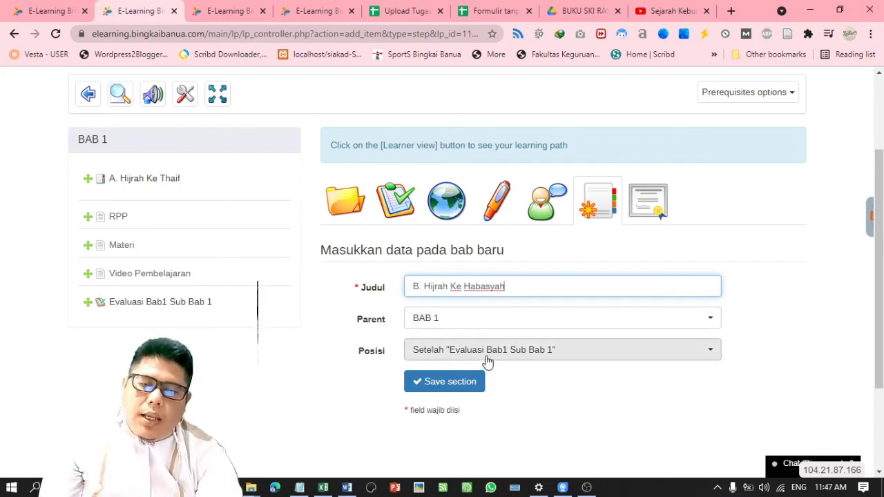
{"action": "left_click", "coordinate": [473, 381]}
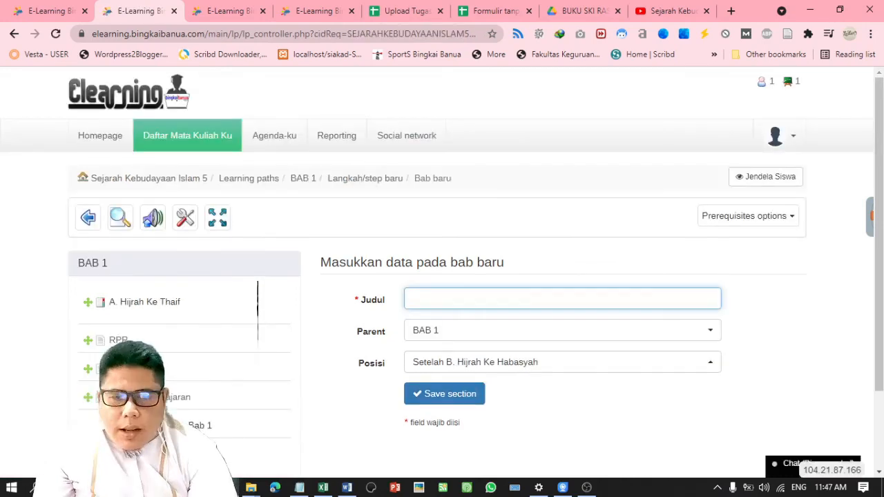
{"action": "scroll", "coordinate": [442, 277], "scroll_direction": "down", "scroll_amount": 1}
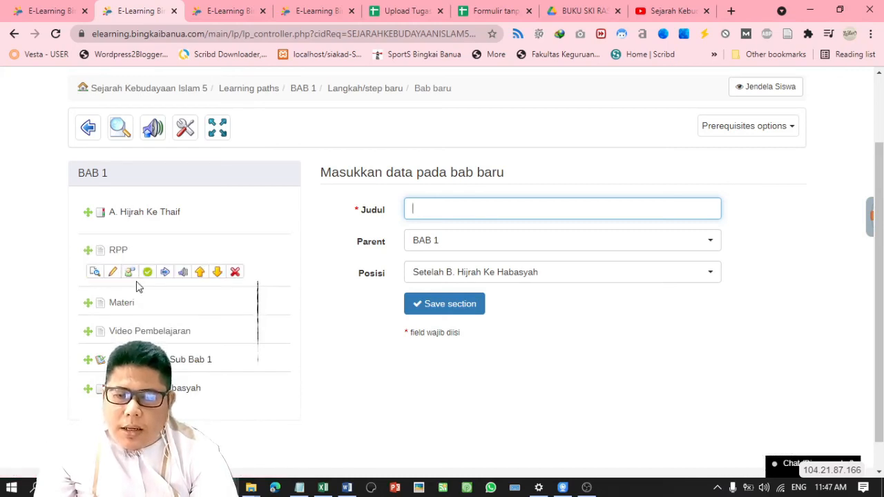
{"action": "mouse_move", "coordinate": [139, 212]}
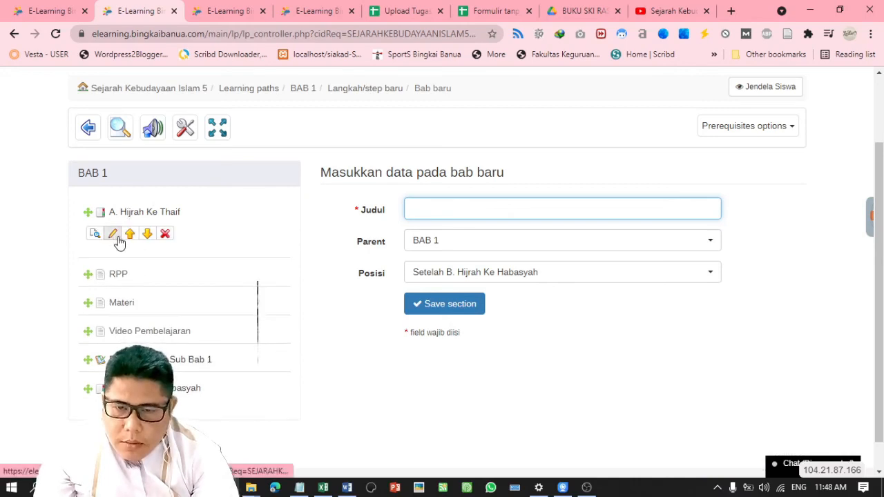
{"action": "mouse_move", "coordinate": [119, 270]}
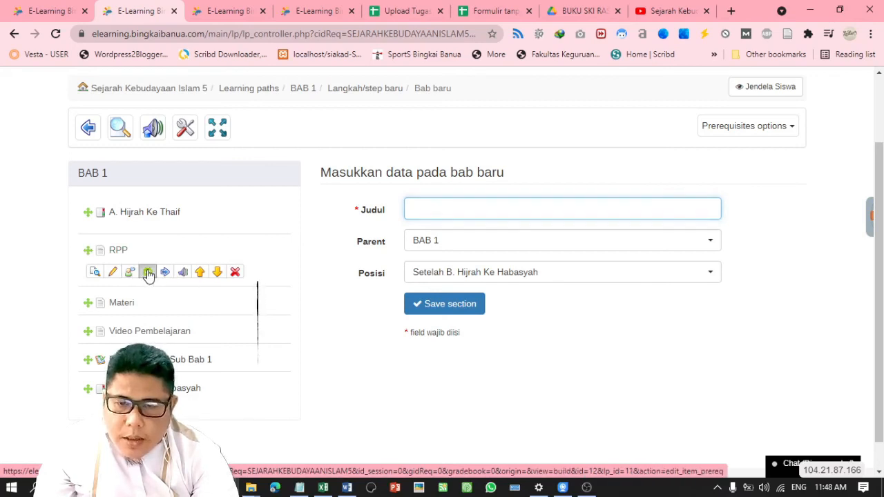
Open the RPP item's prerequisites and save its prerequisite settings
{"action": "left_click", "coordinate": [147, 272]}
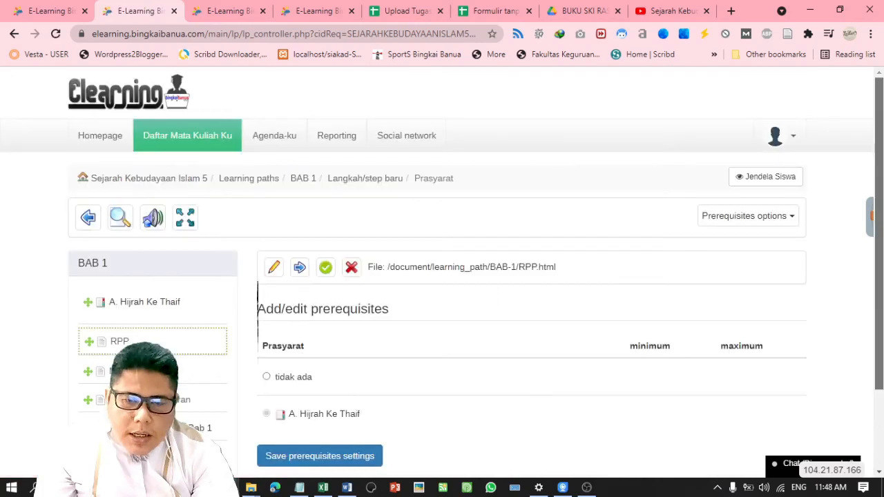
{"action": "scroll", "coordinate": [285, 315], "scroll_direction": "down", "scroll_amount": 2}
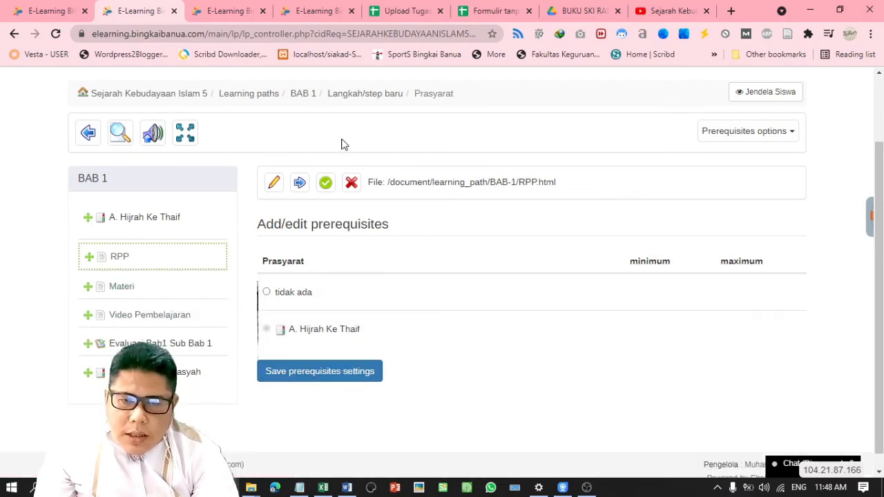
{"action": "left_click", "coordinate": [324, 370]}
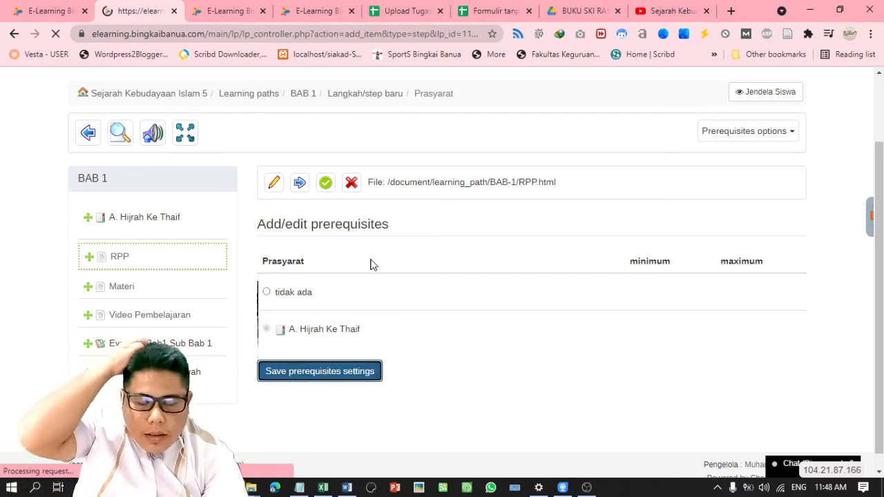
{"action": "scroll", "coordinate": [442, 276], "scroll_direction": "down", "scroll_amount": 2}
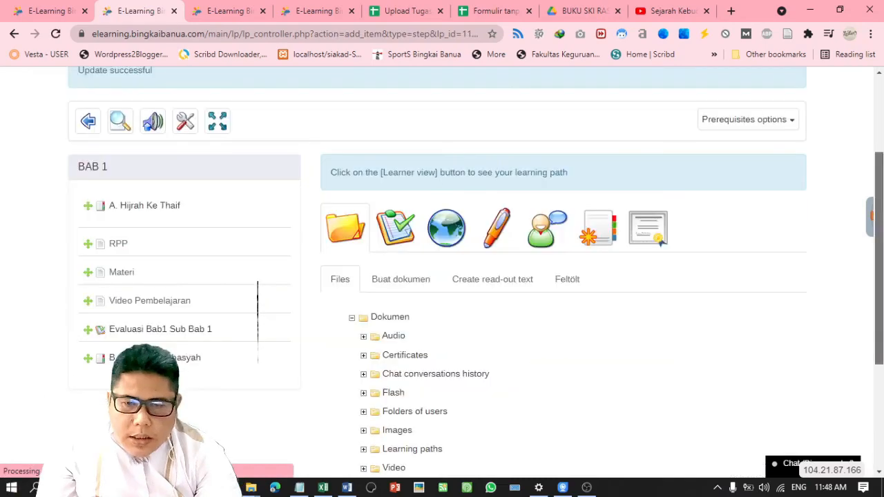
{"action": "mouse_move", "coordinate": [148, 281]}
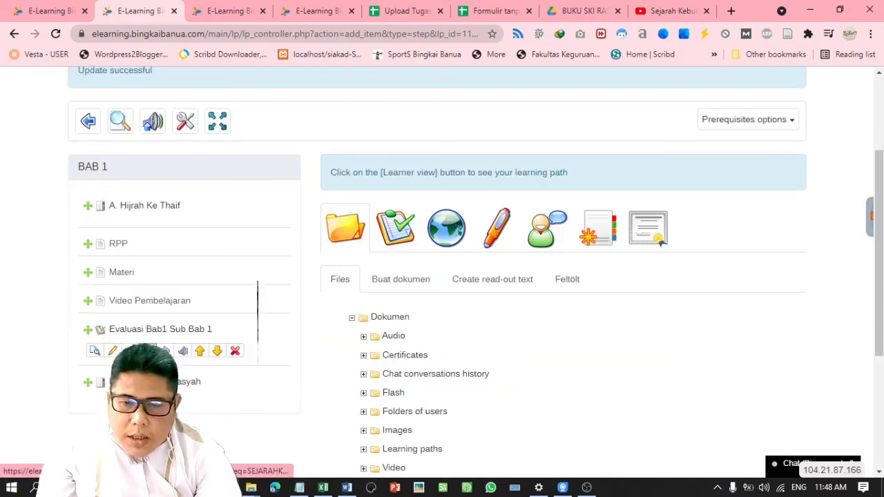
Open the Evaluasi Bab1 Sub Bab 1 test's prerequisites, showing Video Pembelajaran as its prerequisite
{"action": "left_click", "coordinate": [147, 350]}
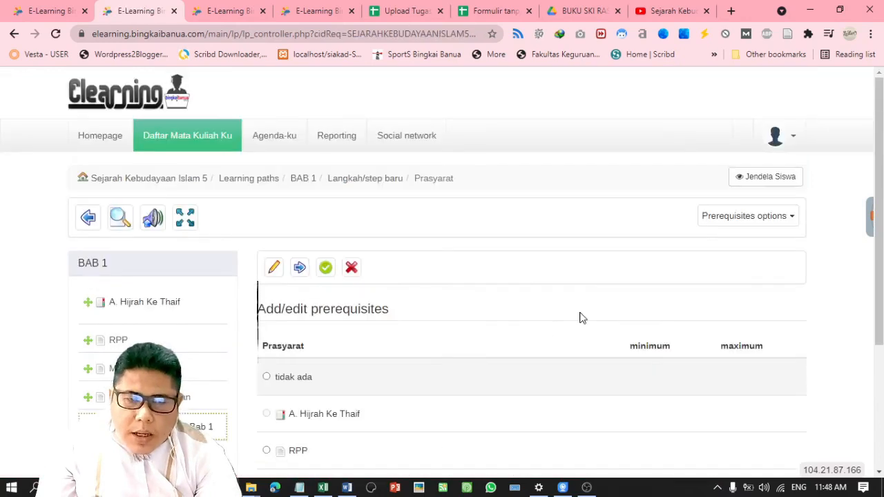
{"action": "scroll", "coordinate": [580, 318], "scroll_direction": "down", "scroll_amount": 3}
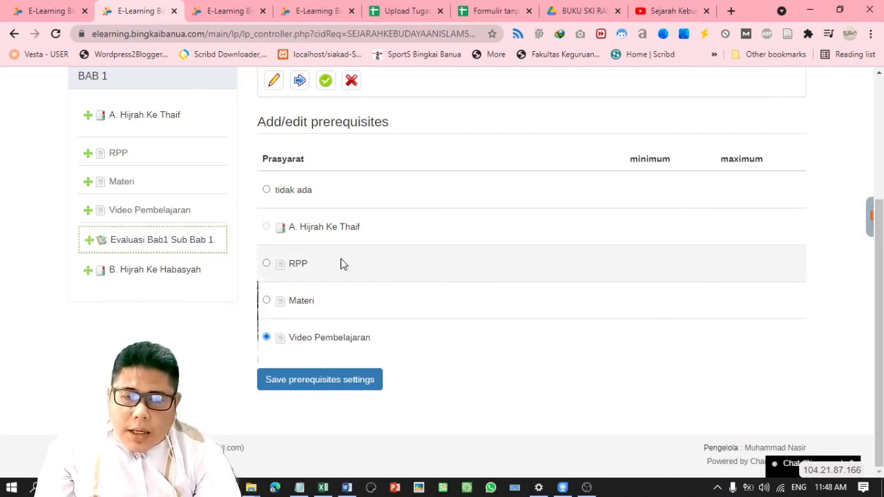
{"action": "scroll", "coordinate": [484, 276], "scroll_direction": "up", "scroll_amount": 3}
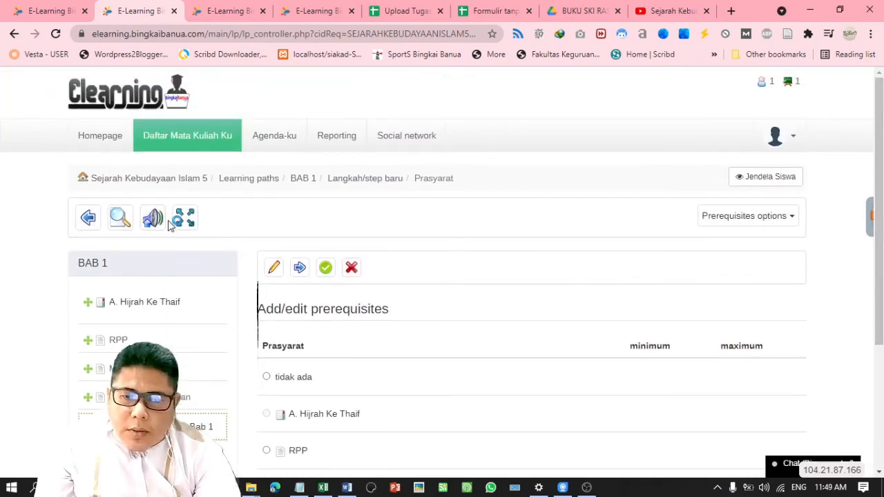
{"action": "left_click_drag", "start_coordinate": [880, 123], "coordinate": [881, 165]}
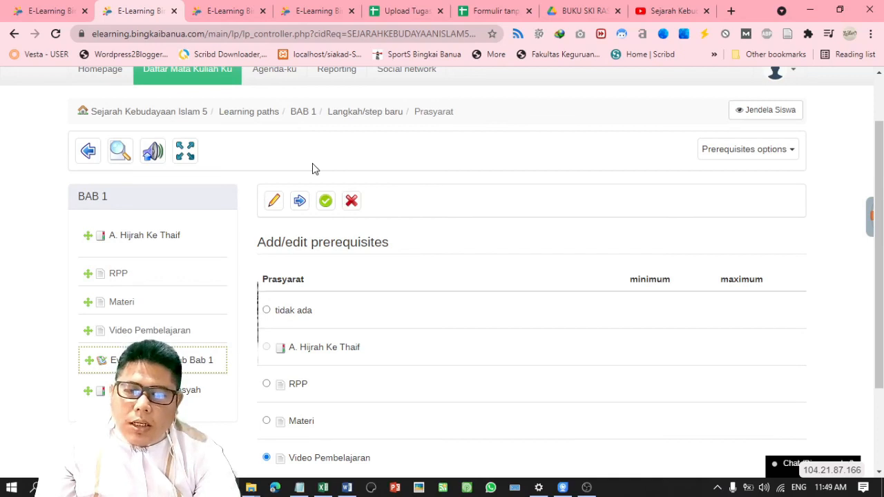
Go back to the Sejarah Kebudayaan Islam 5 course home via its breadcrumb link
{"action": "left_click", "coordinate": [147, 115]}
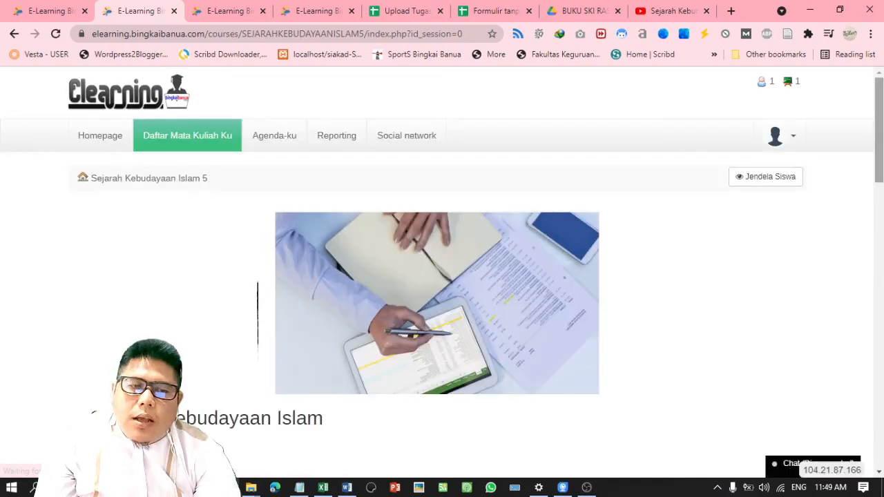
{"action": "scroll", "coordinate": [436, 276], "scroll_direction": "down", "scroll_amount": 1}
{"action": "mouse_move", "coordinate": [879, 152]}
{"action": "left_mouse_down"}
{"action": "mouse_move", "coordinate": [879, 171]}
{"action": "mouse_move", "coordinate": [881, 151]}
{"action": "left_mouse_up"}
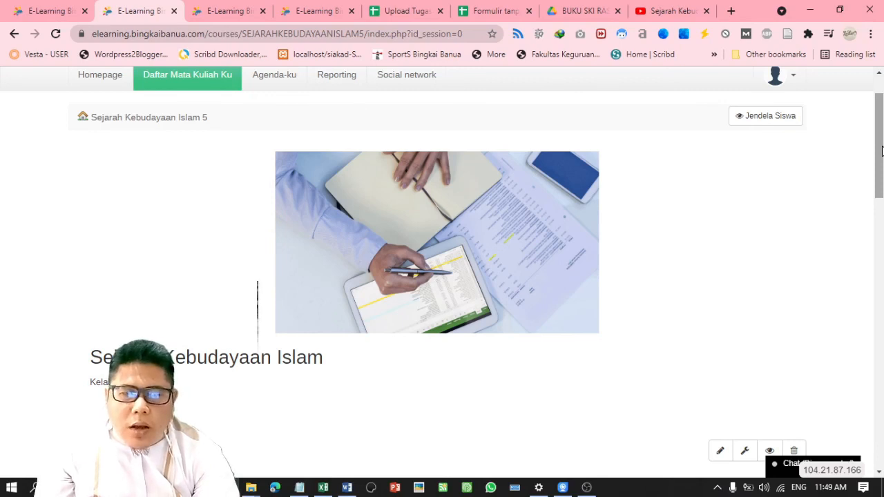
{"action": "left_click_drag", "start_coordinate": [881, 160], "coordinate": [881, 140]}
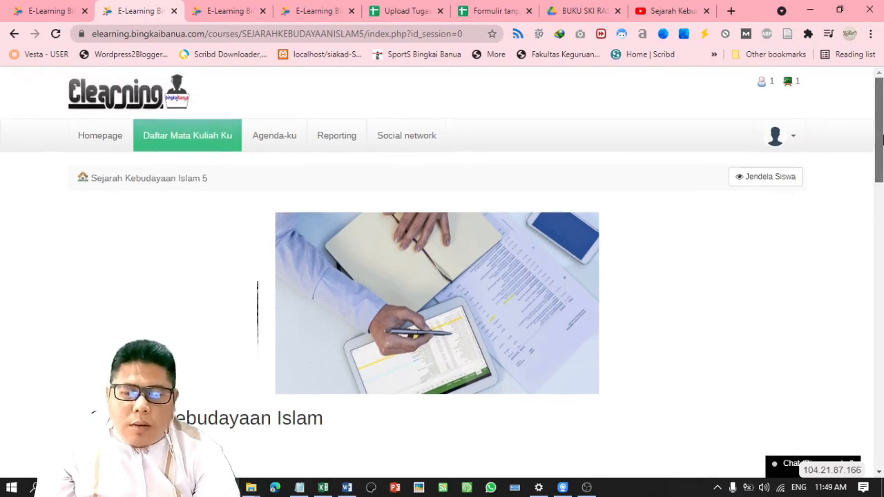